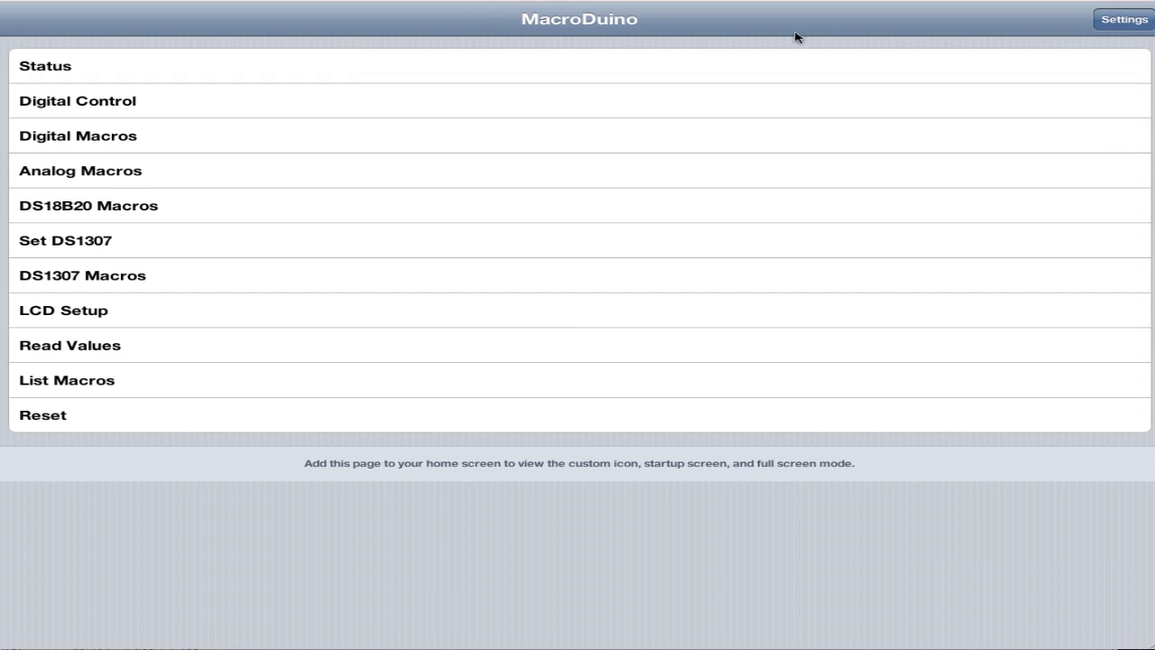
- In Settings, select the 192.168.1.20 Arduino, run 1Wire device discovery and dismiss the result notice
{"action": "left_click", "coordinate": [1142, 26]}
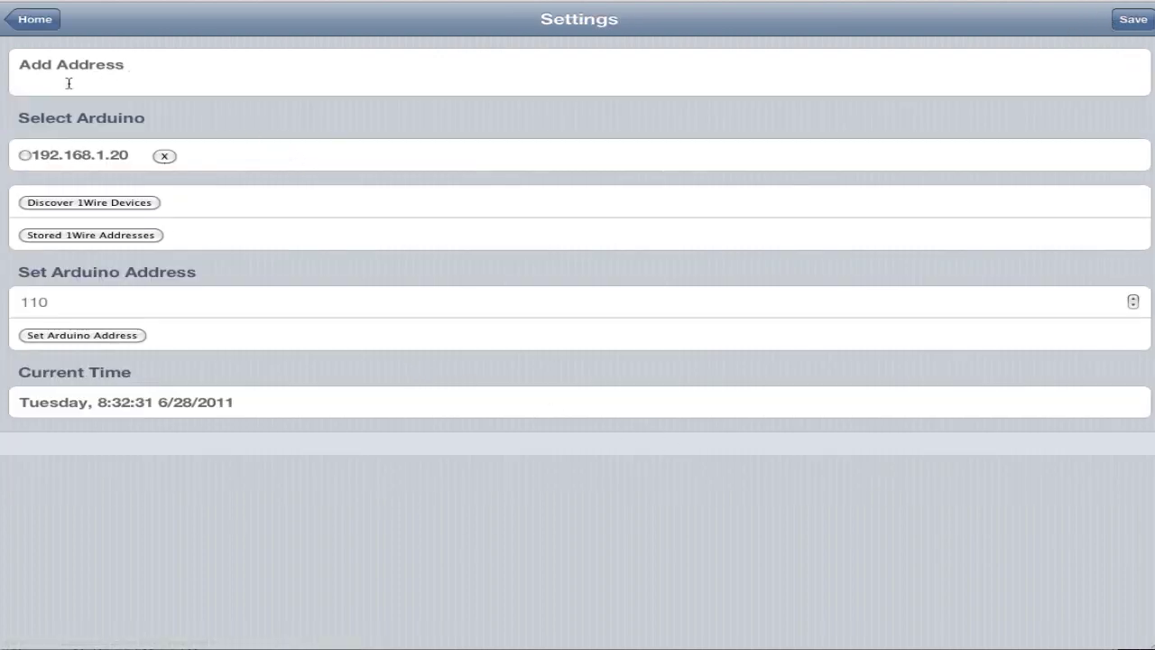
{"action": "left_click", "coordinate": [24, 155]}
{"action": "left_click", "coordinate": [101, 204]}
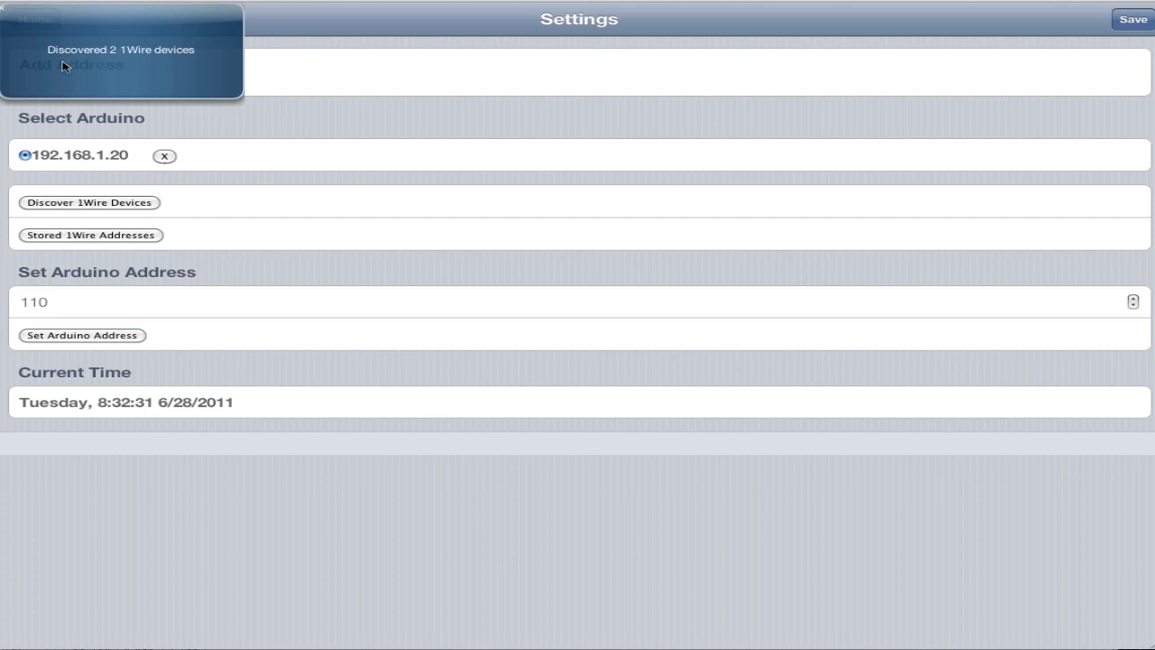
{"action": "left_click", "coordinate": [258, 97]}
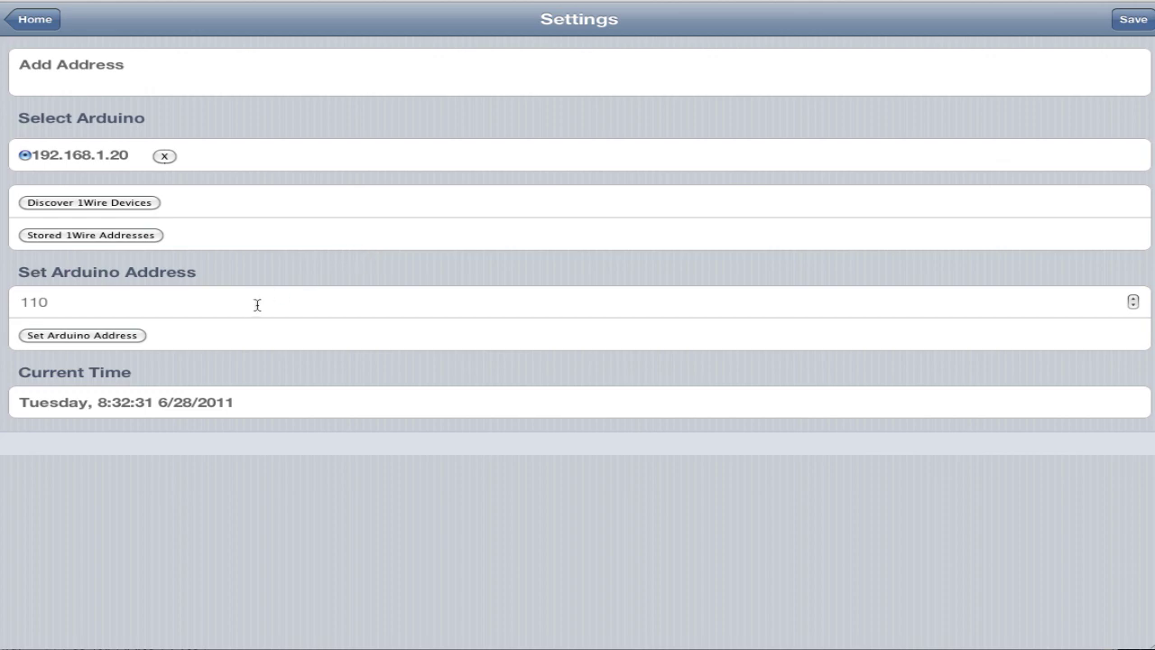
{"action": "left_click", "coordinate": [105, 238]}
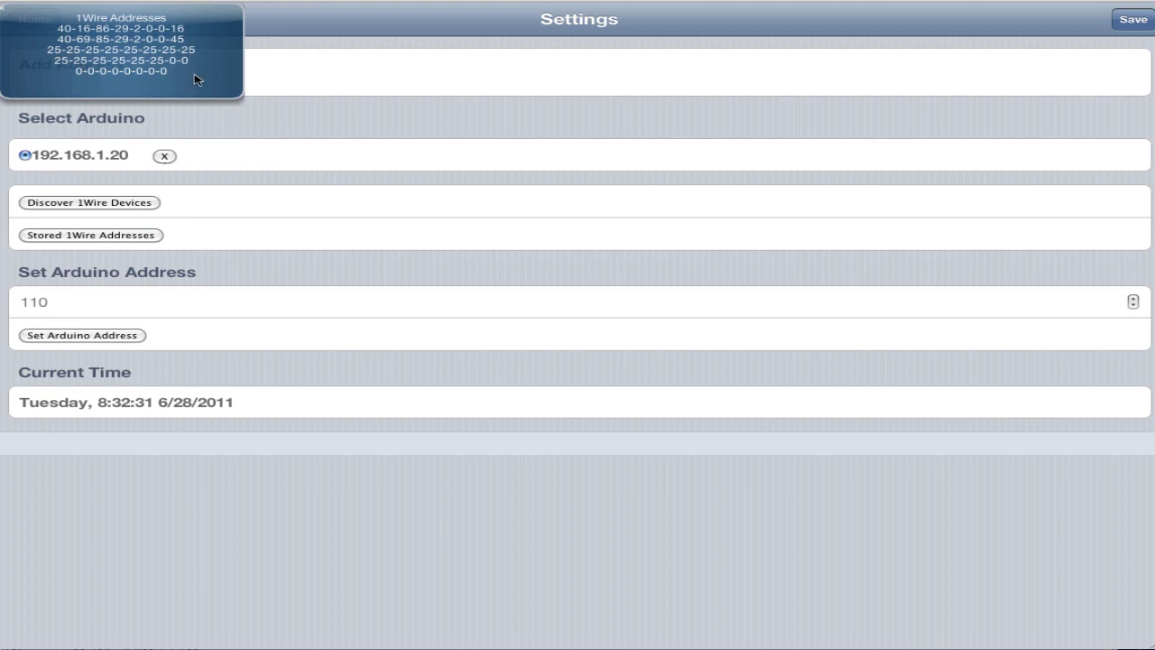
{"action": "left_click", "coordinate": [323, 178]}
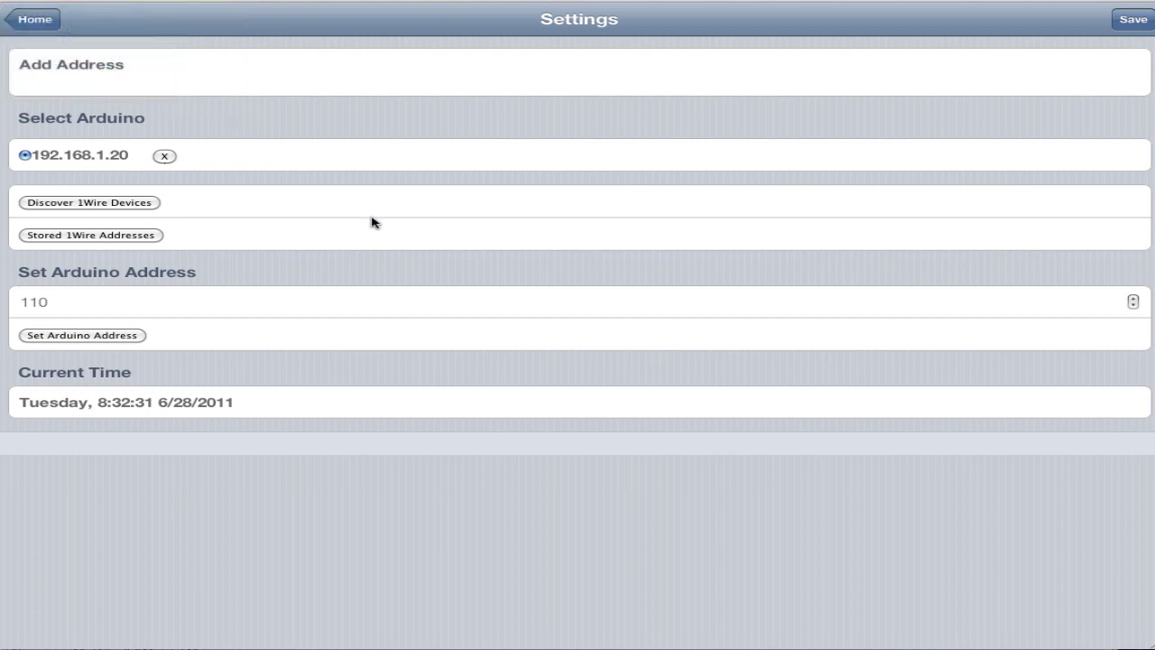
{"action": "left_click", "coordinate": [96, 302]}
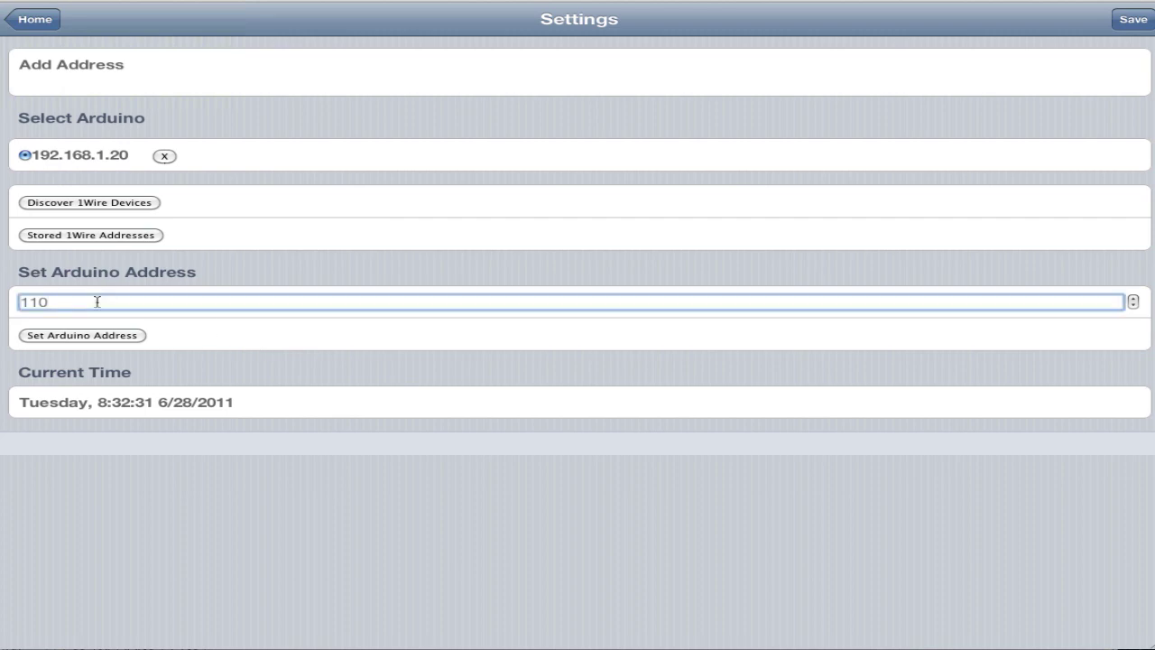
{"action": "left_click", "coordinate": [360, 349]}
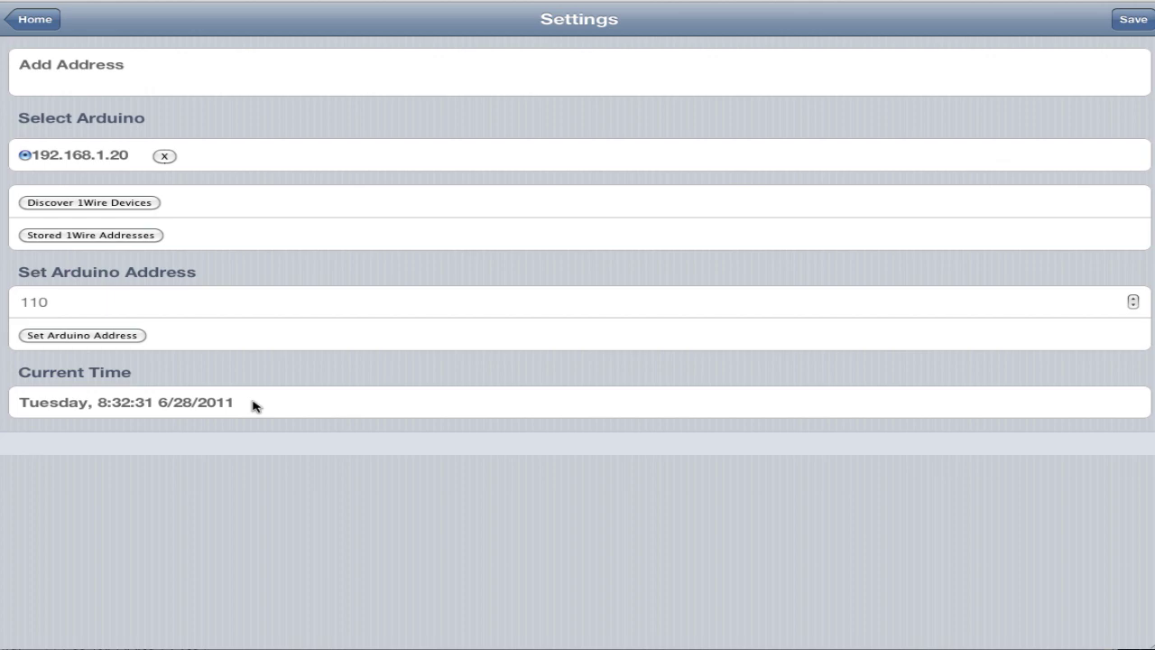
- Go to the Digital Control page and select pin 9
{"action": "left_click", "coordinate": [36, 20]}
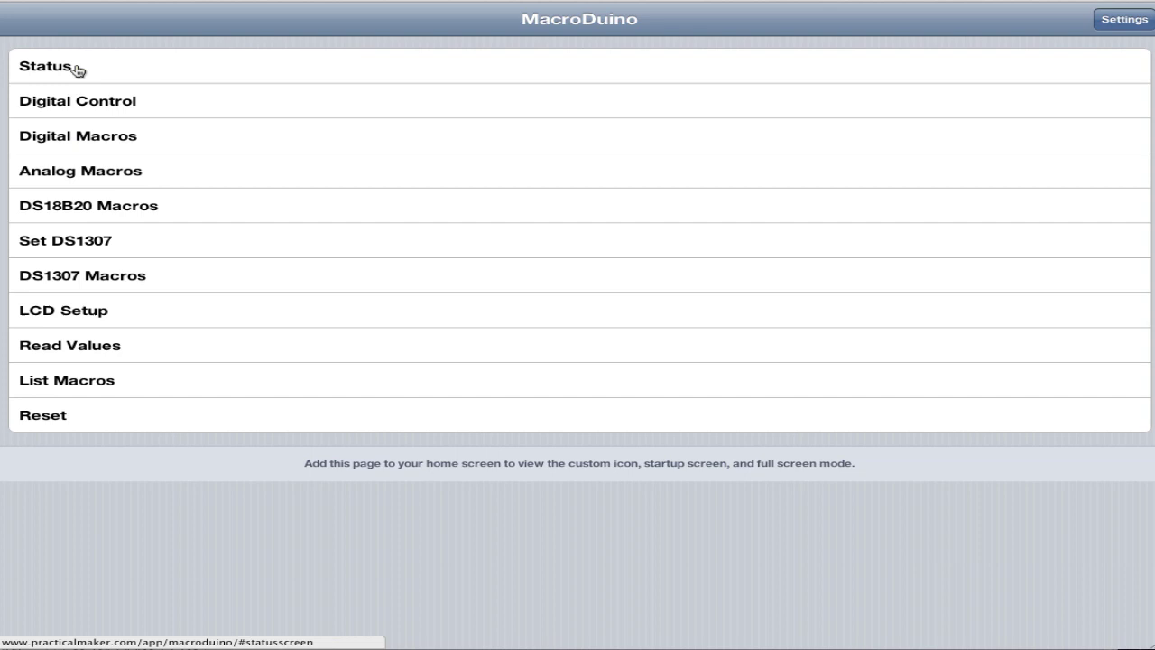
{"action": "left_click", "coordinate": [121, 103]}
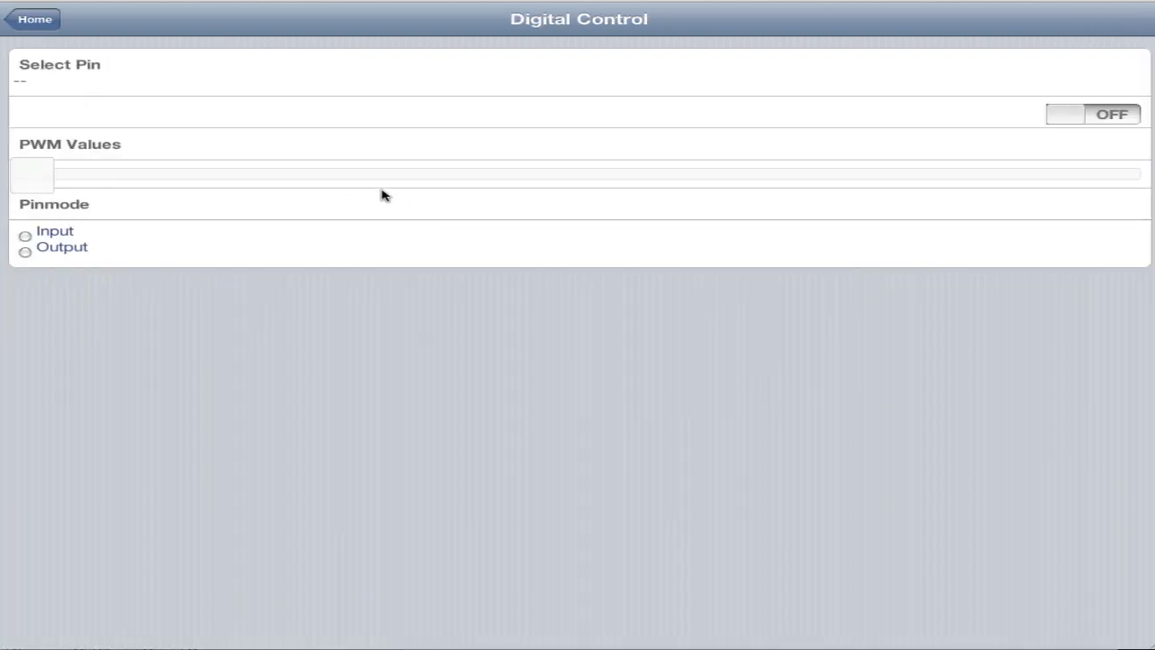
{"action": "left_click", "coordinate": [39, 86]}
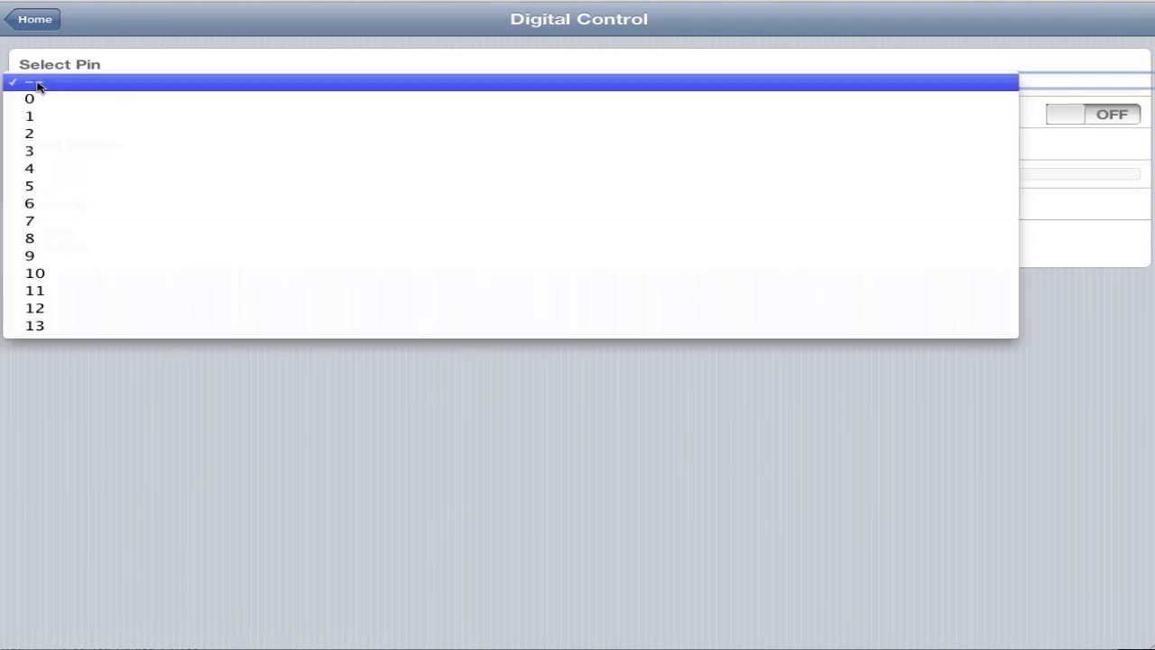
{"action": "left_click", "coordinate": [101, 256]}
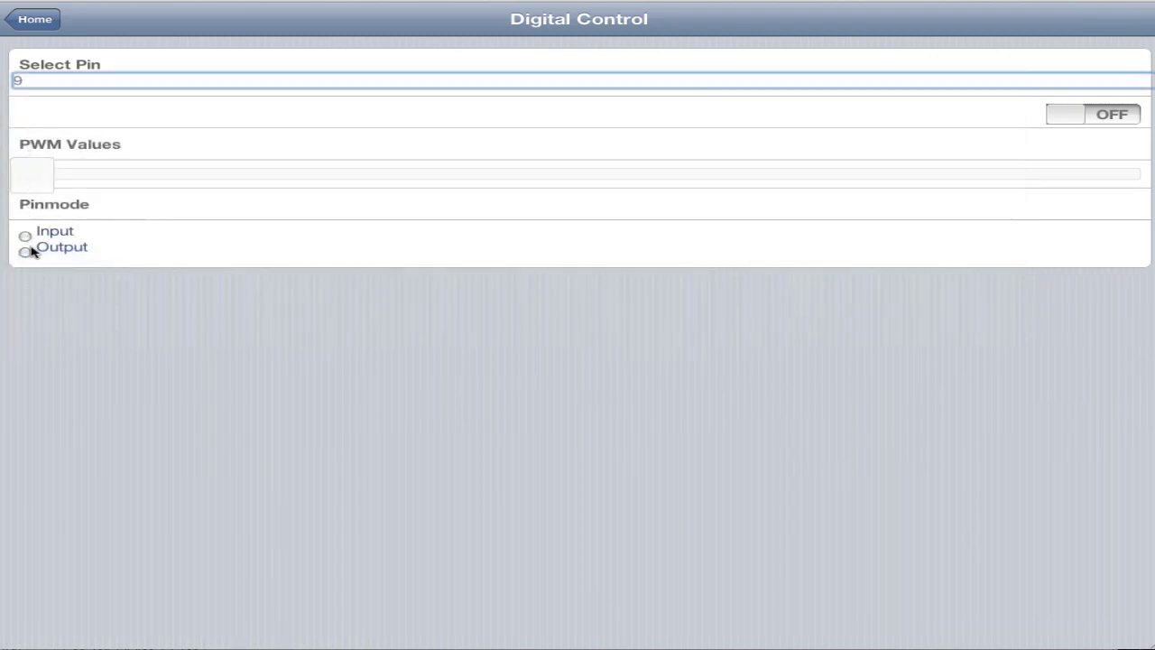
- Adjust pin 9's PWM Values slider, leaving it at roughly a quarter
{"action": "left_click_drag", "start_coordinate": [33, 180], "coordinate": [843, 188]}
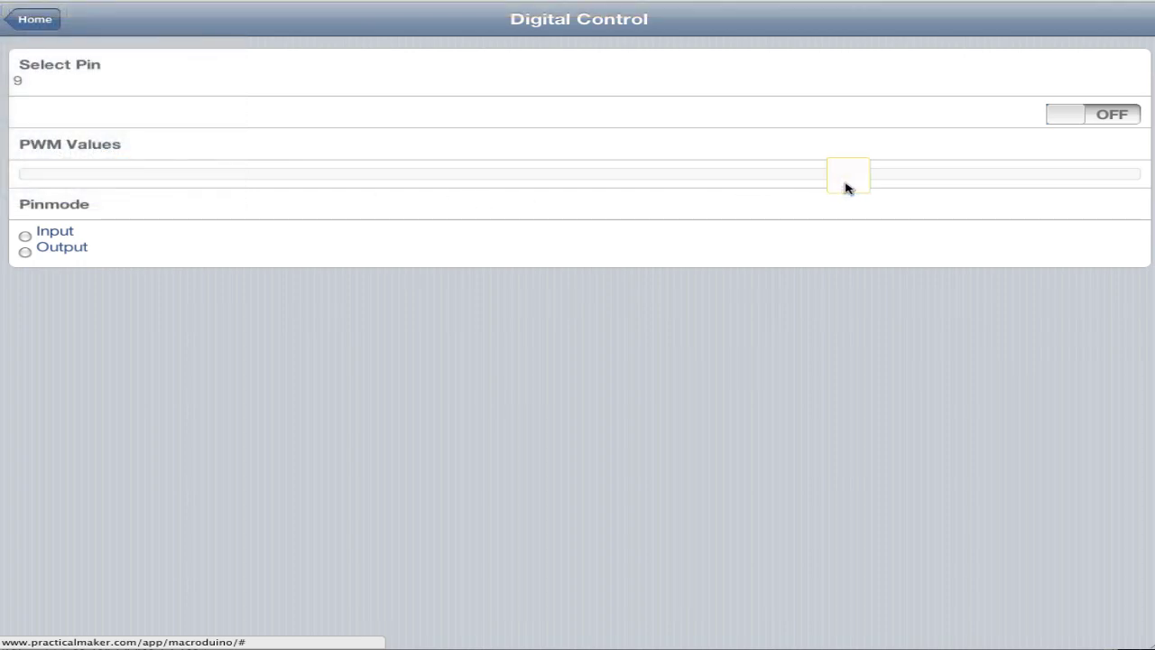
{"action": "left_click_drag", "start_coordinate": [845, 186], "coordinate": [1035, 189]}
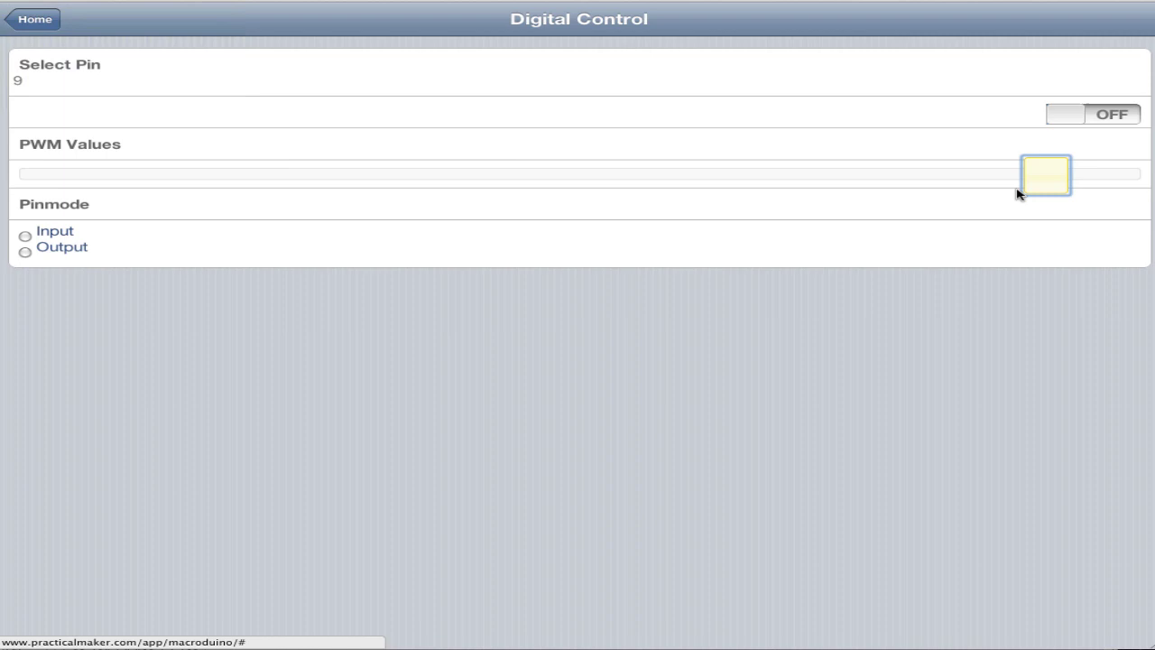
{"action": "left_click_drag", "start_coordinate": [1037, 190], "coordinate": [294, 199]}
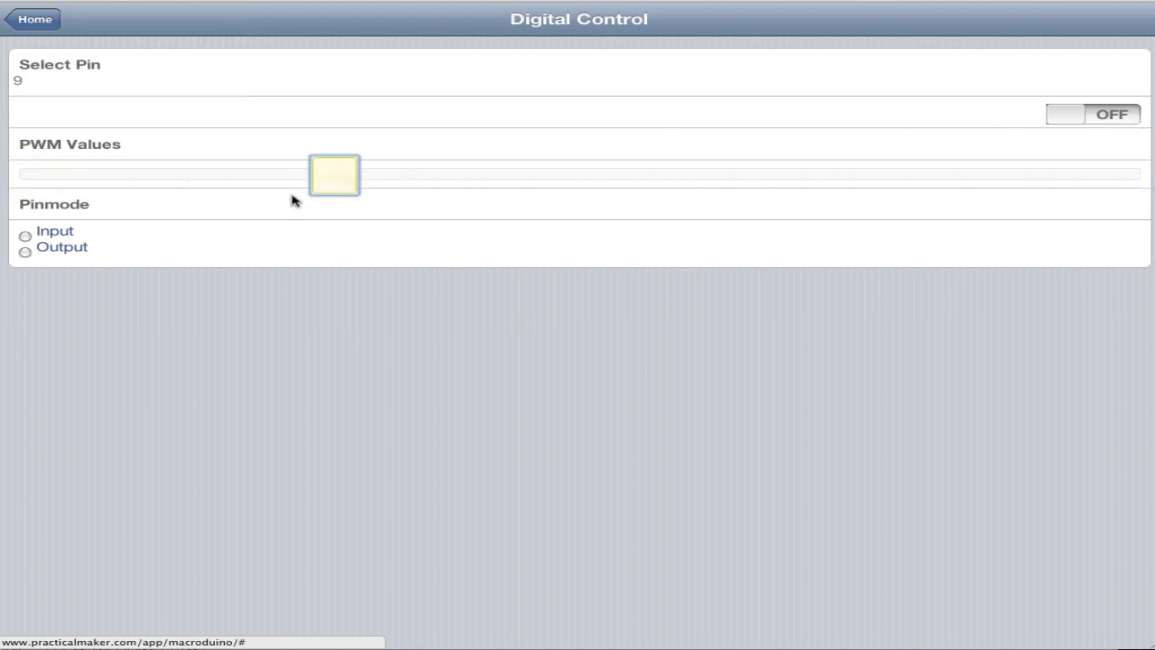
- Open the Digital Macros page from Home and put the cursor in the empty Macro Name field
{"action": "left_click", "coordinate": [36, 19]}
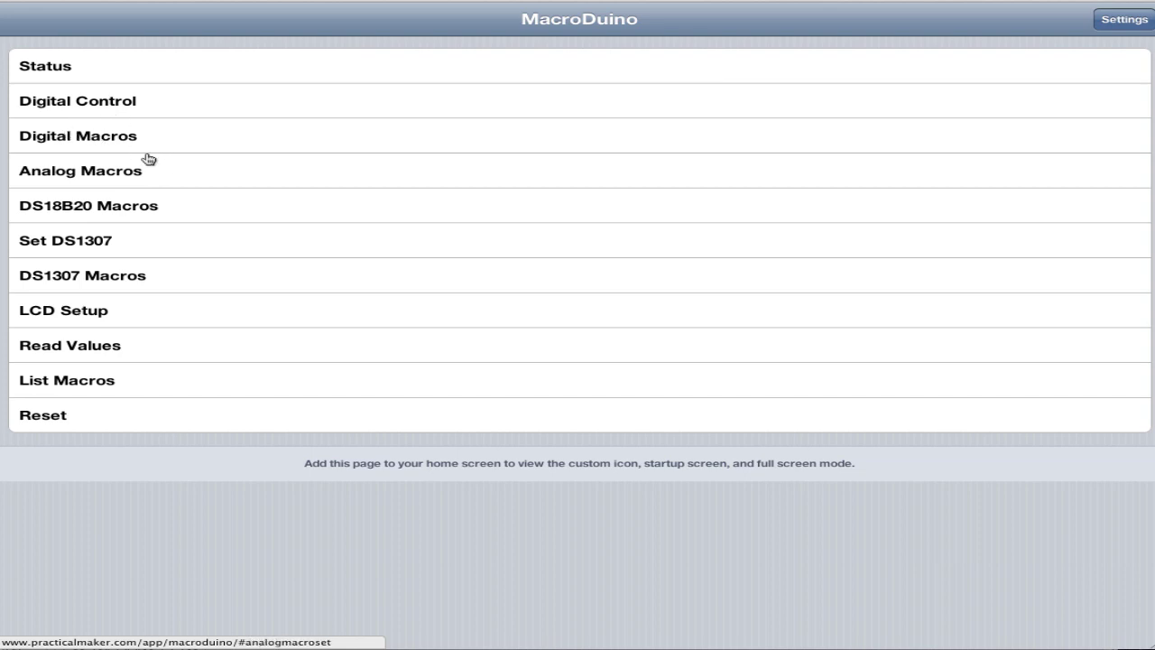
{"action": "left_click", "coordinate": [80, 139]}
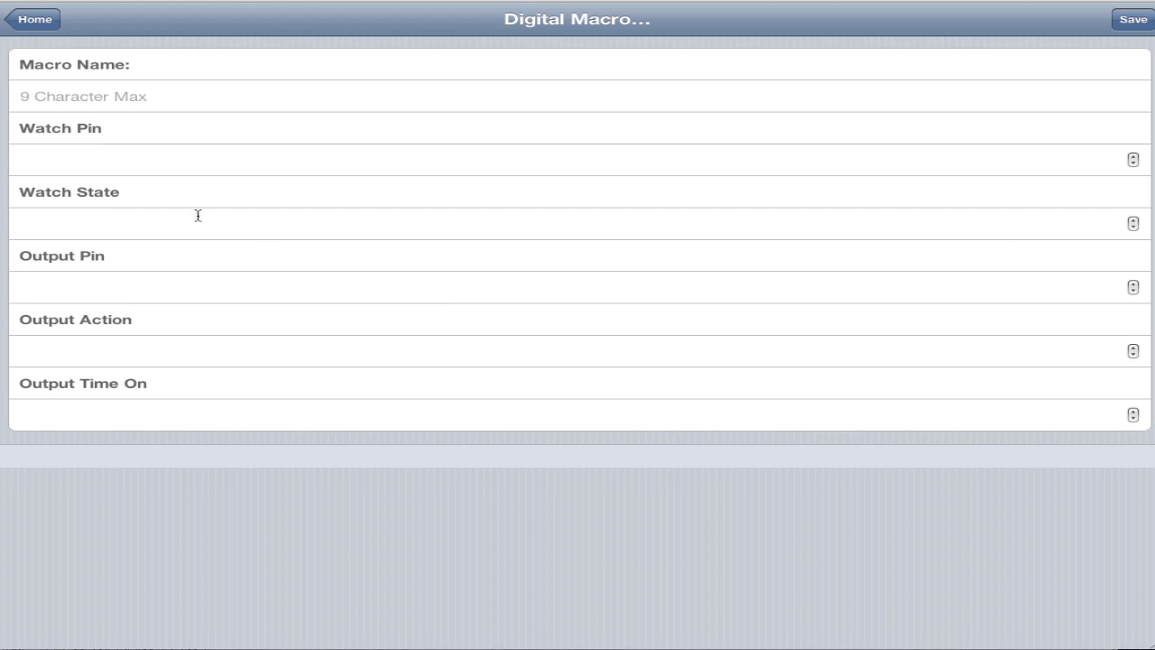
{"action": "left_click", "coordinate": [37, 97]}
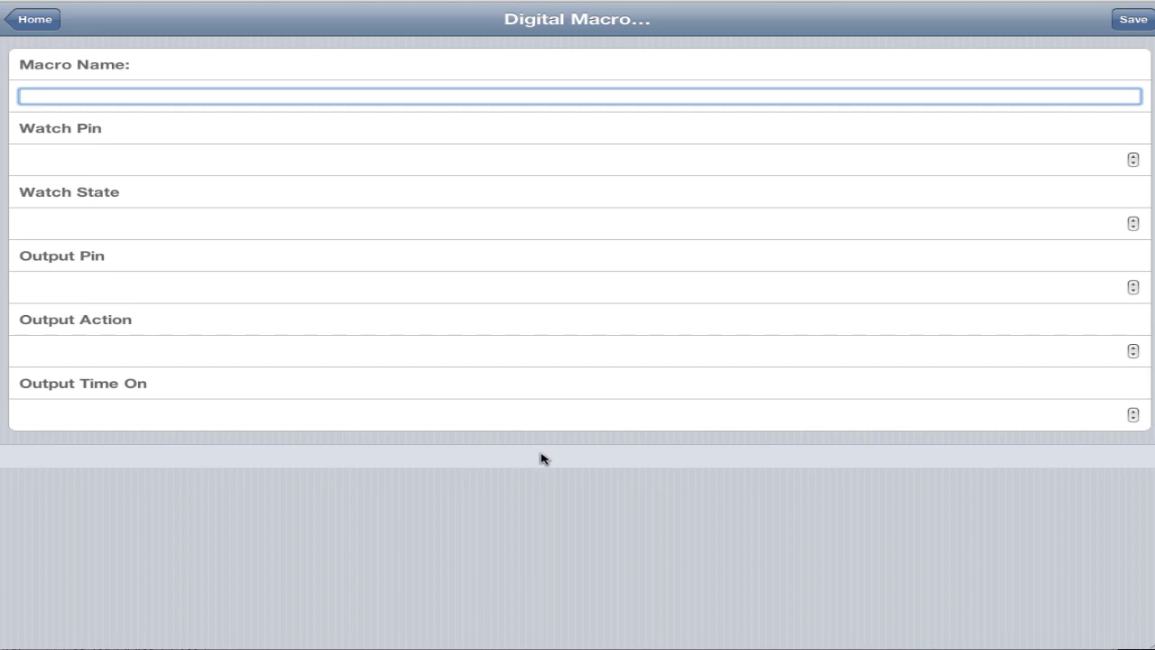
- Name the digital macro 'digone', watching pin 5 for state 1
{"action": "type", "text": "digi"}
{"action": "key", "text": "BackSpace"}
{"action": "key", "text": "BackSpace"}
{"action": "type", "text": "gone"}
{"action": "left_click", "coordinate": [569, 160]}
{"action": "type", "text": "5"}
{"action": "left_click", "coordinate": [569, 223]}
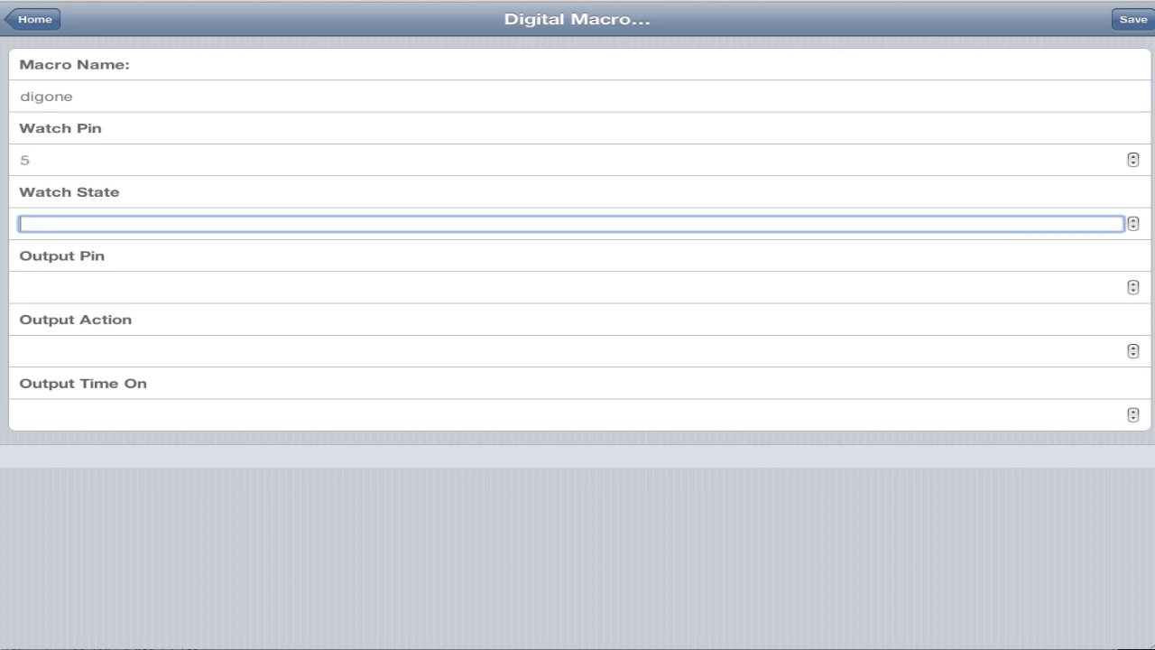
{"action": "type", "text": "1"}
- Set output pin 9, output action 100 and time on 0, then save the macro
{"action": "left_click", "coordinate": [568, 287]}
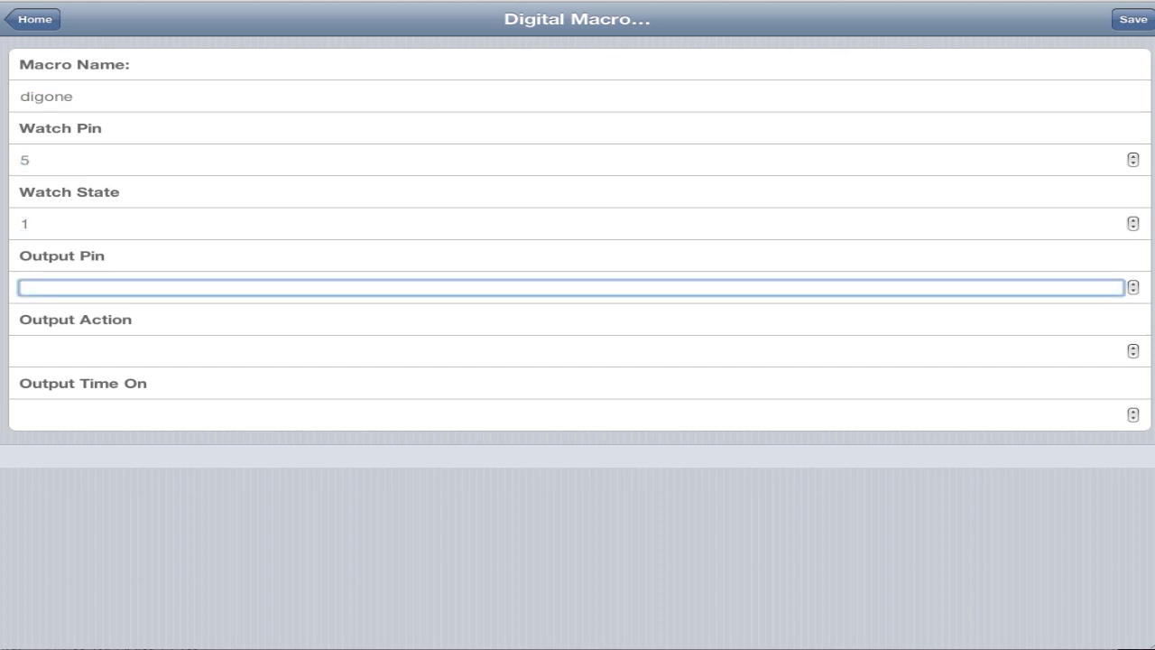
{"action": "type", "text": "9"}
{"action": "left_click", "coordinate": [569, 350]}
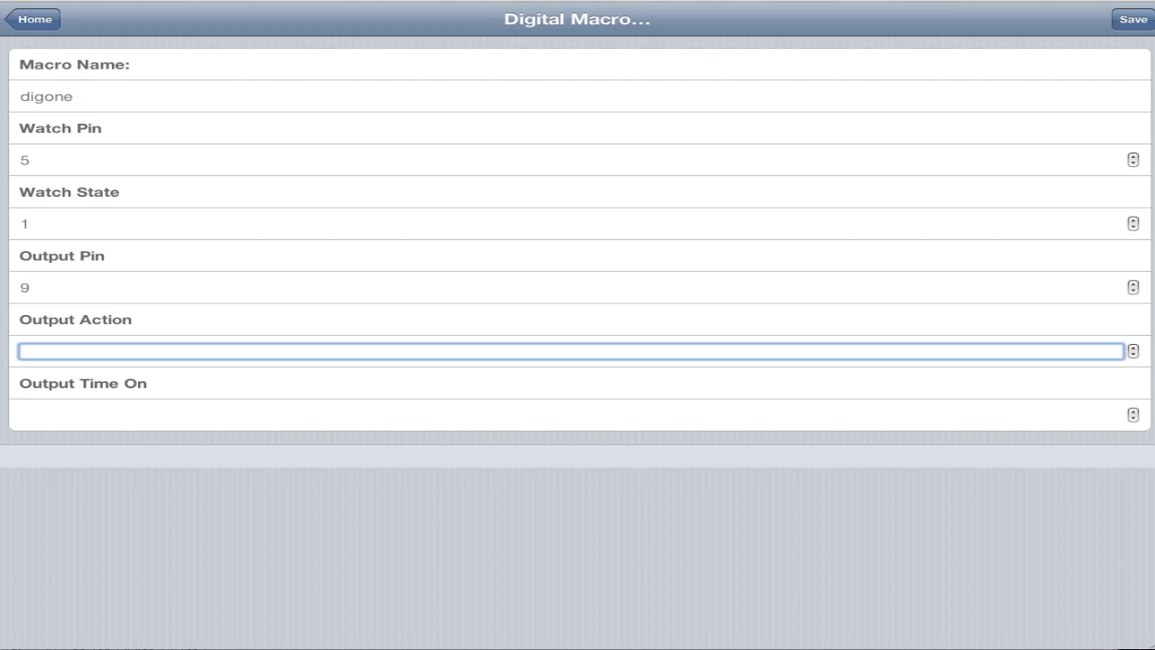
{"action": "type", "text": "100"}
{"action": "left_click", "coordinate": [568, 415]}
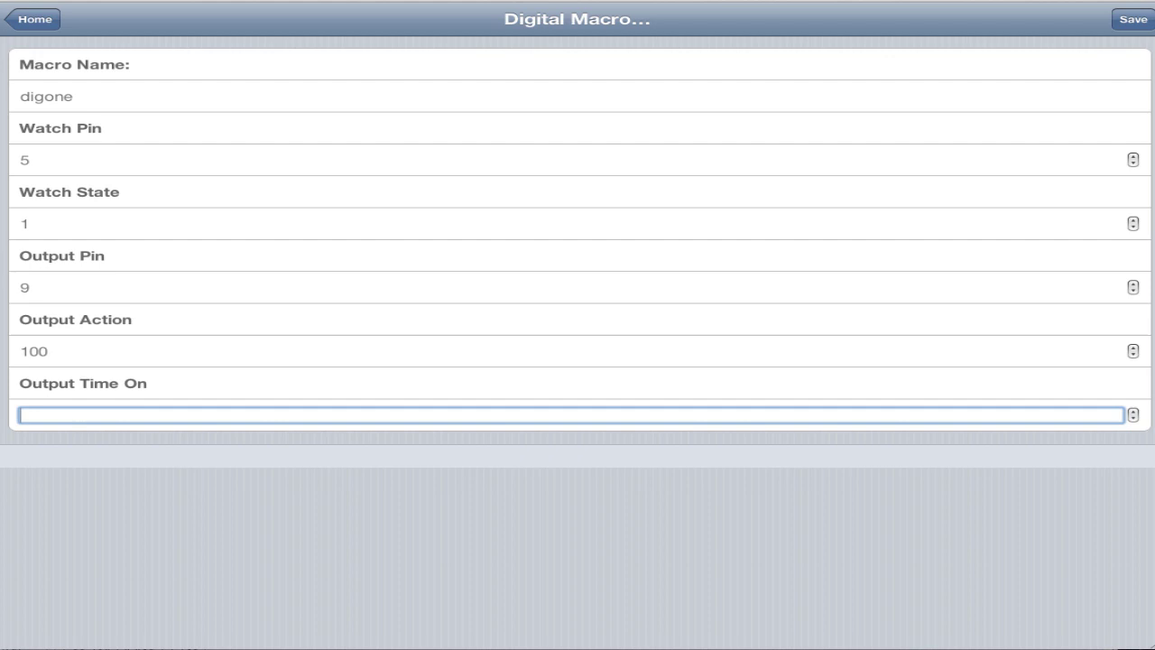
{"action": "type", "text": "0"}
{"action": "left_click", "coordinate": [1133, 22]}
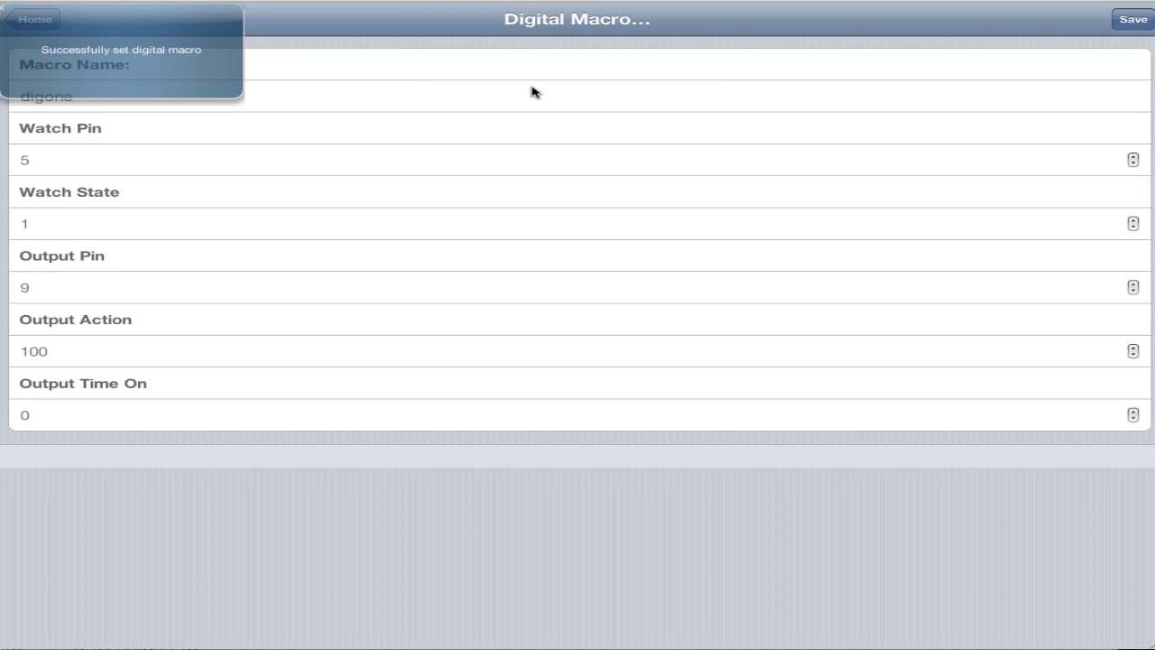
- Start a new analog macro named 'anone' watching pin 2 at value 500
{"action": "left_click", "coordinate": [32, 28]}
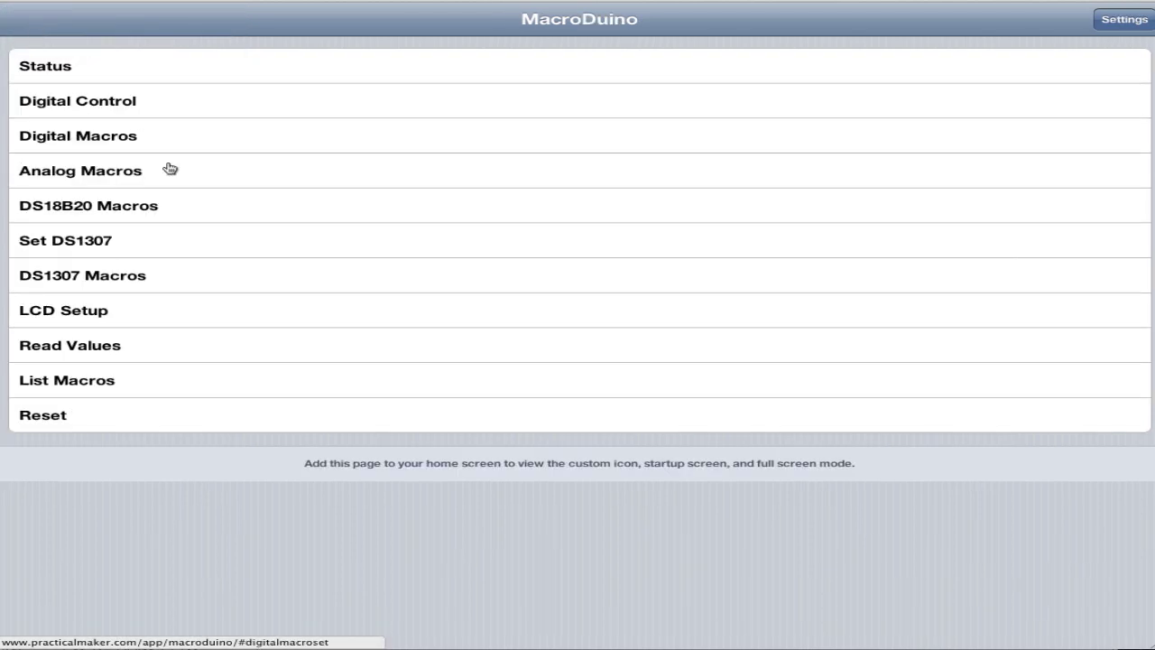
{"action": "left_click", "coordinate": [150, 176]}
{"action": "left_click", "coordinate": [205, 99]}
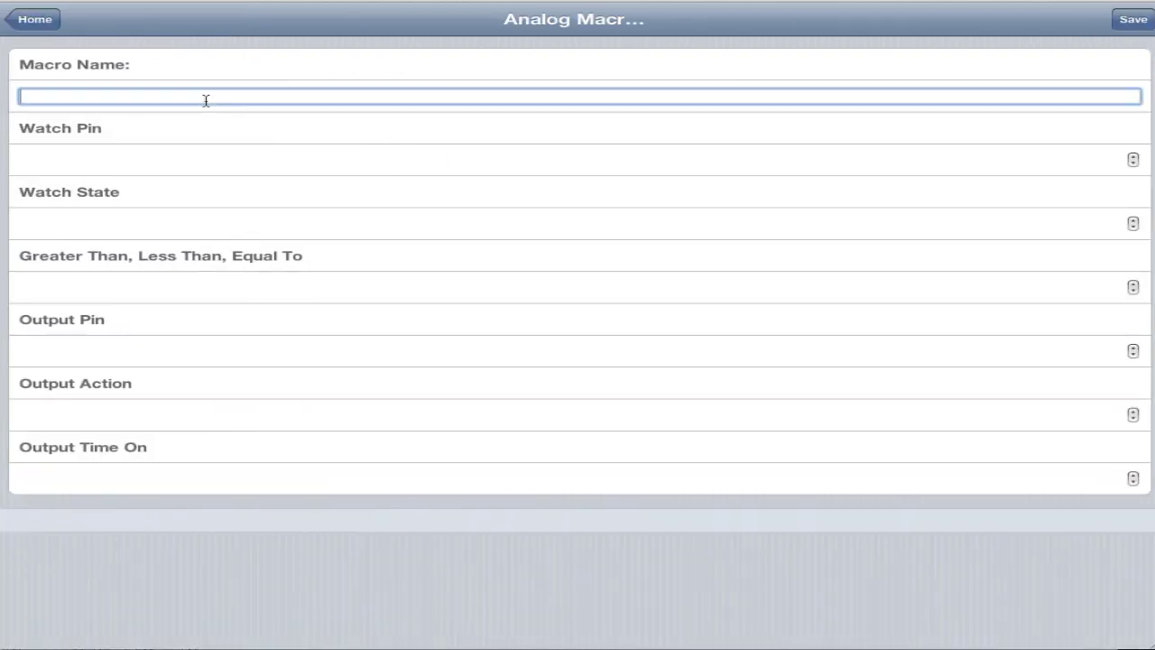
{"action": "type", "text": "anone"}
{"action": "left_click", "coordinate": [571, 159]}
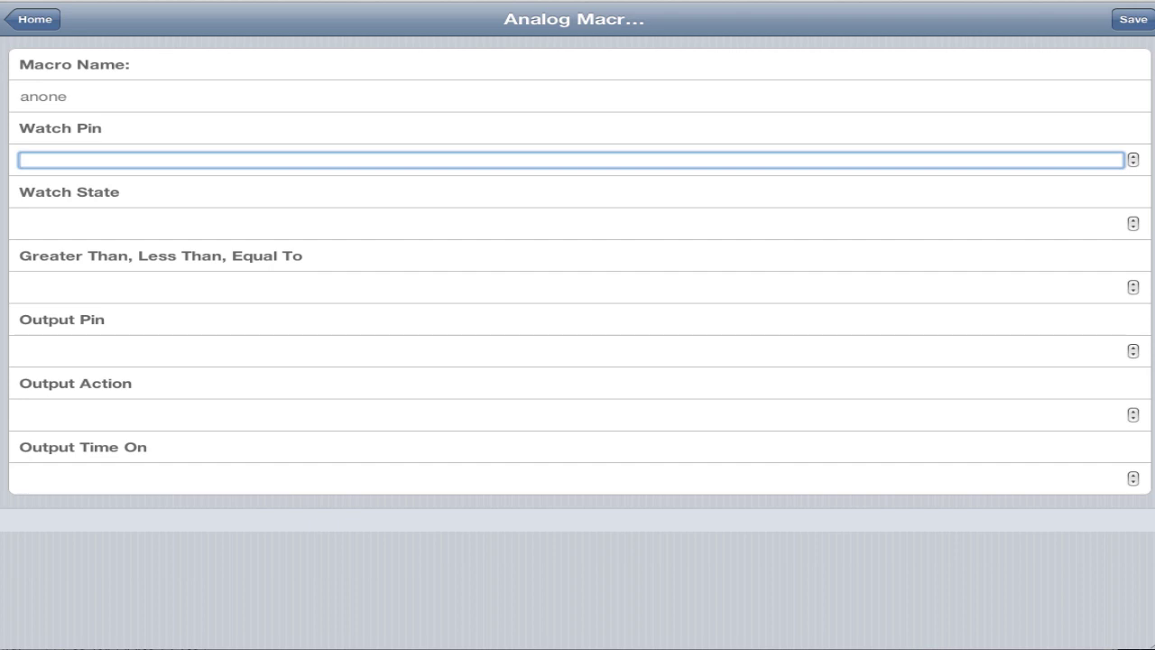
{"action": "type", "text": "2"}
{"action": "key", "text": "Tab"}
{"action": "type", "text": "5"}
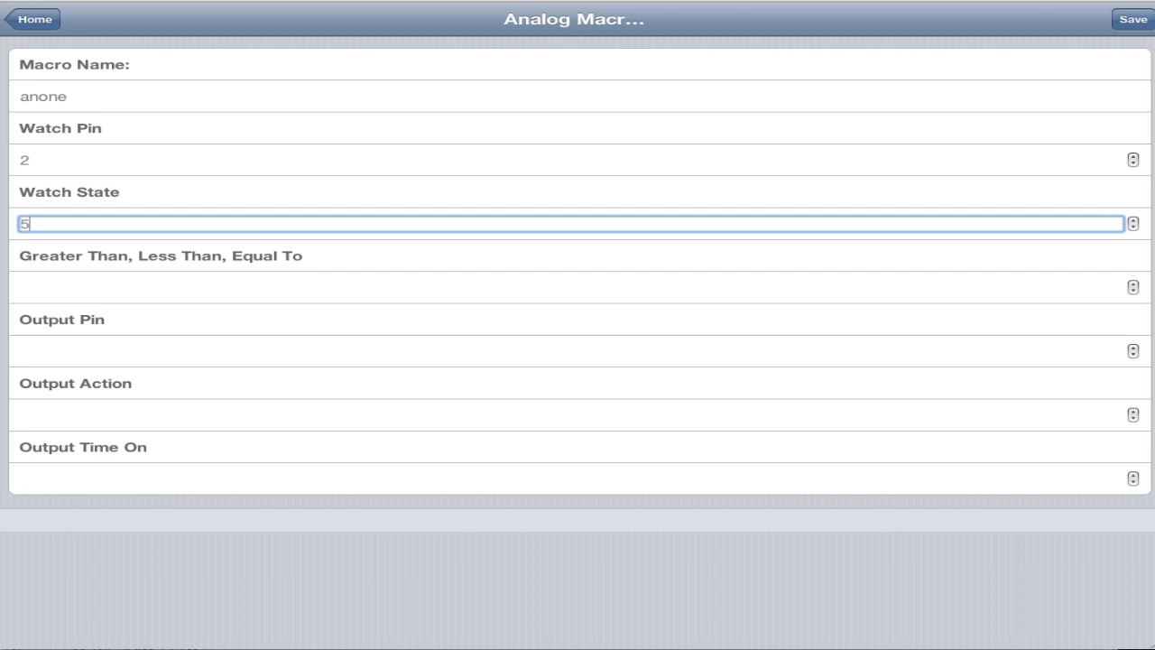
{"action": "type", "text": "00"}
{"action": "key", "text": "Tab"}
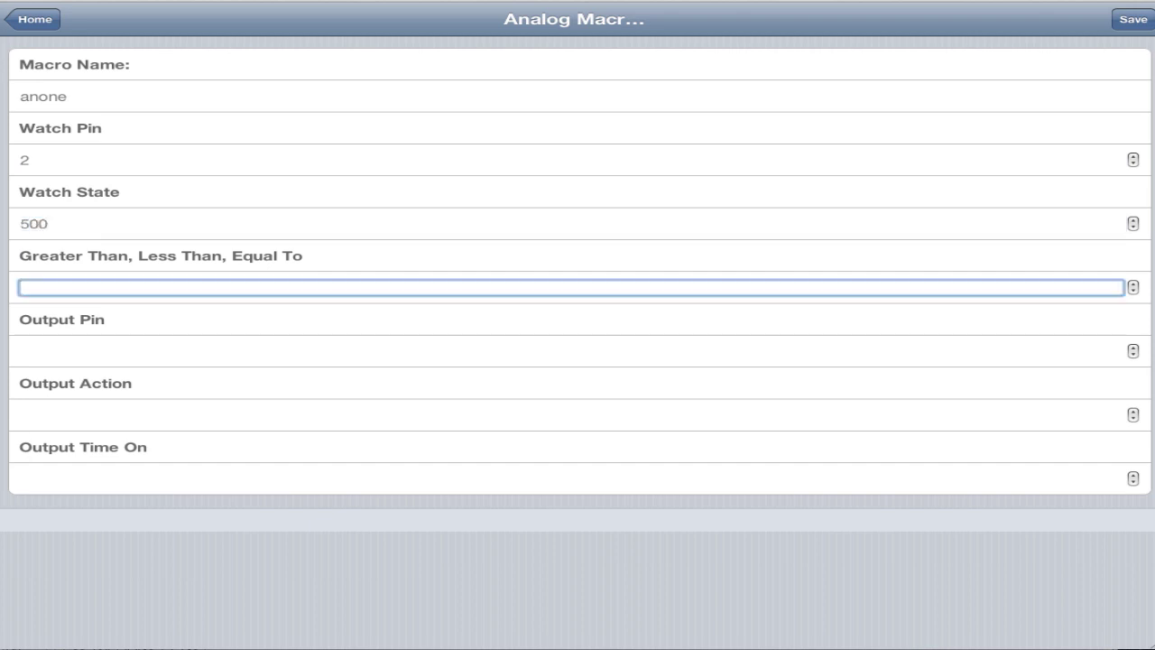
{"action": "key", "text": "Tab"}
{"action": "key", "text": "Tab"}
{"action": "key", "text": "Tab"}
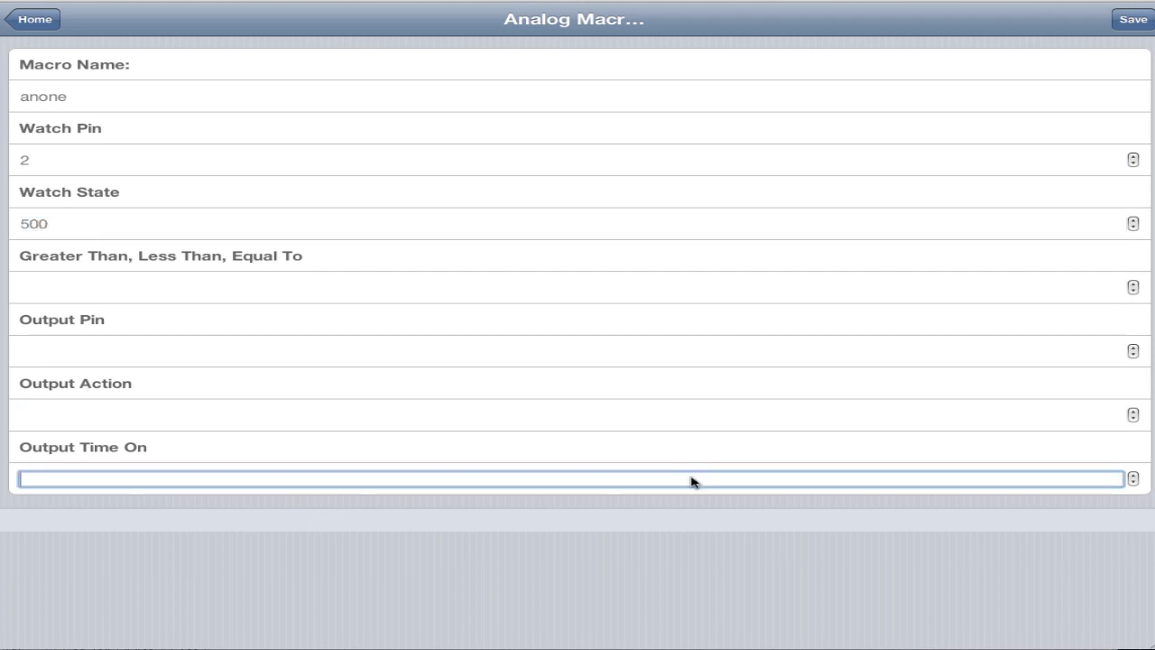
{"action": "left_click", "coordinate": [323, 575]}
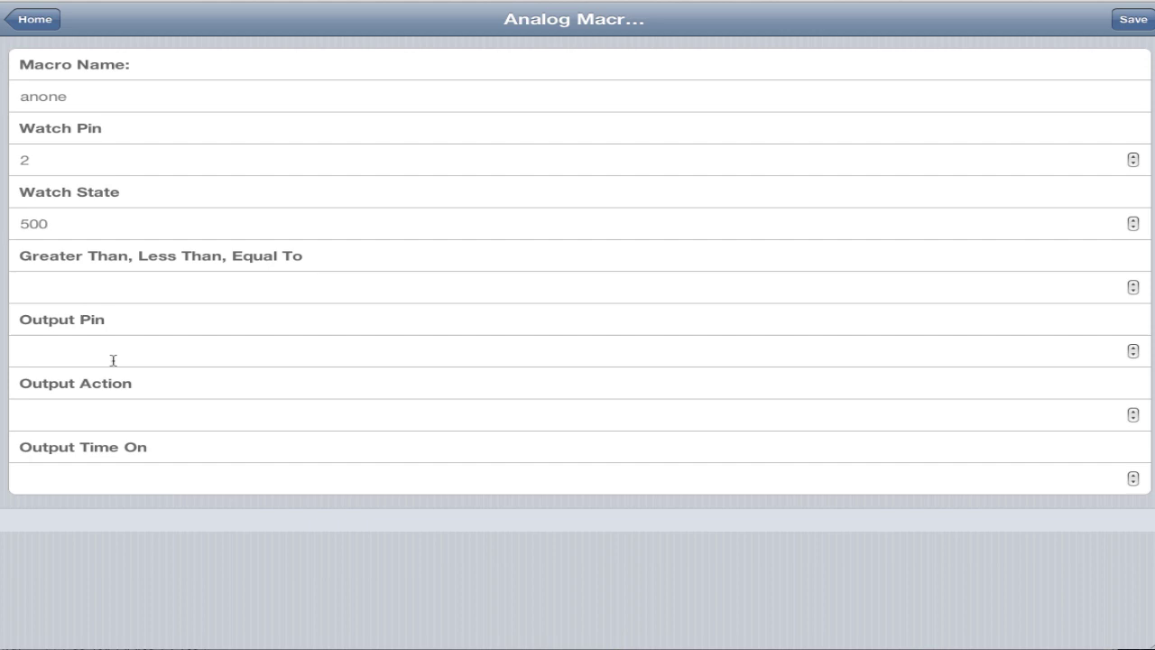
- Set comparison 1, output pin 9, action 1, time on 0, save, and return Home
{"action": "left_click", "coordinate": [61, 290]}
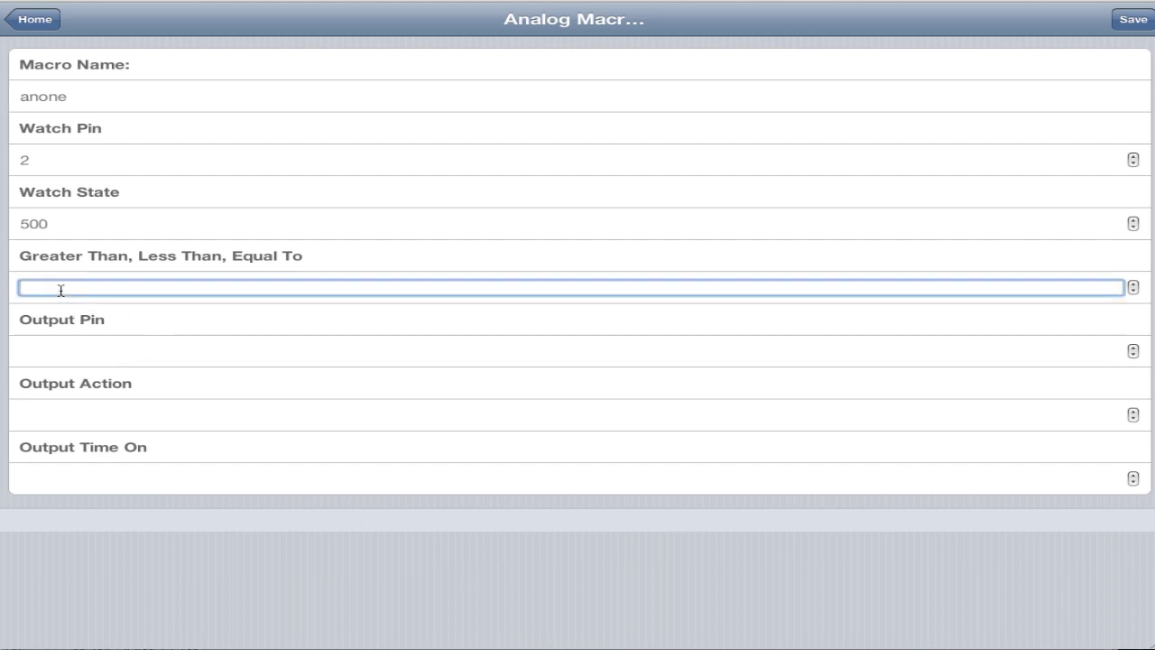
{"action": "type", "text": "1"}
{"action": "key", "text": "Tab"}
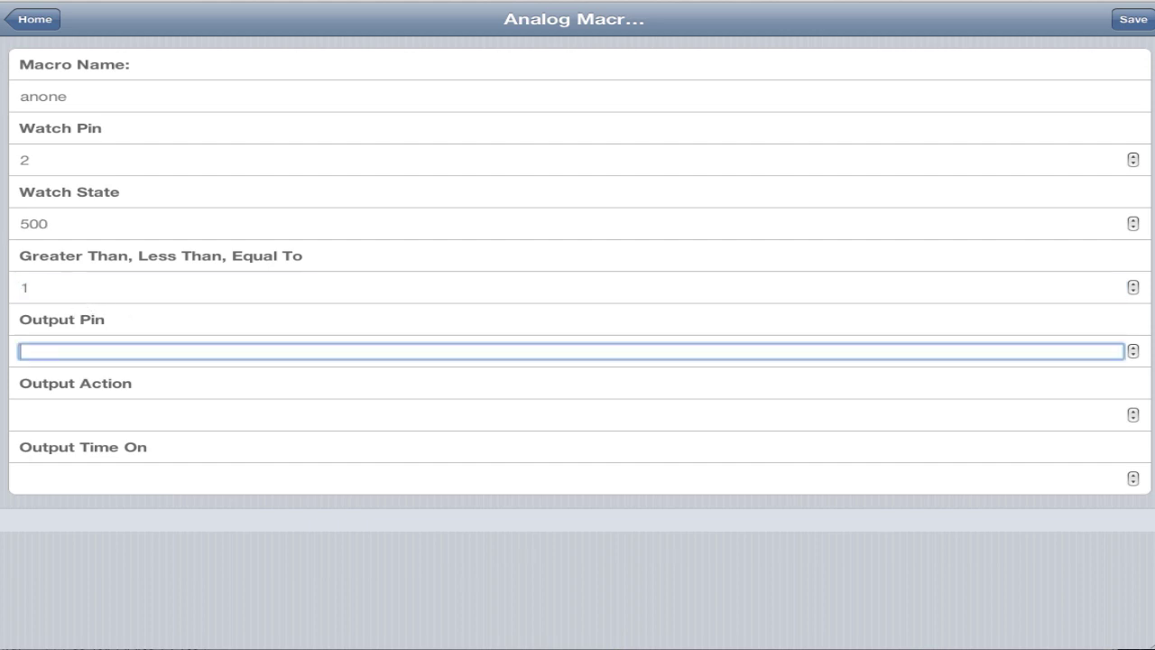
{"action": "type", "text": "9"}
{"action": "key", "text": "Tab"}
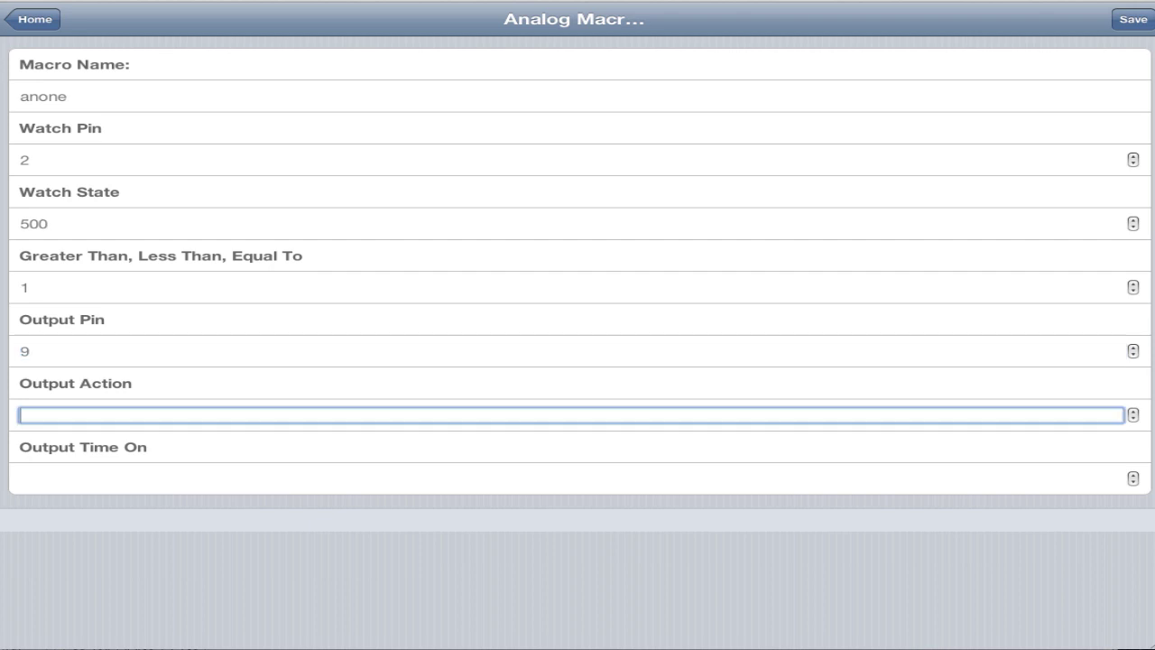
{"action": "type", "text": "1"}
{"action": "key", "text": "Tab"}
{"action": "type", "text": "0"}
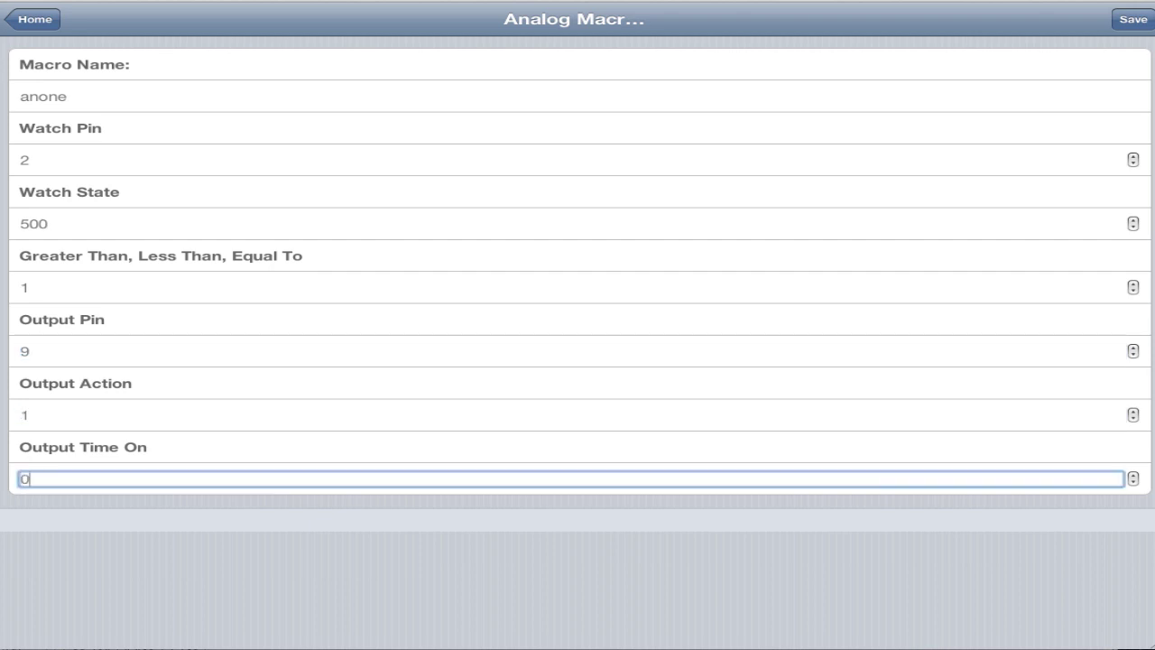
{"action": "left_click", "coordinate": [1125, 26]}
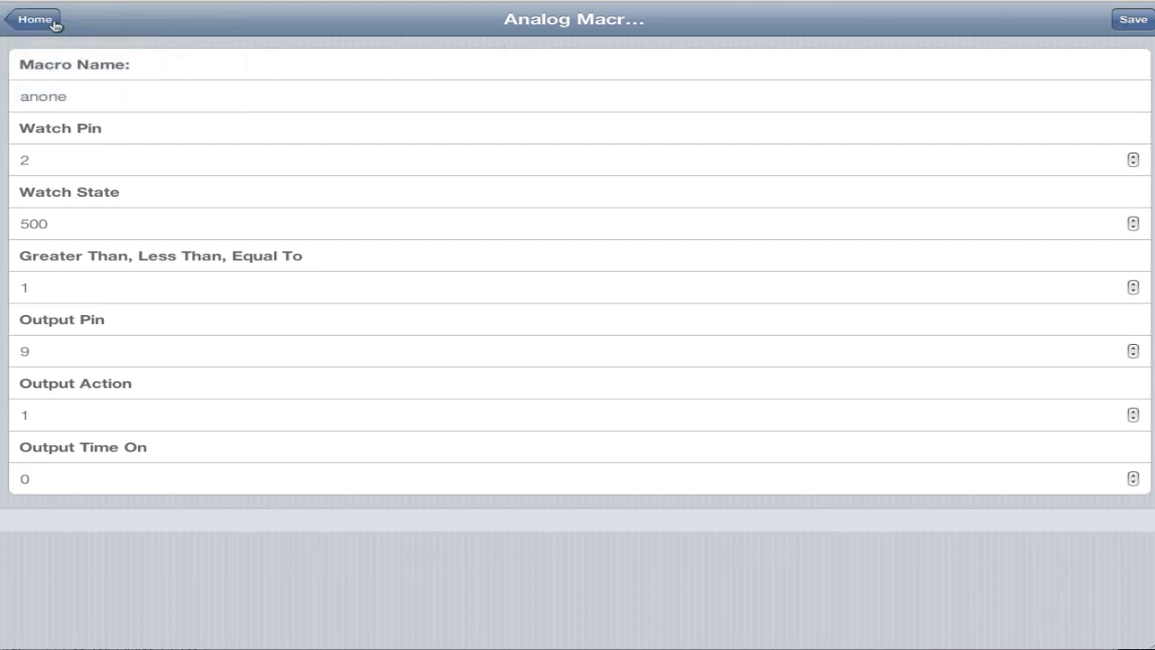
{"action": "left_click", "coordinate": [30, 19]}
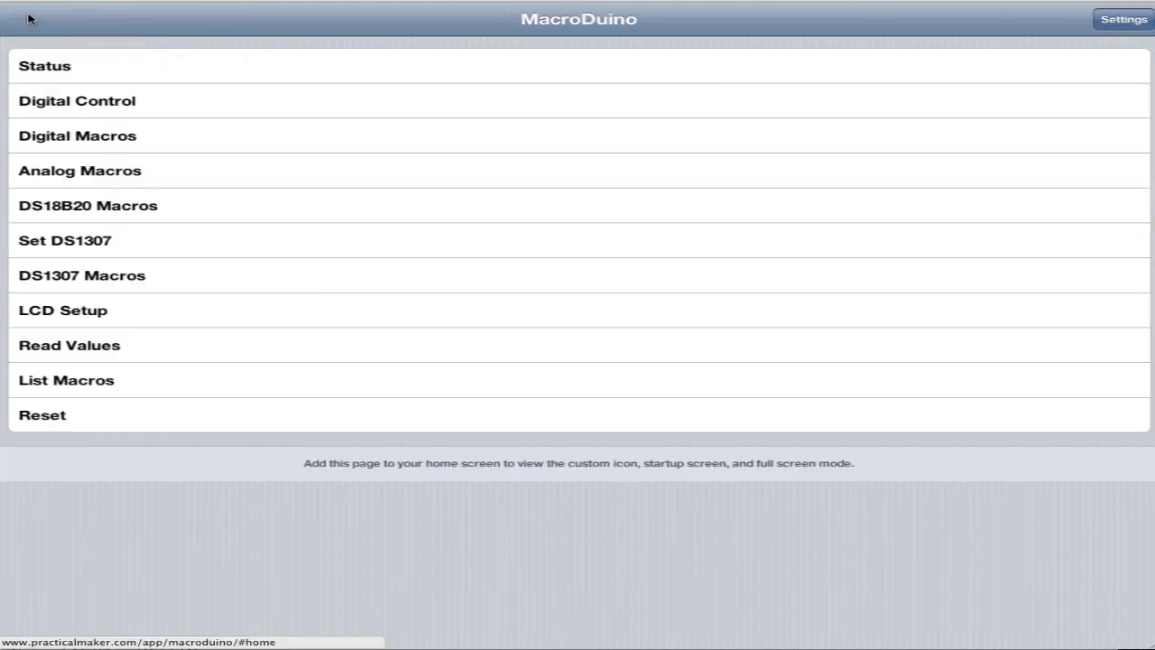
- Open the DS18B20 macro form and enter name 'LowTemp' with sensor 0
{"action": "left_click", "coordinate": [140, 208]}
{"action": "left_click", "coordinate": [162, 97]}
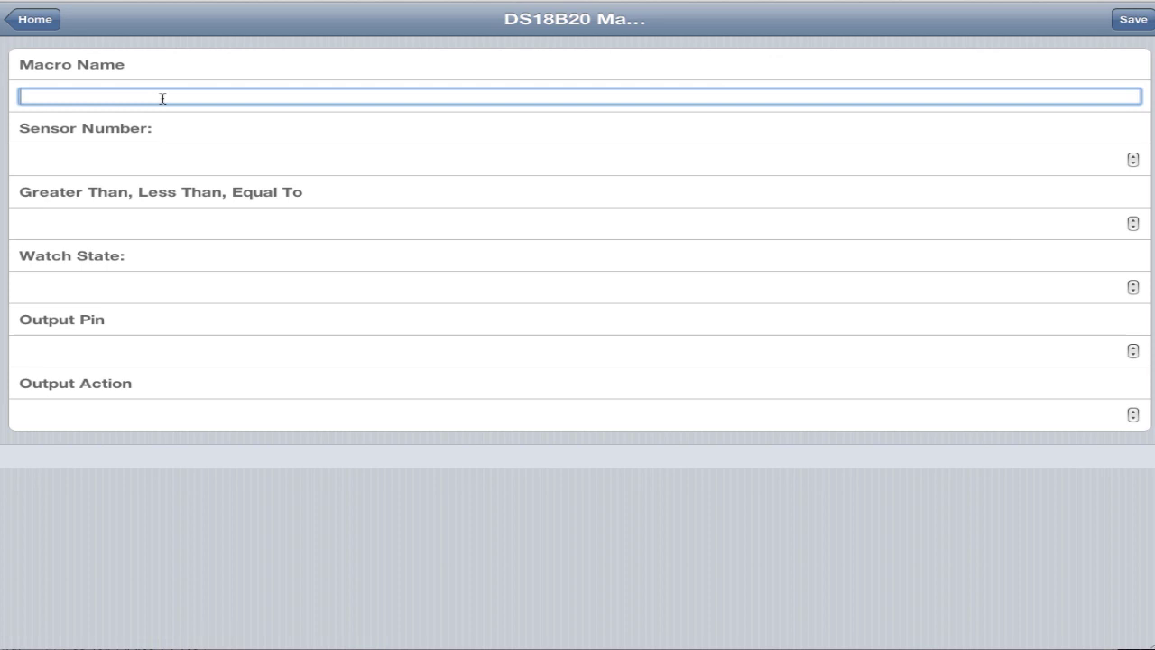
{"action": "type", "text": "LowTemp"}
{"action": "left_click", "coordinate": [568, 160]}
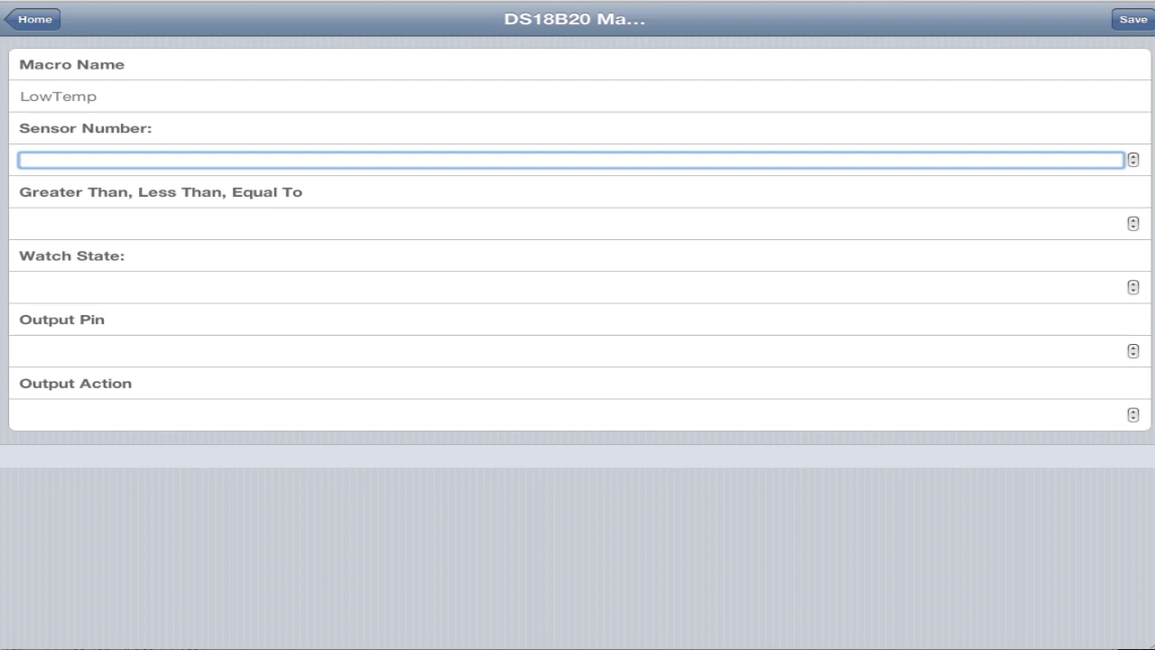
{"action": "type", "text": "0"}
- Set comparison 1, watch state 7800, output pin 9 and action 1, then save LowTemp
{"action": "left_click", "coordinate": [570, 224]}
{"action": "type", "text": "1"}
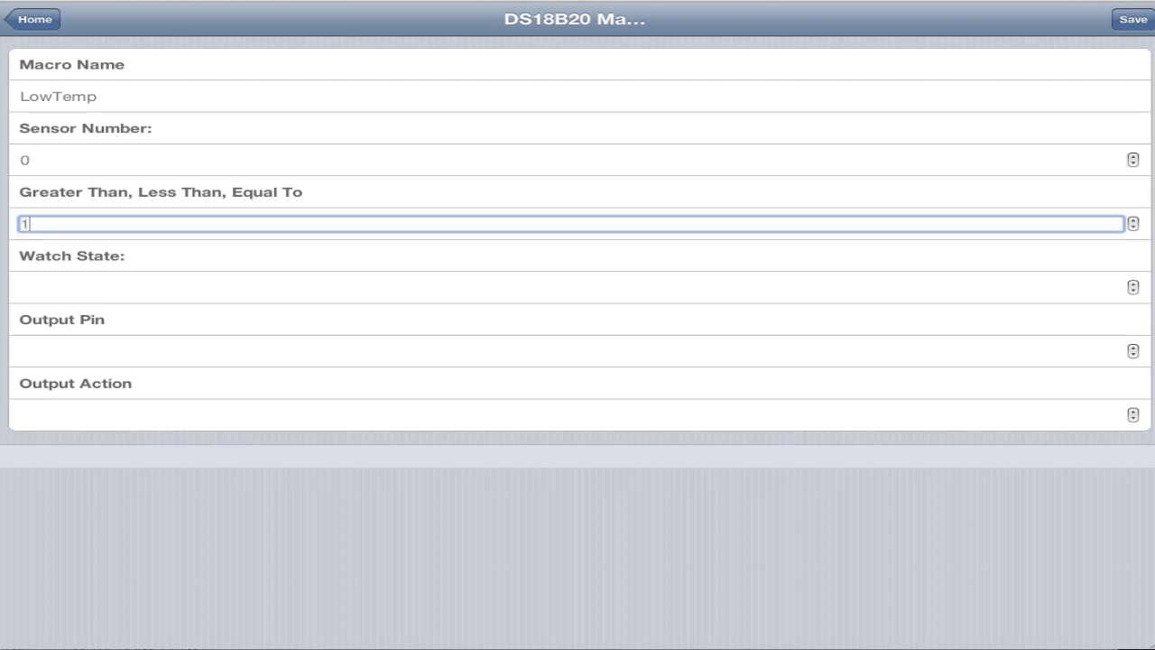
{"action": "left_click", "coordinate": [570, 287]}
{"action": "type", "text": "7800"}
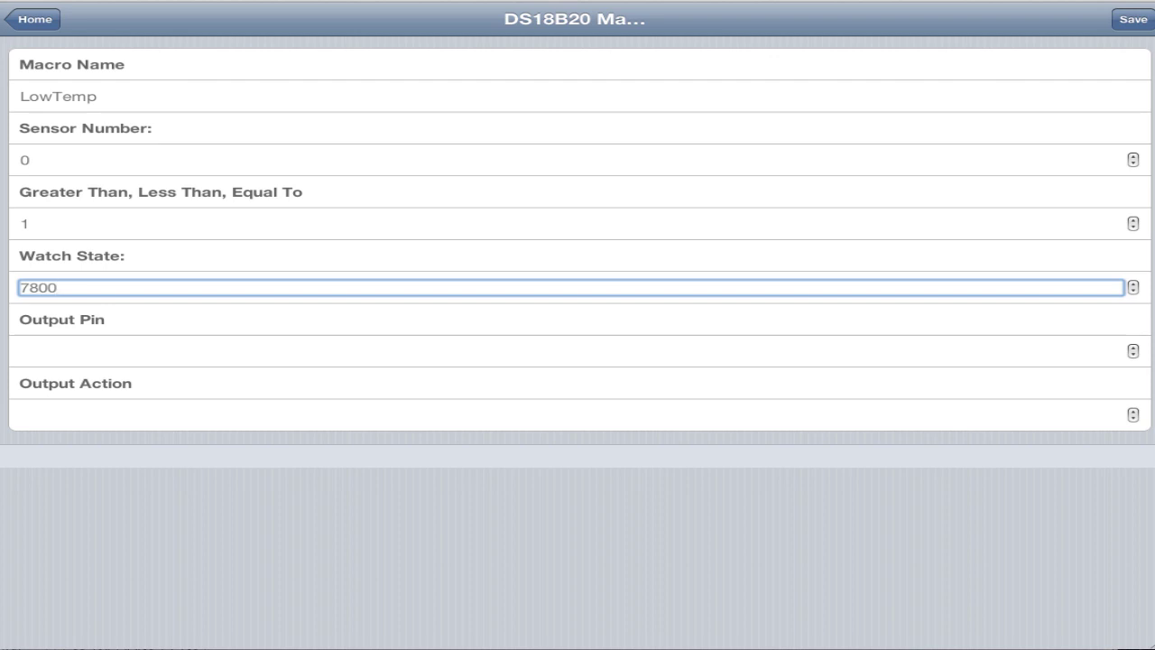
{"action": "left_click", "coordinate": [571, 351]}
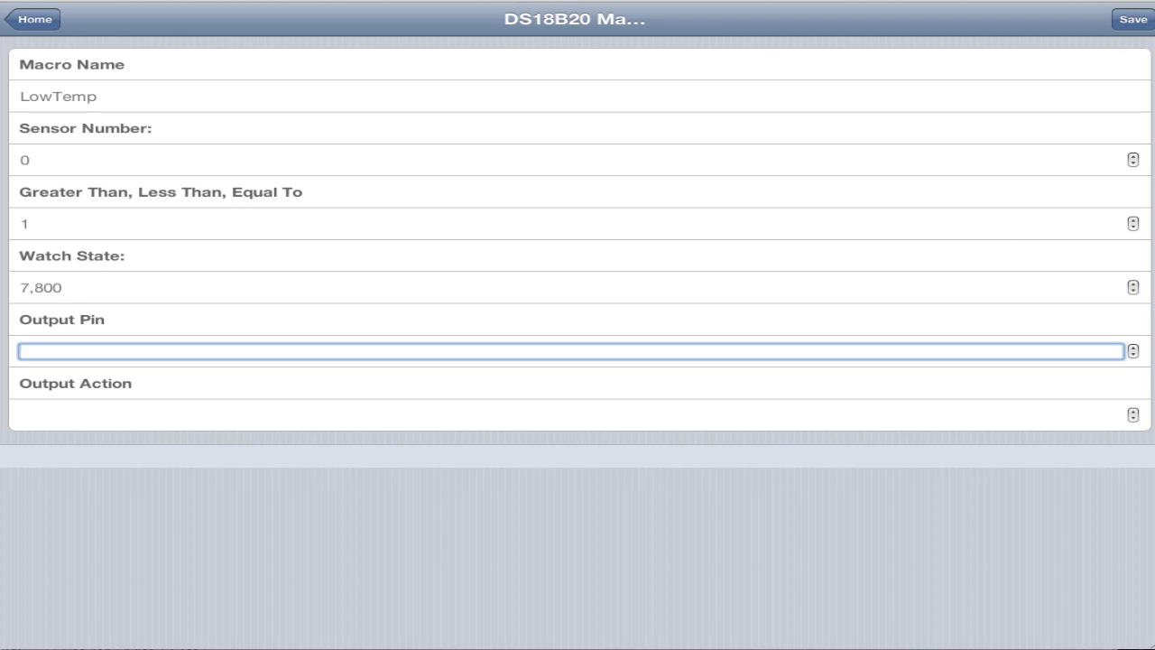
{"action": "type", "text": "9"}
{"action": "left_click", "coordinate": [571, 414]}
{"action": "type", "text": "1"}
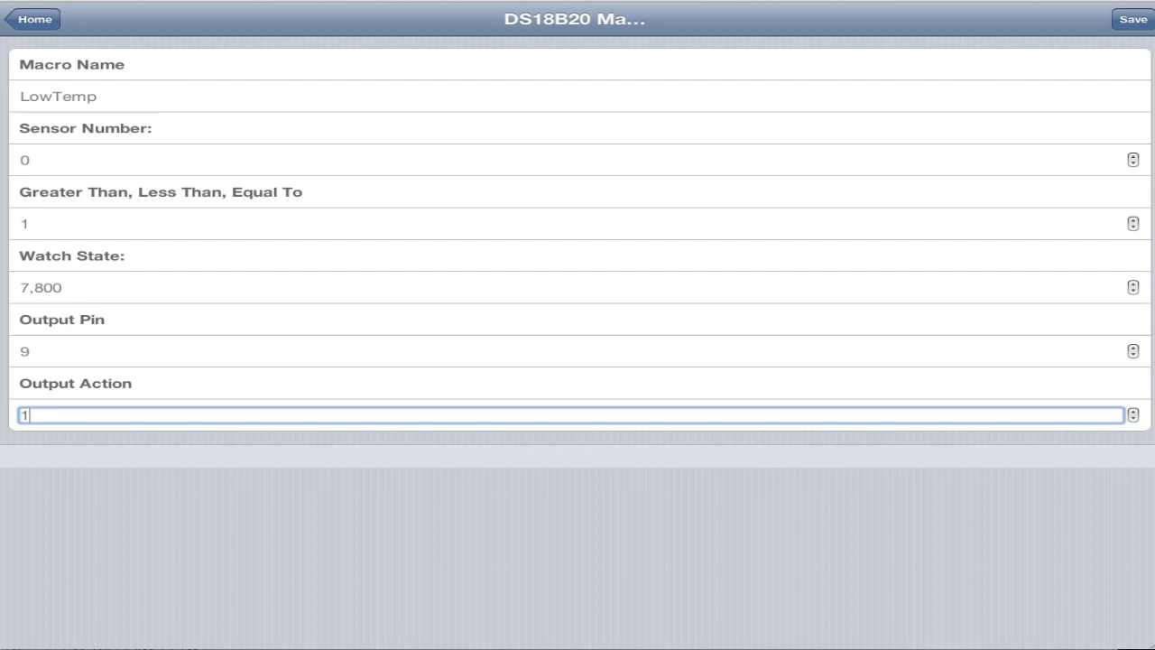
{"action": "left_click", "coordinate": [1142, 19]}
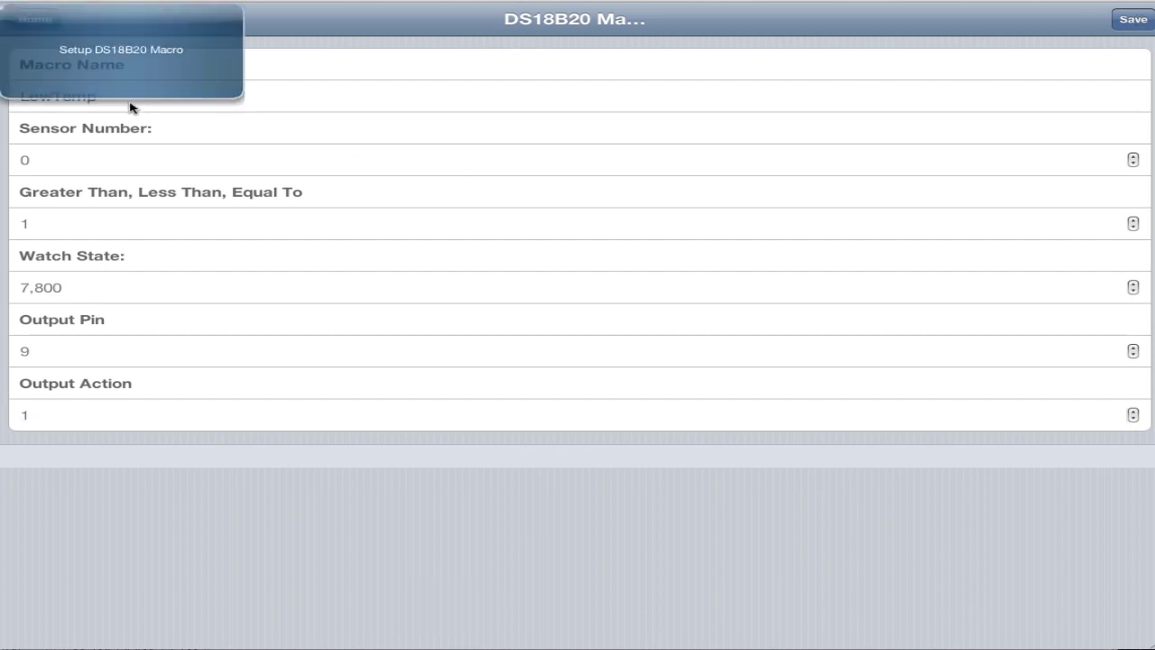
- Rename the macro to 'HighTemp' with comparison 2 and watch state 8000
{"action": "left_click_drag", "start_coordinate": [113, 100], "coordinate": [20, 97]}
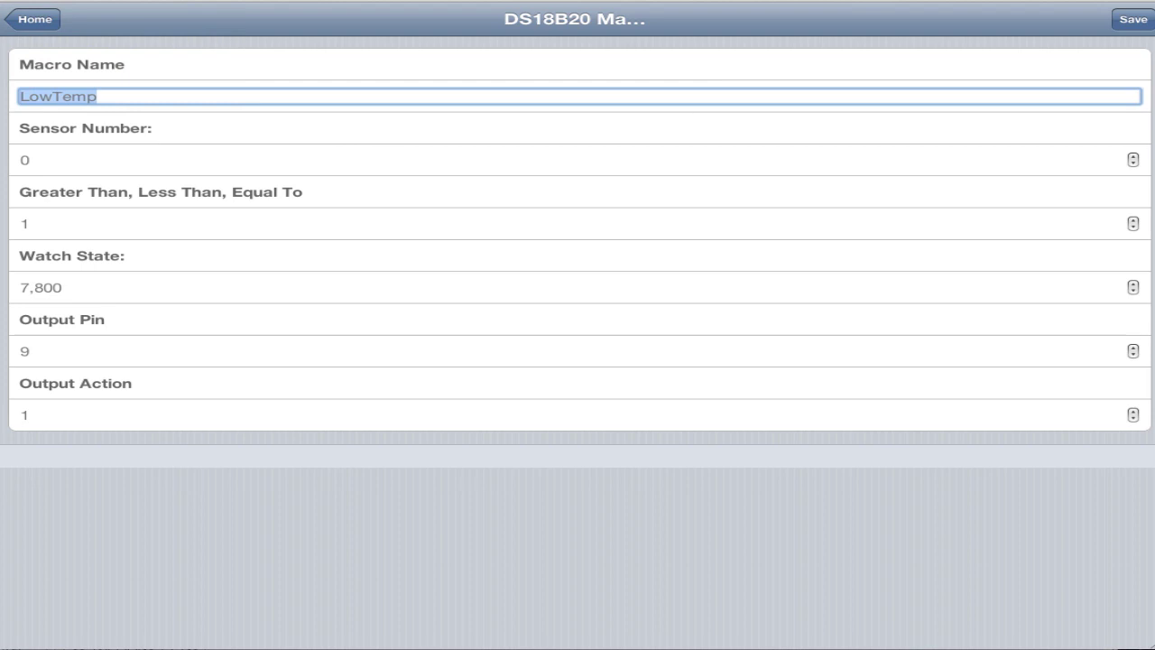
{"action": "type", "text": "HighTemp"}
{"action": "key", "text": "Tab"}
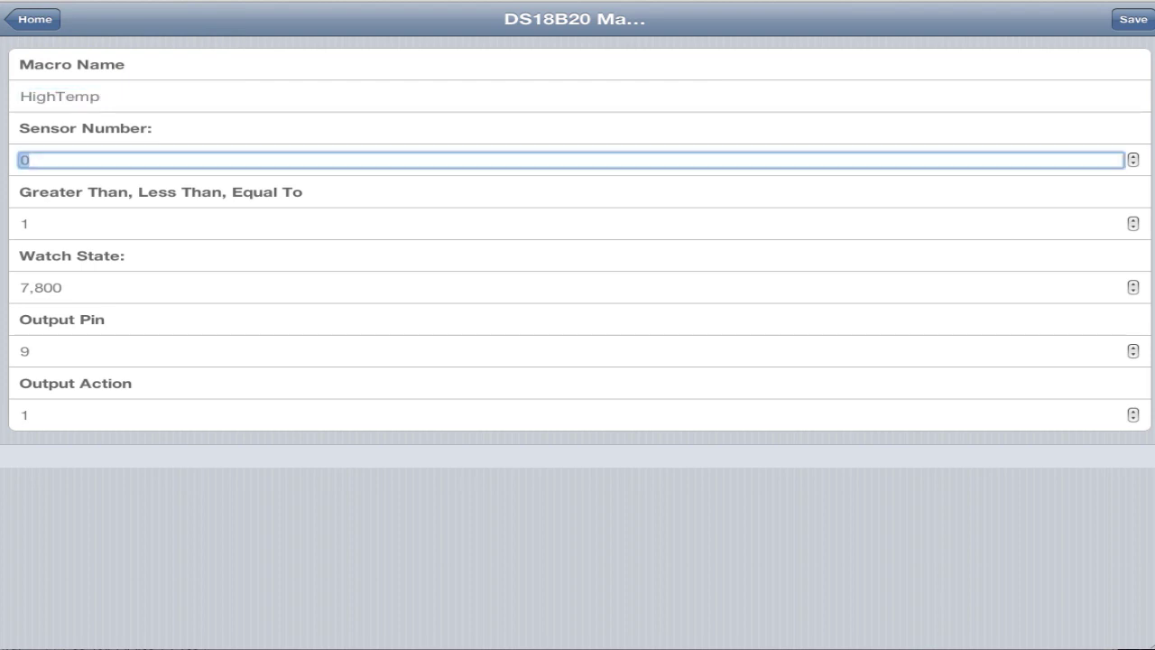
{"action": "key", "text": "Tab"}
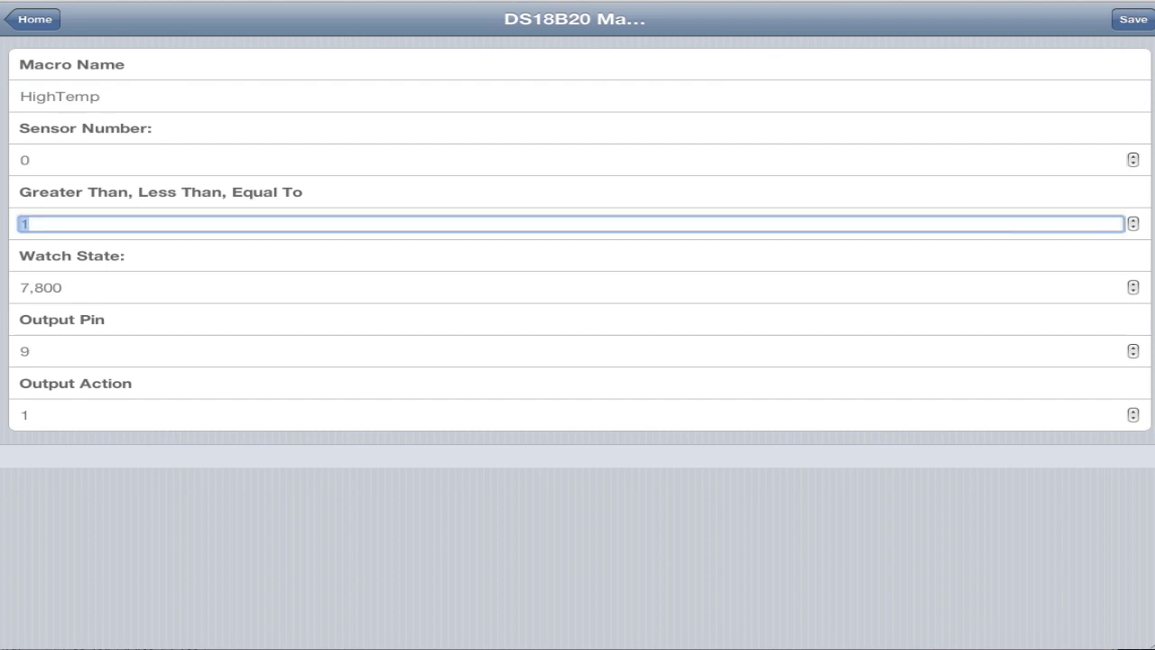
{"action": "type", "text": "2"}
{"action": "key", "text": "Tab"}
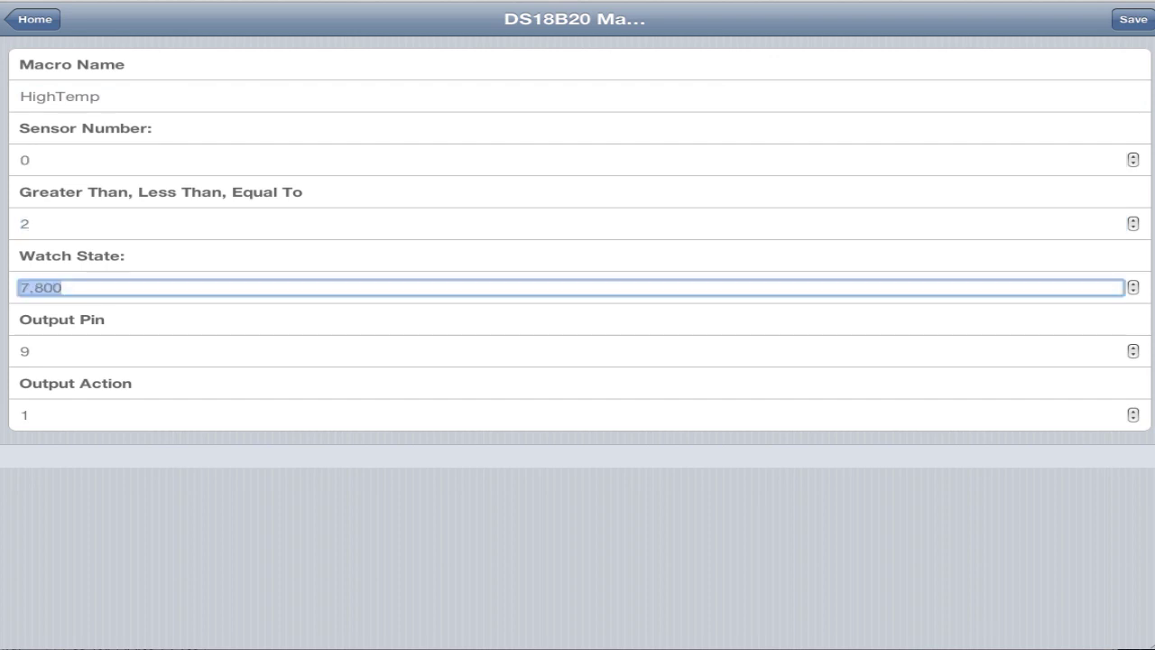
{"action": "type", "text": "8000"}
{"action": "key", "text": "Tab"}
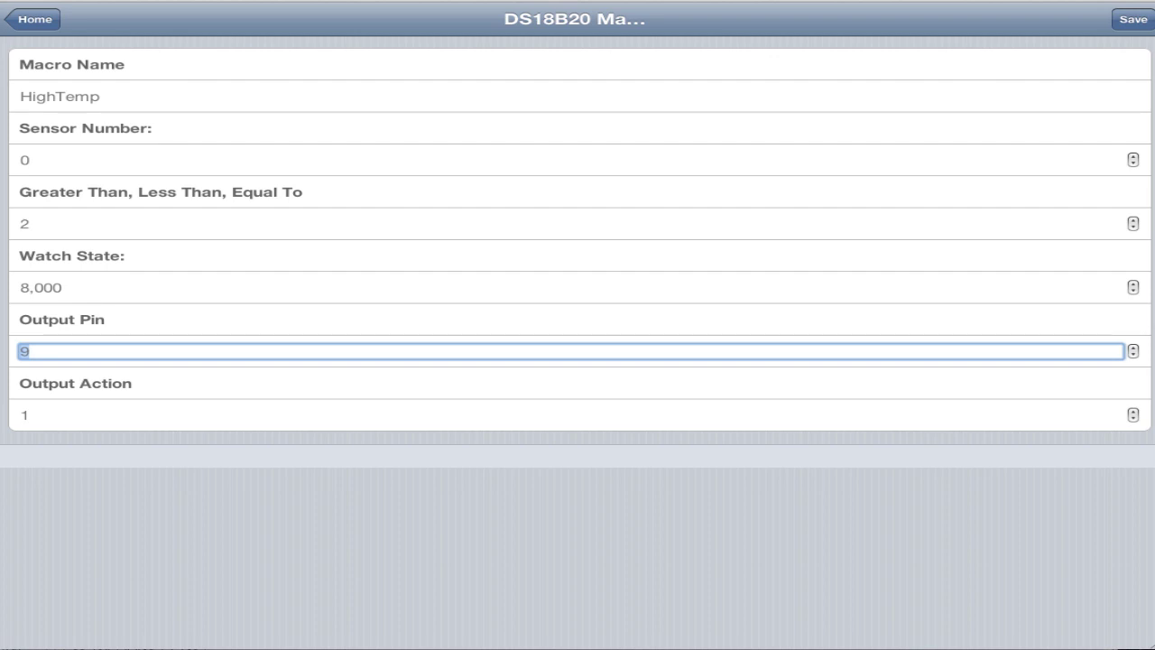
- Set output action 0, save HighTemp, and return to the main menu
{"action": "left_click", "coordinate": [569, 414]}
{"action": "type", "text": "0"}
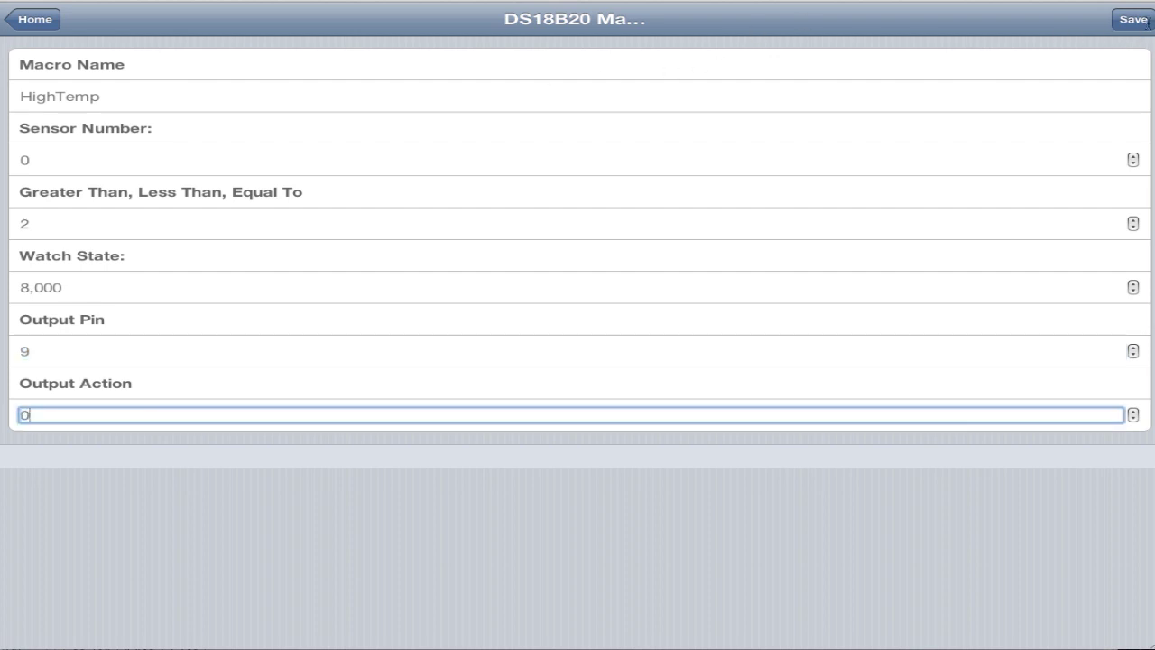
{"action": "left_click", "coordinate": [1134, 20]}
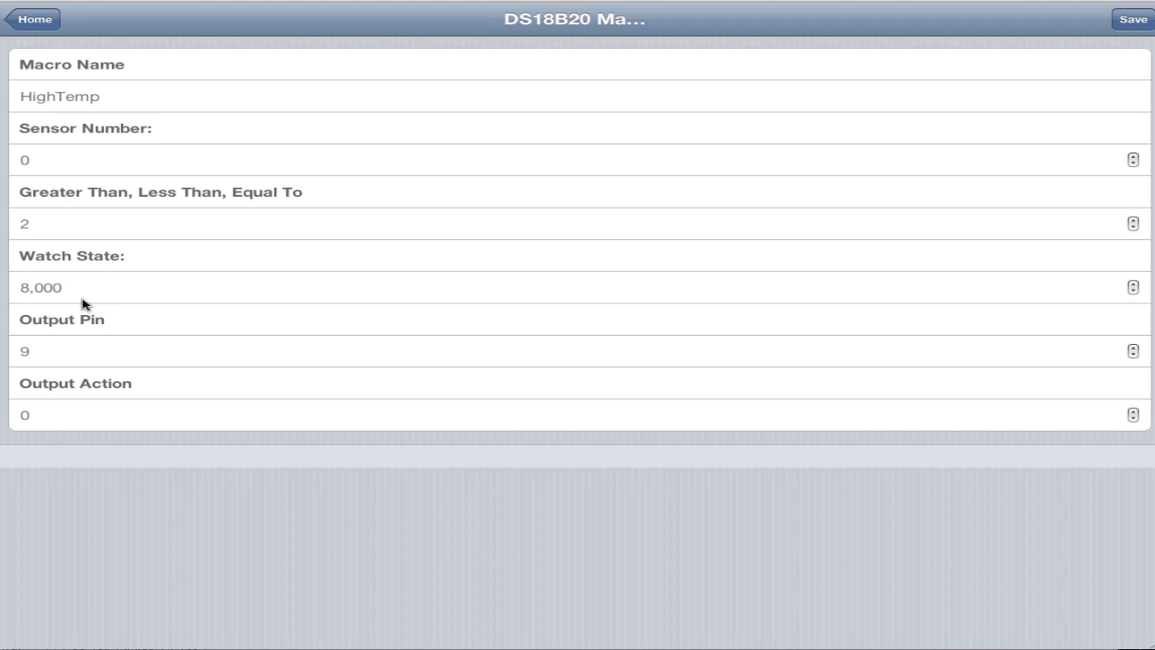
{"action": "left_click", "coordinate": [29, 30]}
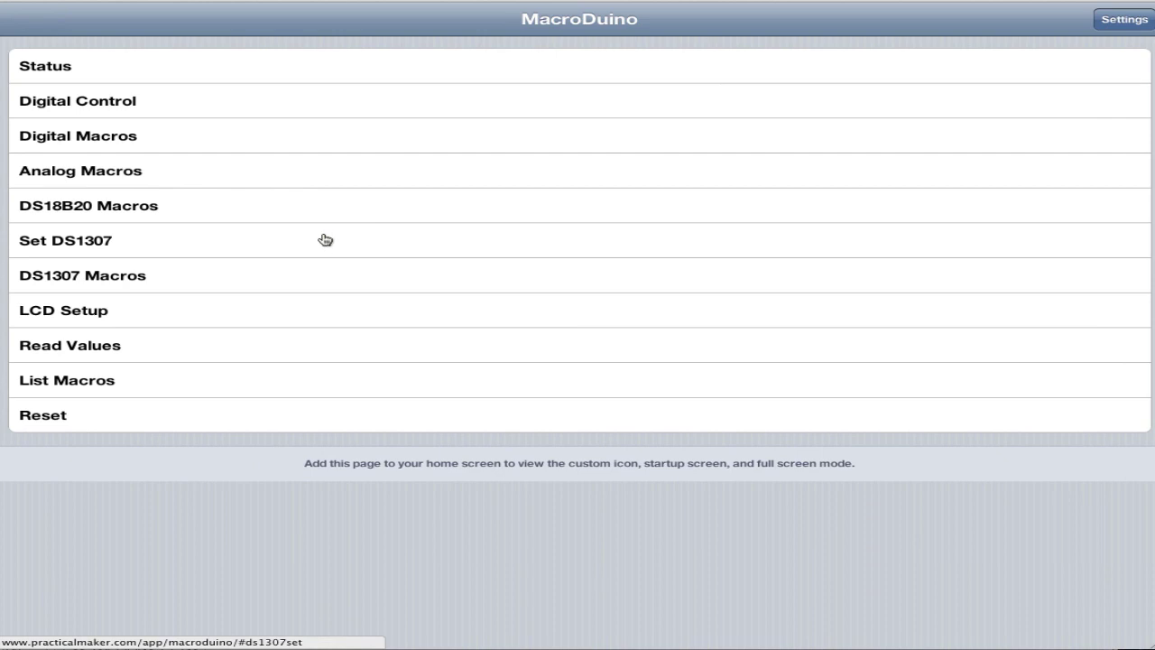
- In the Set DS1307 form, enter time 8:41:20 and day 28
{"action": "left_click", "coordinate": [65, 245]}
{"action": "left_click", "coordinate": [130, 97]}
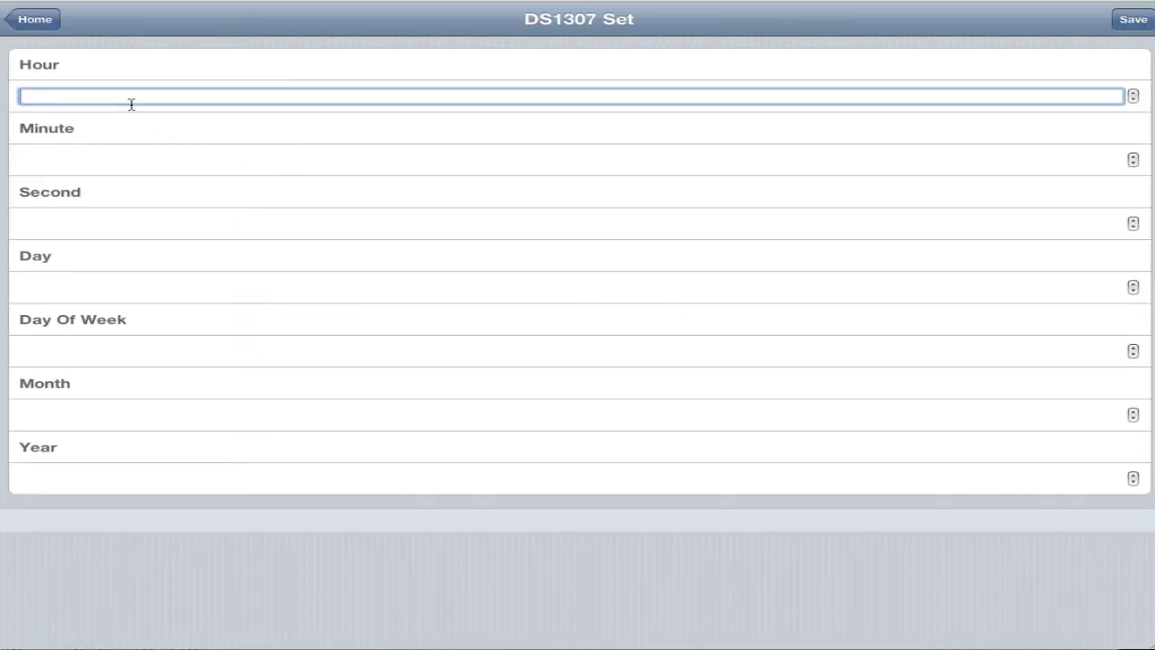
{"action": "left_click", "coordinate": [258, 538]}
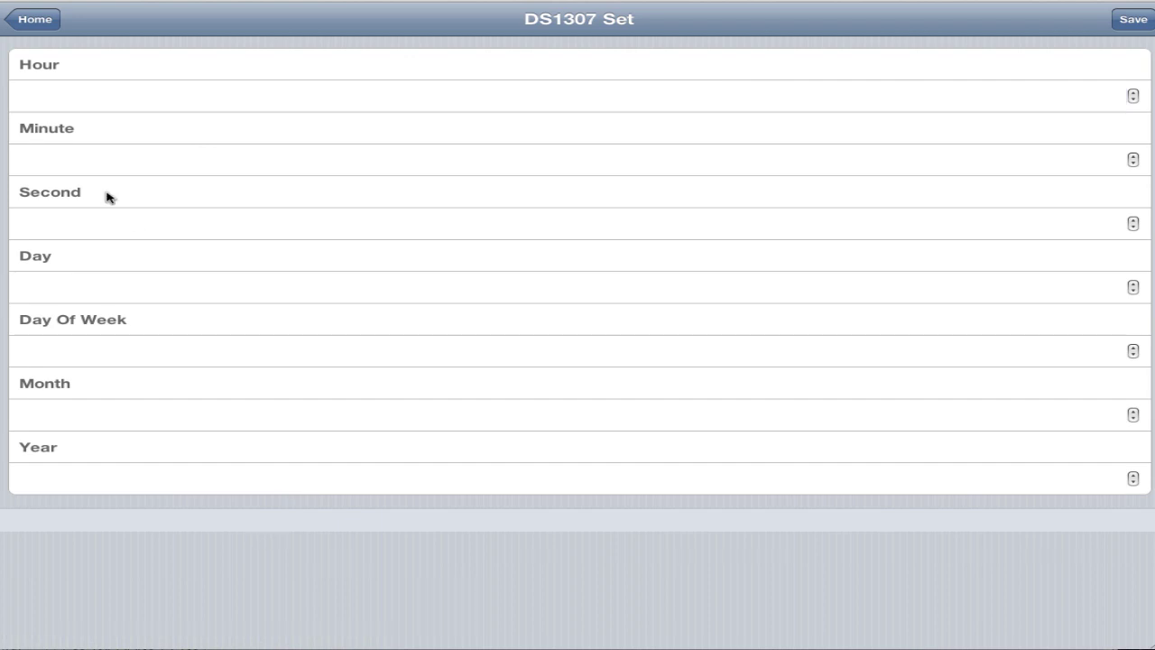
{"action": "left_click", "coordinate": [108, 96]}
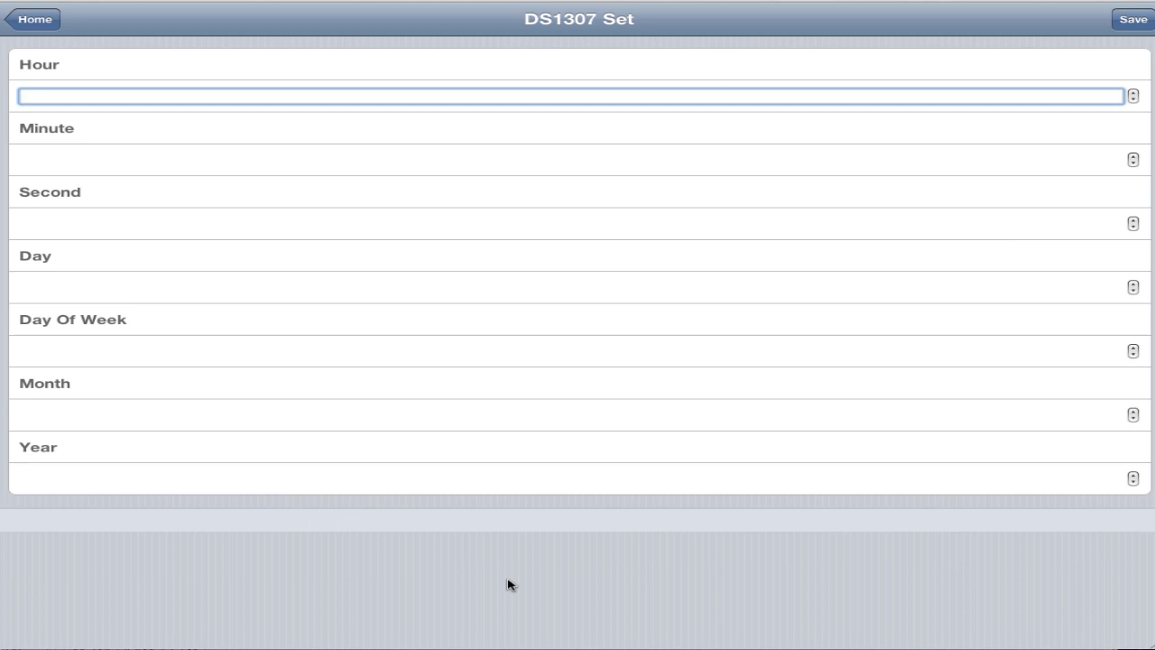
{"action": "type", "text": "8"}
{"action": "key", "text": "Tab"}
{"action": "type", "text": "41"}
{"action": "key", "text": "Tab"}
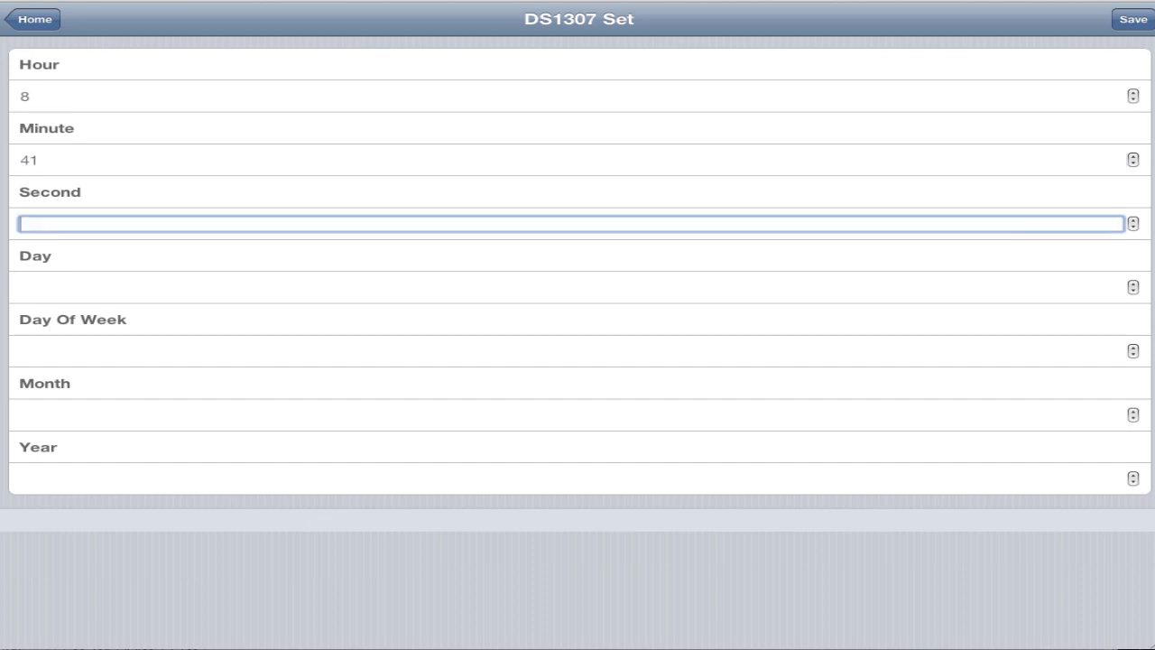
{"action": "type", "text": "20"}
{"action": "key", "text": "Tab"}
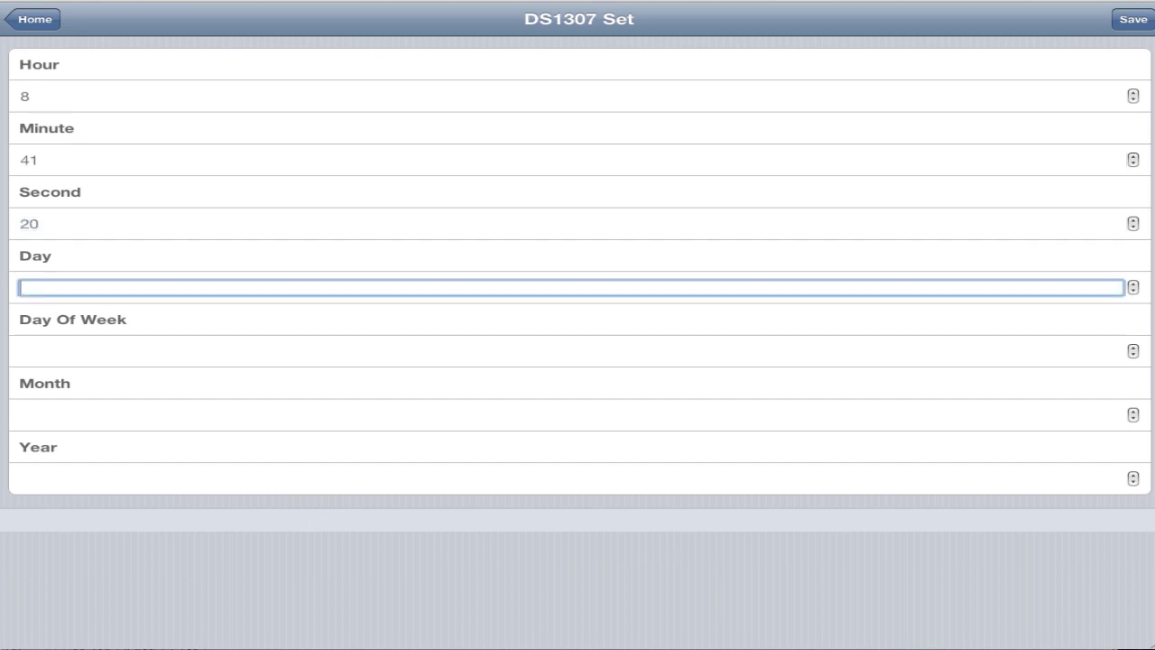
{"action": "type", "text": "28"}
- Enter day of week 2, month 6, year 11, save the clock, and go Home
{"action": "key", "text": "Tab"}
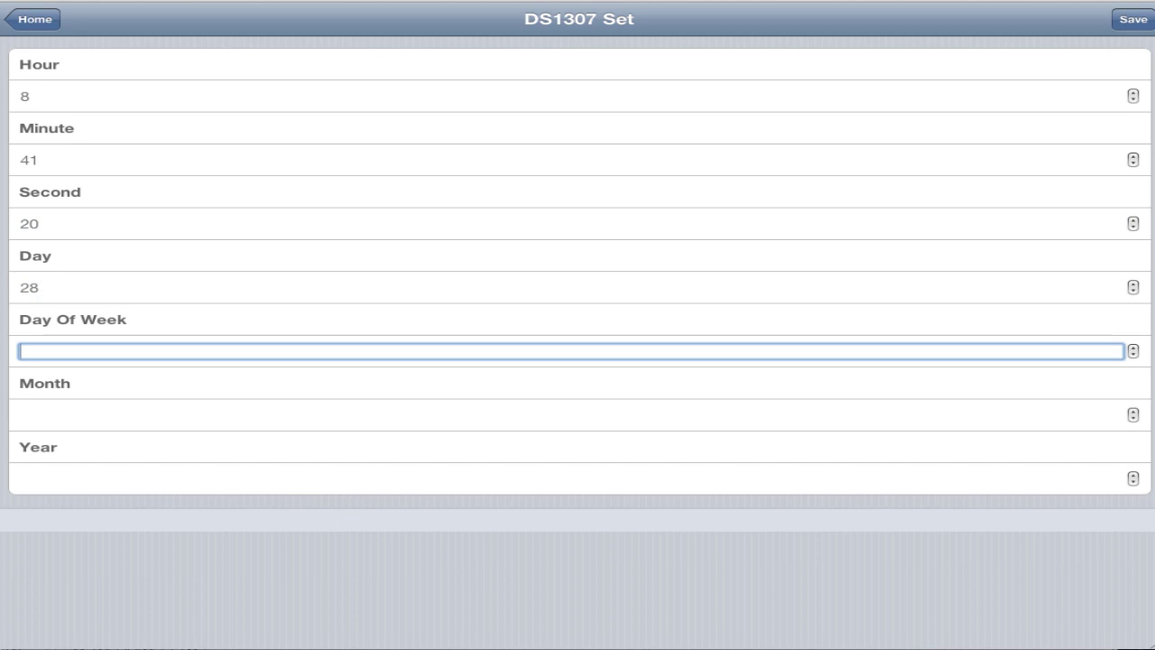
{"action": "type", "text": "3"}
{"action": "key", "text": "BackSpace"}
{"action": "type", "text": "2"}
{"action": "key", "text": "Tab"}
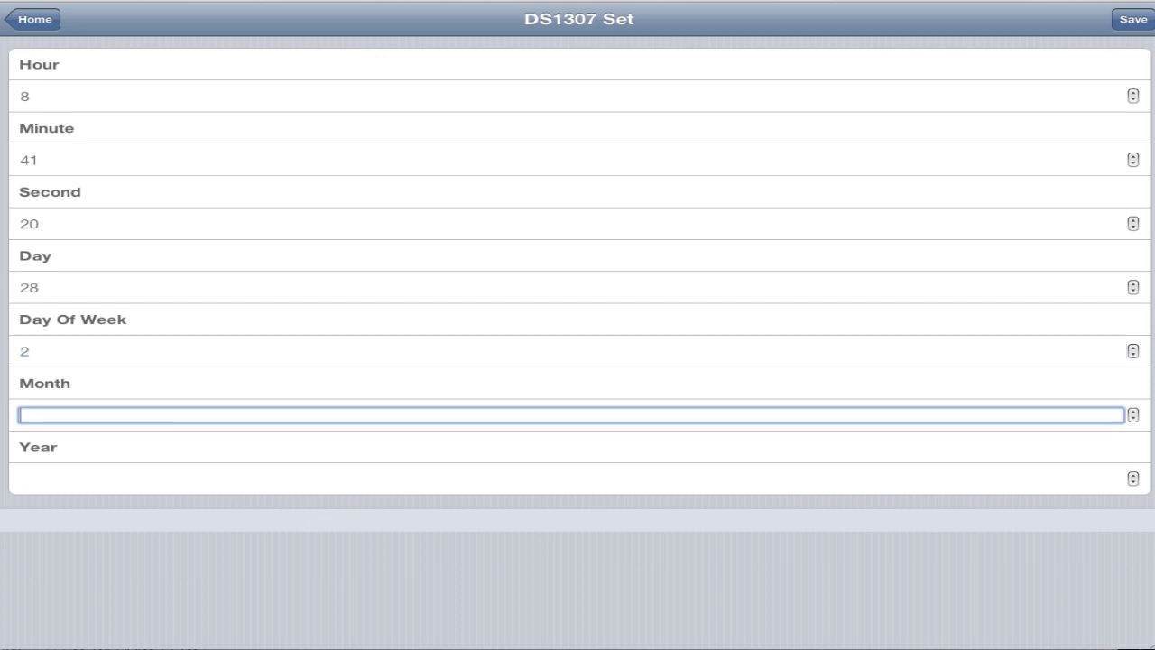
{"action": "type", "text": "6"}
{"action": "key", "text": "Tab"}
{"action": "type", "text": "11"}
{"action": "left_click", "coordinate": [727, 595]}
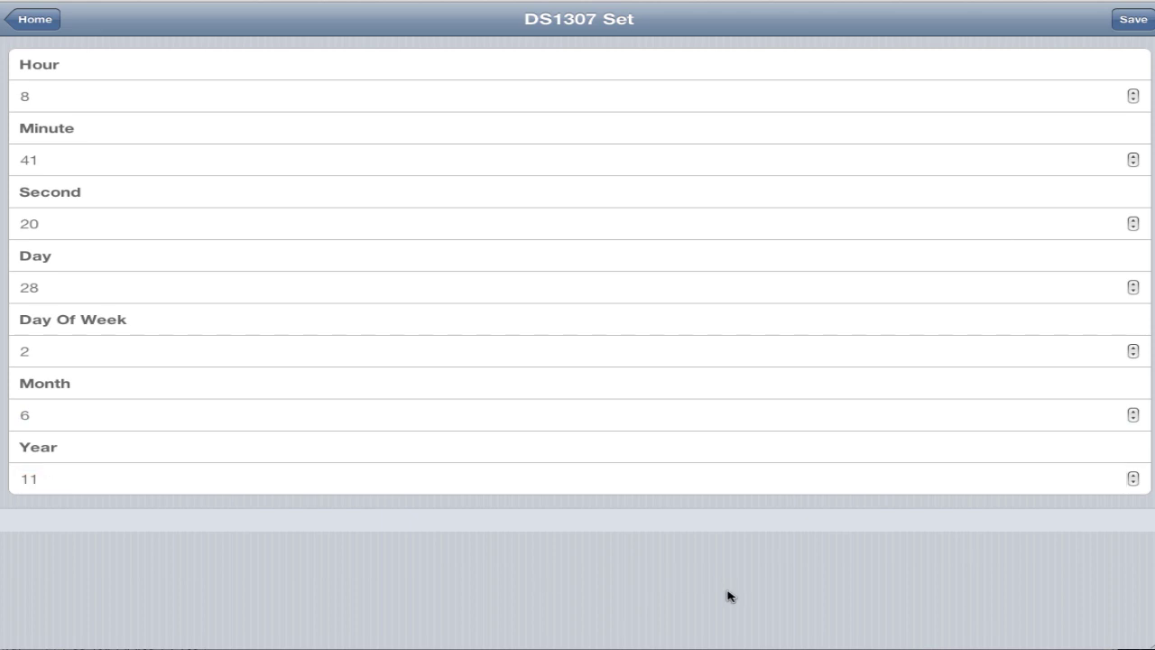
{"action": "left_click", "coordinate": [1128, 20]}
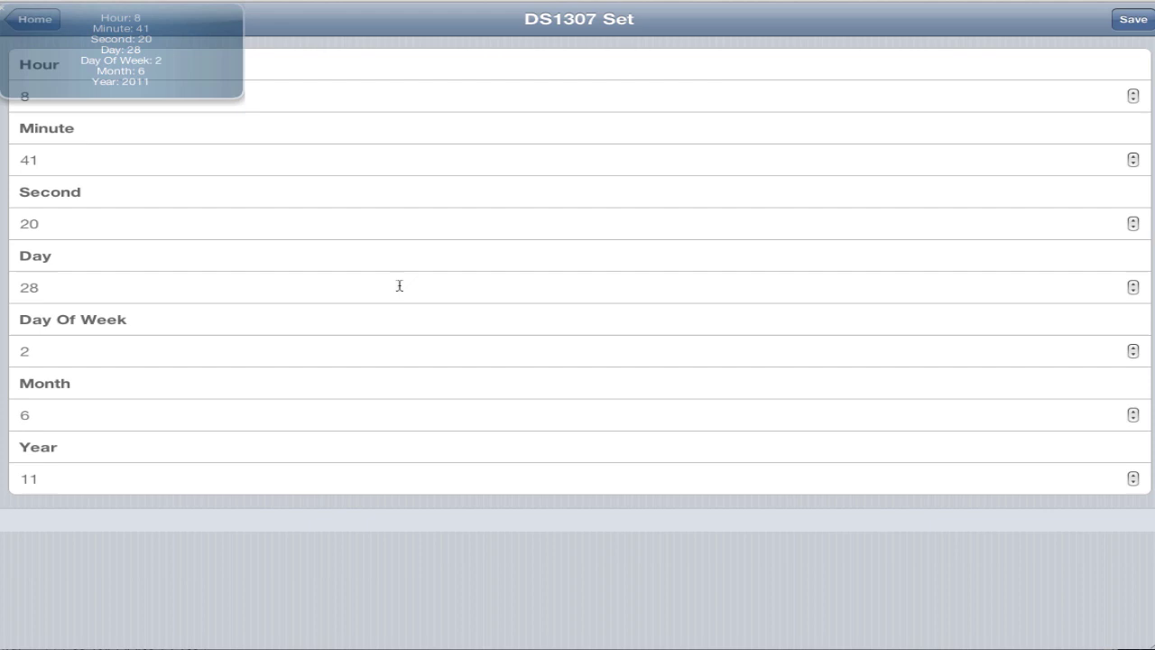
{"action": "left_click", "coordinate": [36, 22]}
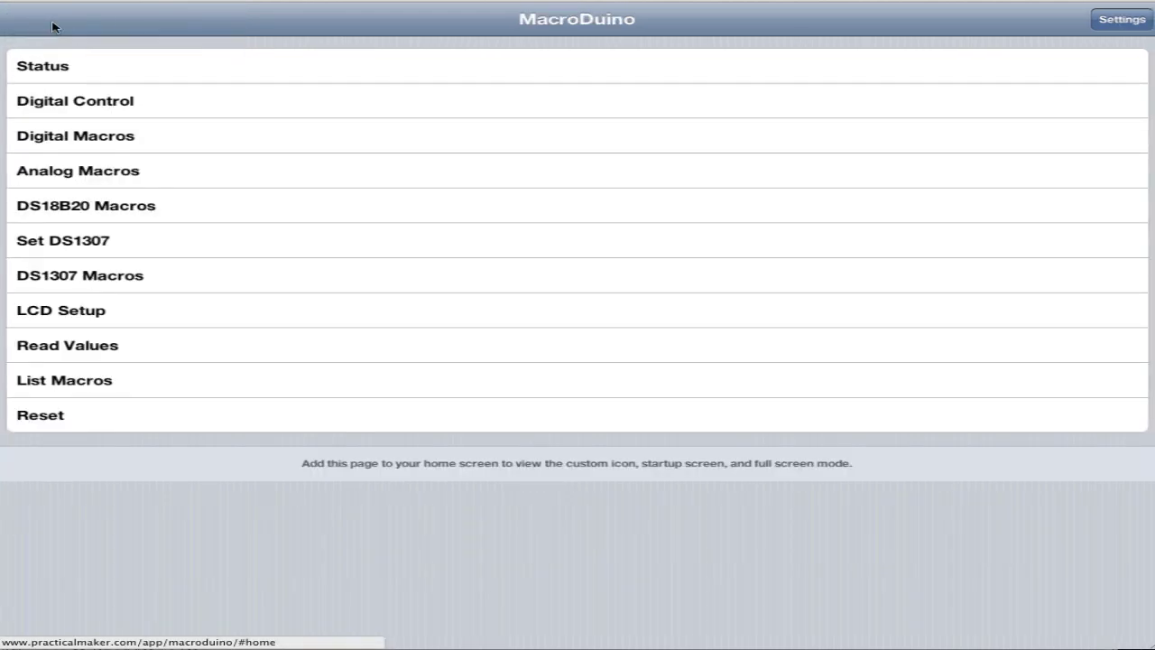
- Check in Settings that the current time now reads Monday, 8:41:13 6/28/2011
{"action": "left_click", "coordinate": [1111, 19]}
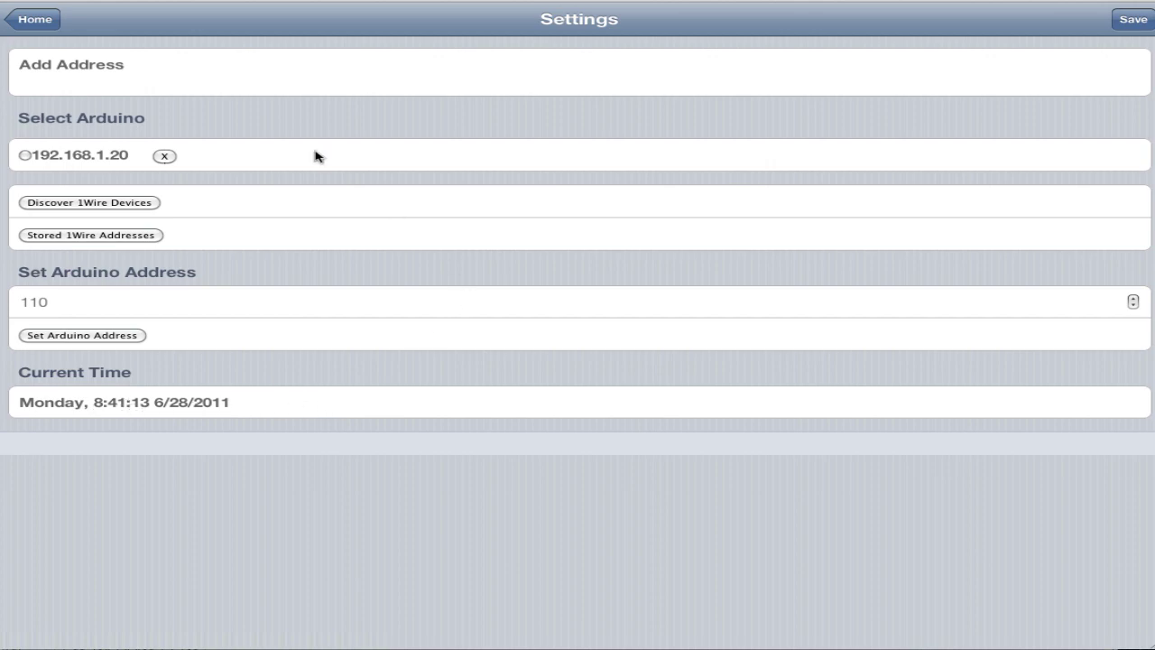
- Open the DS1307 Macros form and name the macro 'Lights'
{"action": "left_click", "coordinate": [34, 19]}
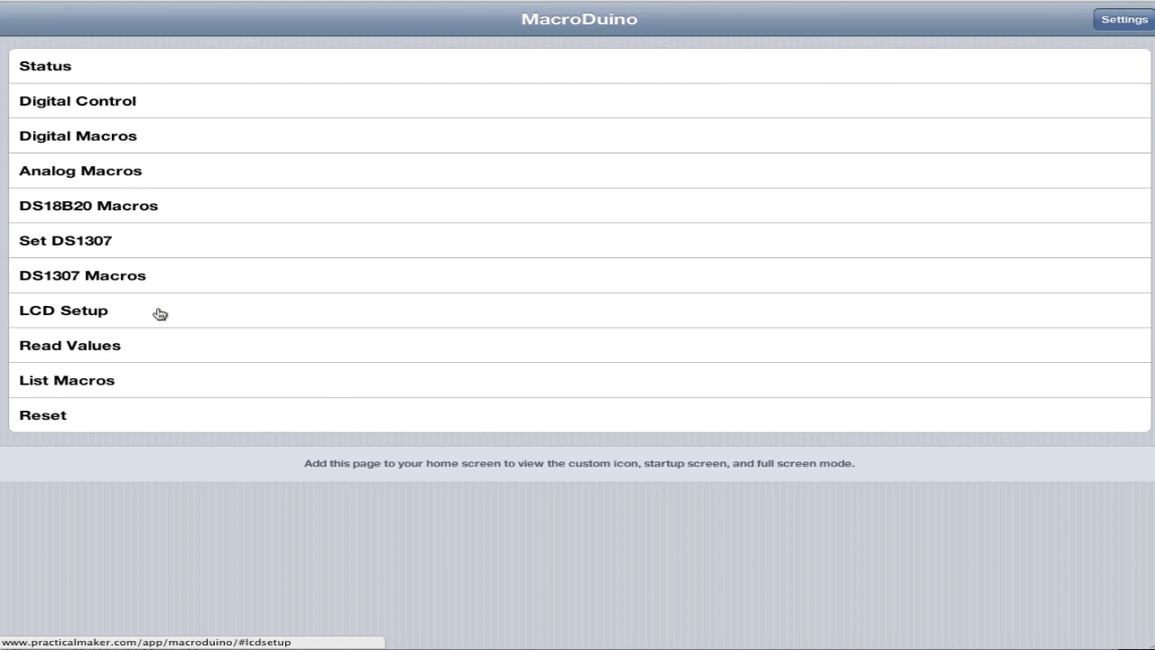
{"action": "left_click", "coordinate": [101, 277]}
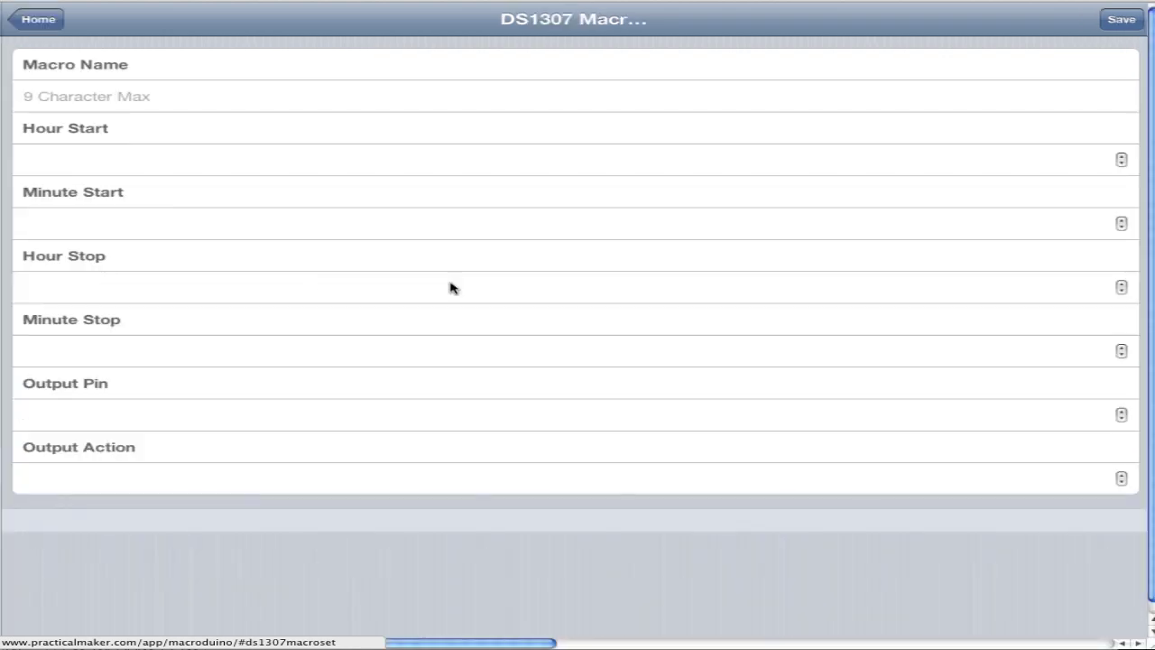
{"action": "left_click", "coordinate": [156, 93]}
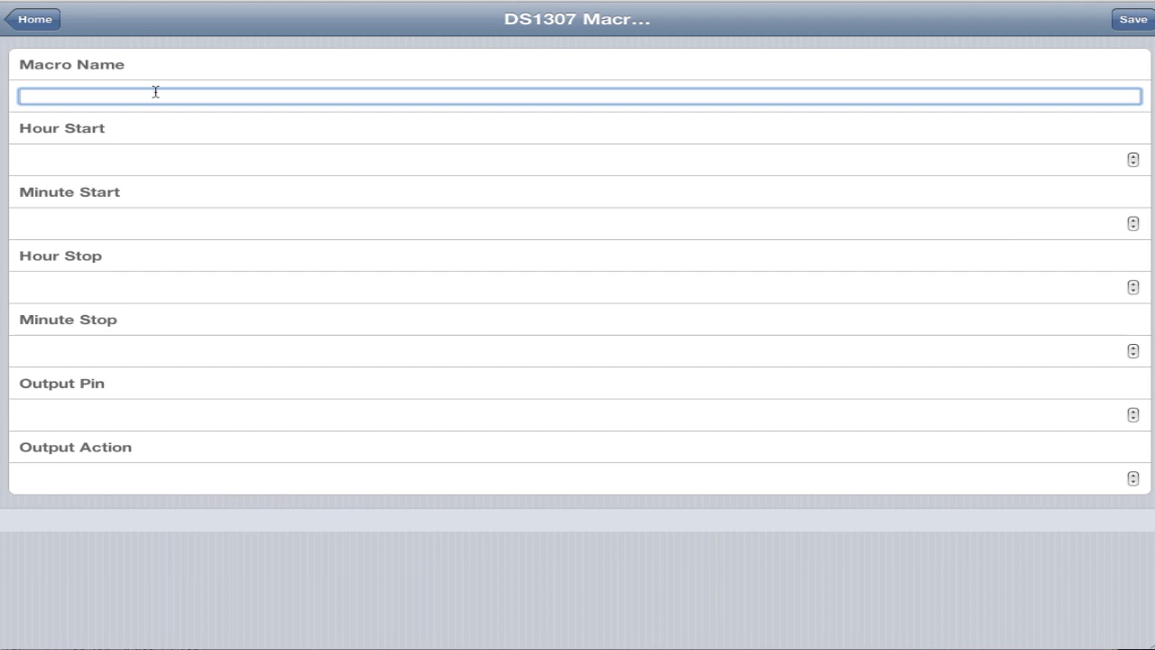
{"action": "type", "text": "Lights"}
- Set the start time to Hour 8, Minute 30, correcting the mistyped entries
{"action": "left_click", "coordinate": [21, 160]}
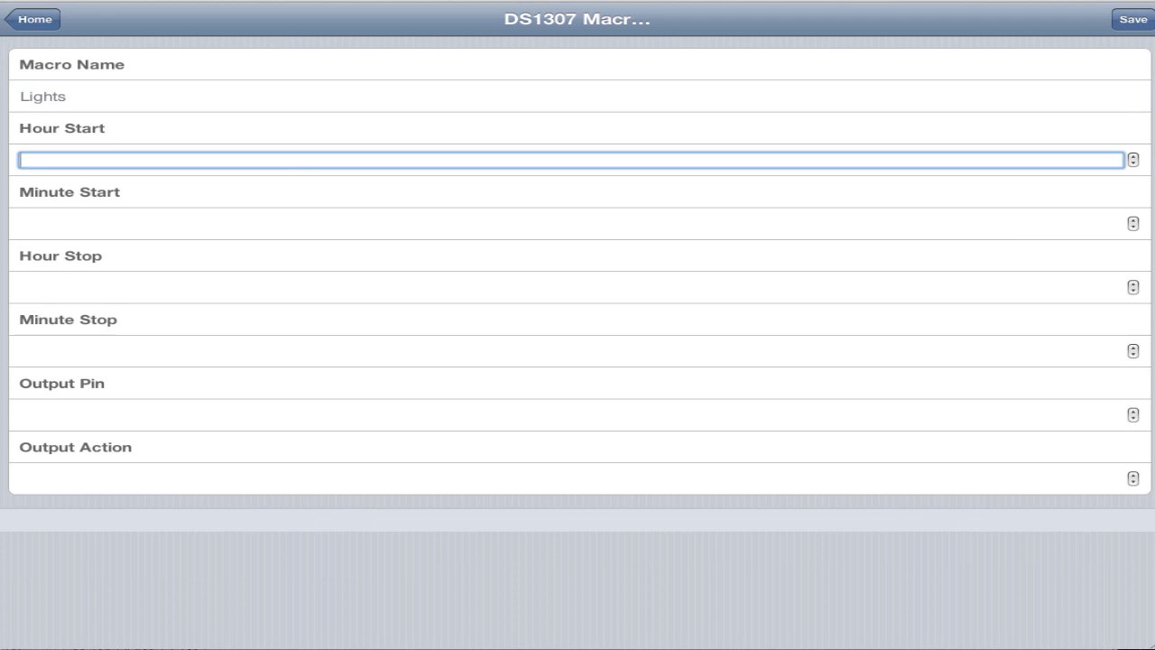
{"action": "type", "text": "830"}
{"action": "left_click", "coordinate": [21, 224]}
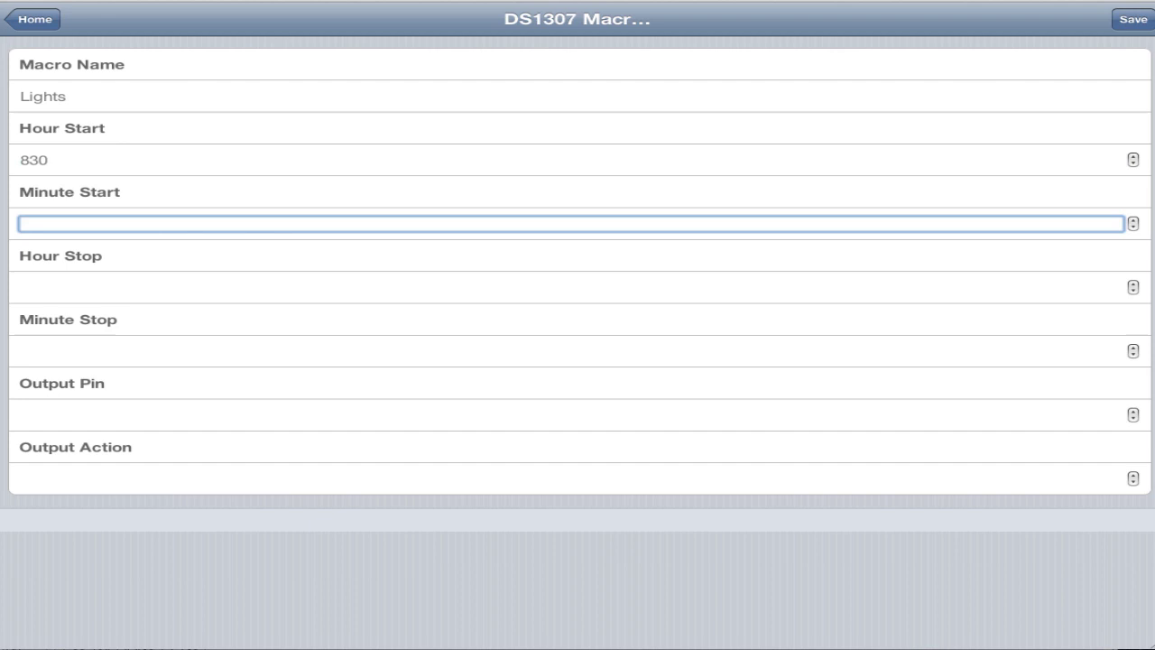
{"action": "type", "text": "1800"}
{"action": "left_click", "coordinate": [22, 287]}
{"action": "left_click", "coordinate": [21, 223]}
{"action": "type", "text": "3"}
{"action": "key", "text": "BackSpace"}
{"action": "type", "text": "30"}
{"action": "left_click", "coordinate": [22, 159]}
{"action": "type", "text": "8"}
{"action": "left_click", "coordinate": [21, 224]}
- Set stop time 18:45, output pin 9 and output action 1
{"action": "left_click", "coordinate": [22, 287]}
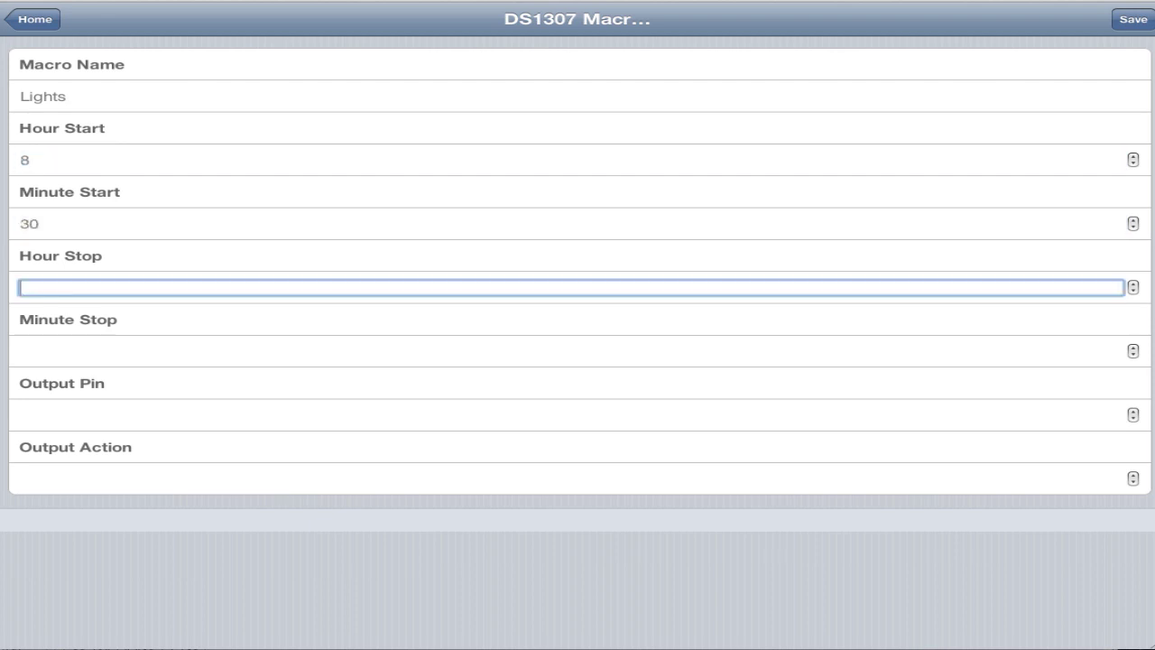
{"action": "type", "text": "18"}
{"action": "left_click", "coordinate": [22, 351]}
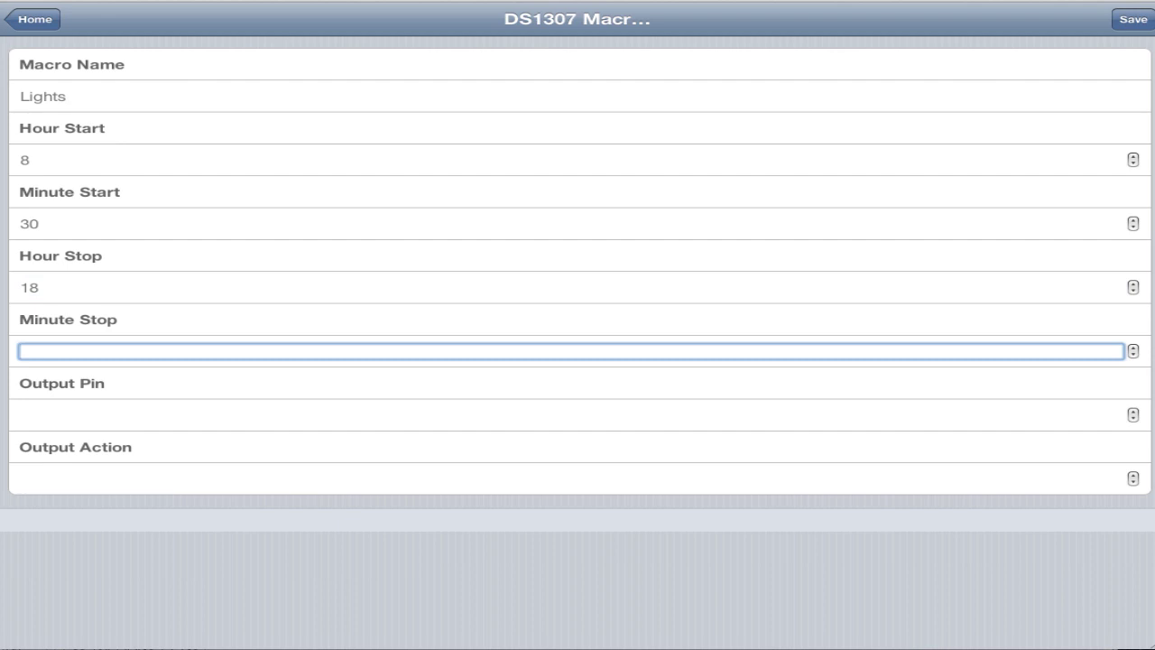
{"action": "type", "text": "45"}
{"action": "left_click", "coordinate": [21, 415]}
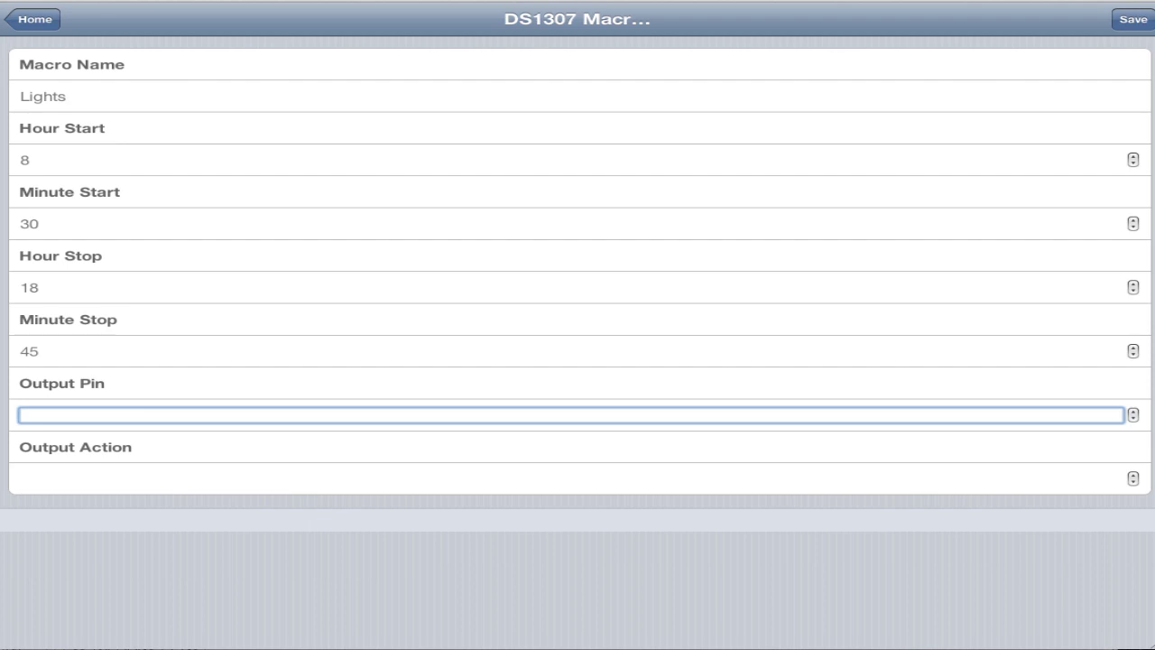
{"action": "type", "text": "9"}
{"action": "left_click", "coordinate": [22, 478]}
{"action": "type", "text": "1"}
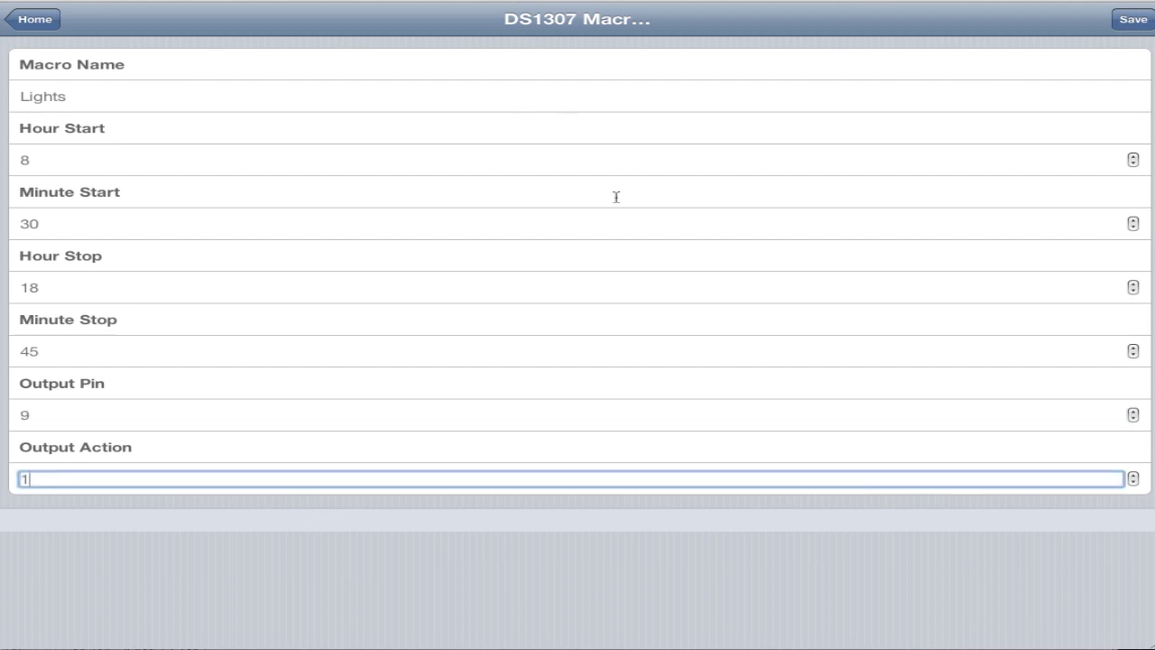
{"action": "left_click", "coordinate": [683, 526]}
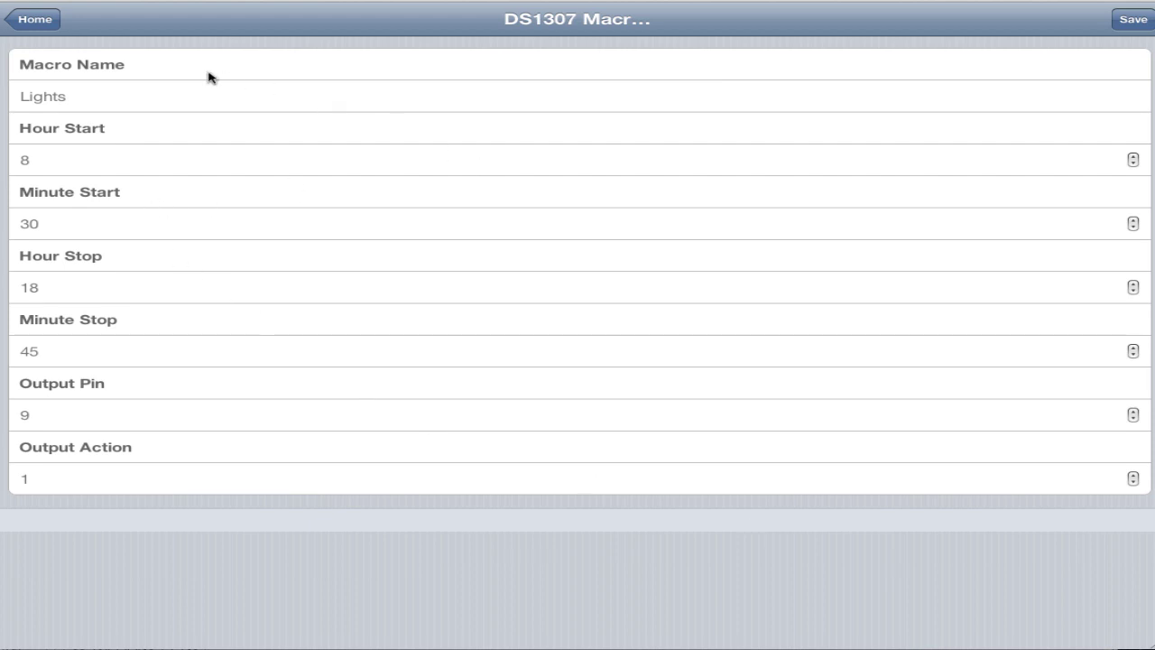
- Keep the macro name 'Lights' and save the 8:30–18:45 pin 9 timed macro to the board
{"action": "left_click", "coordinate": [106, 97]}
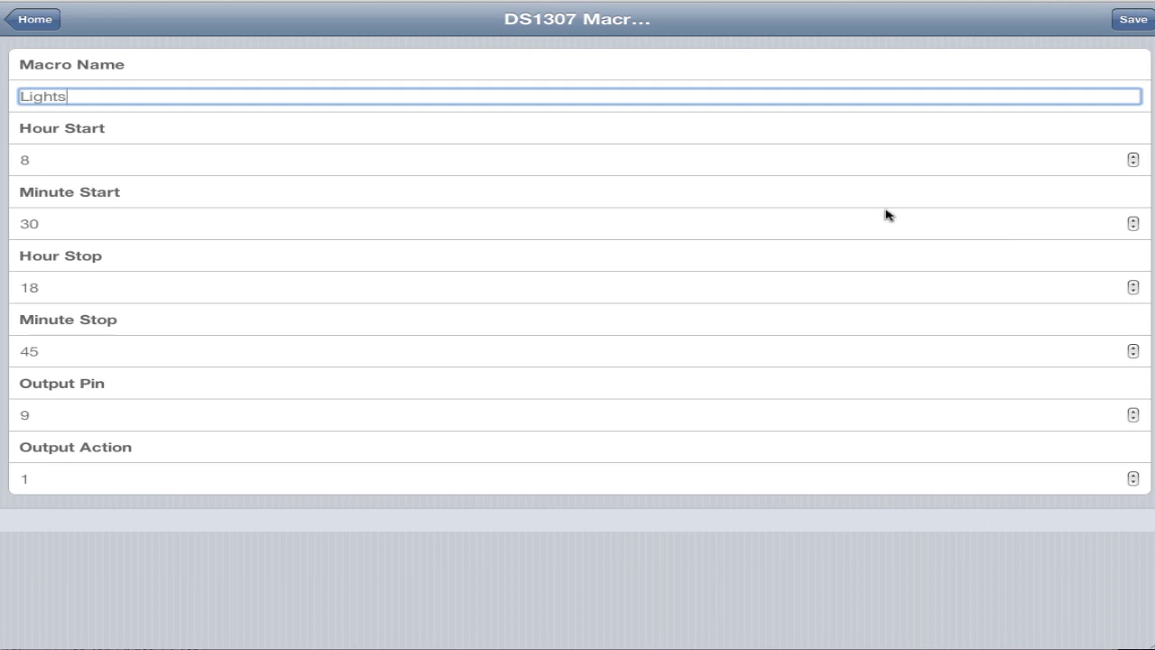
{"action": "left_click", "coordinate": [738, 551]}
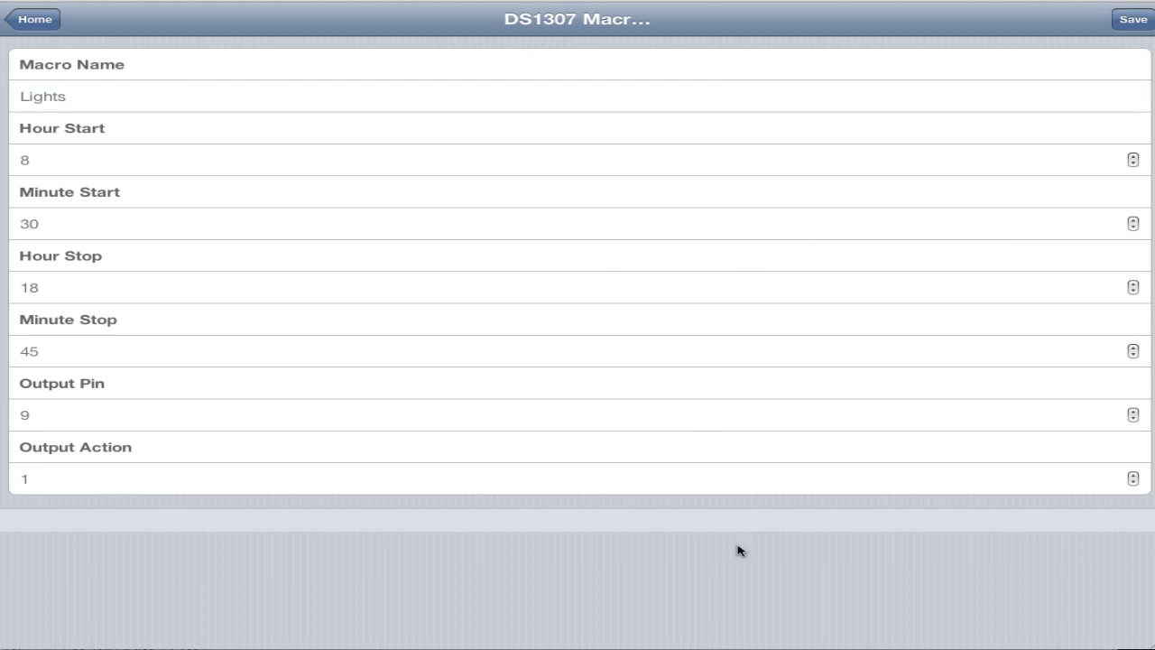
{"action": "left_click", "coordinate": [1128, 20]}
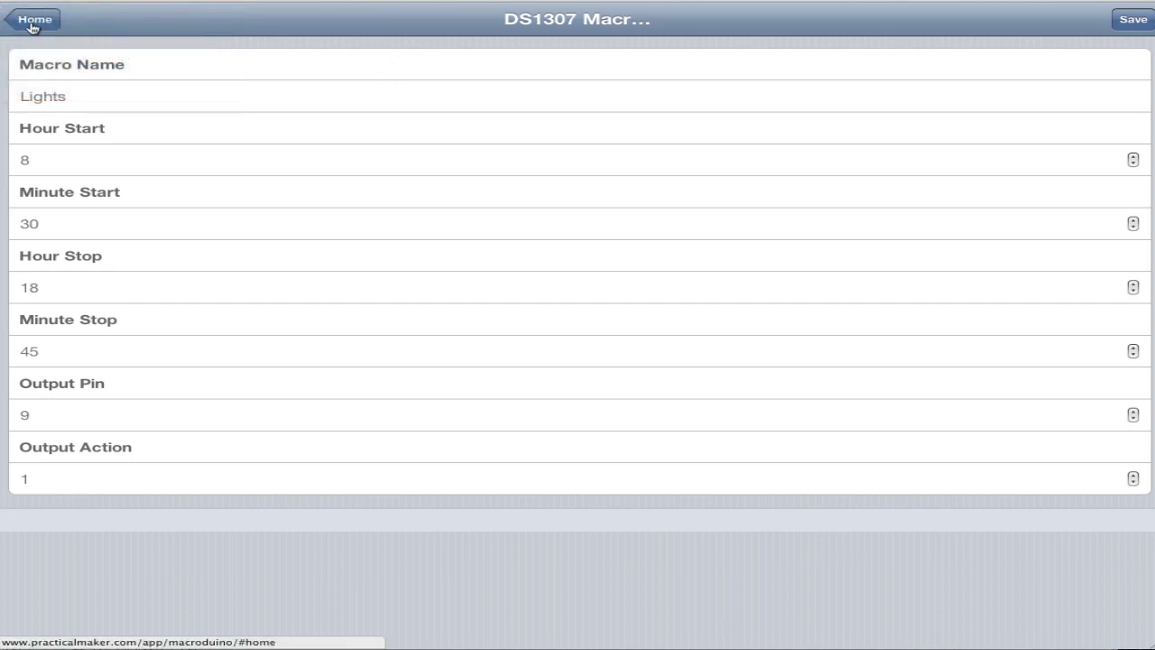
- On LCD Setup, turn Display Time On LCD on, leaving Display 12H Time off for 24-hour time
{"action": "left_click", "coordinate": [34, 21]}
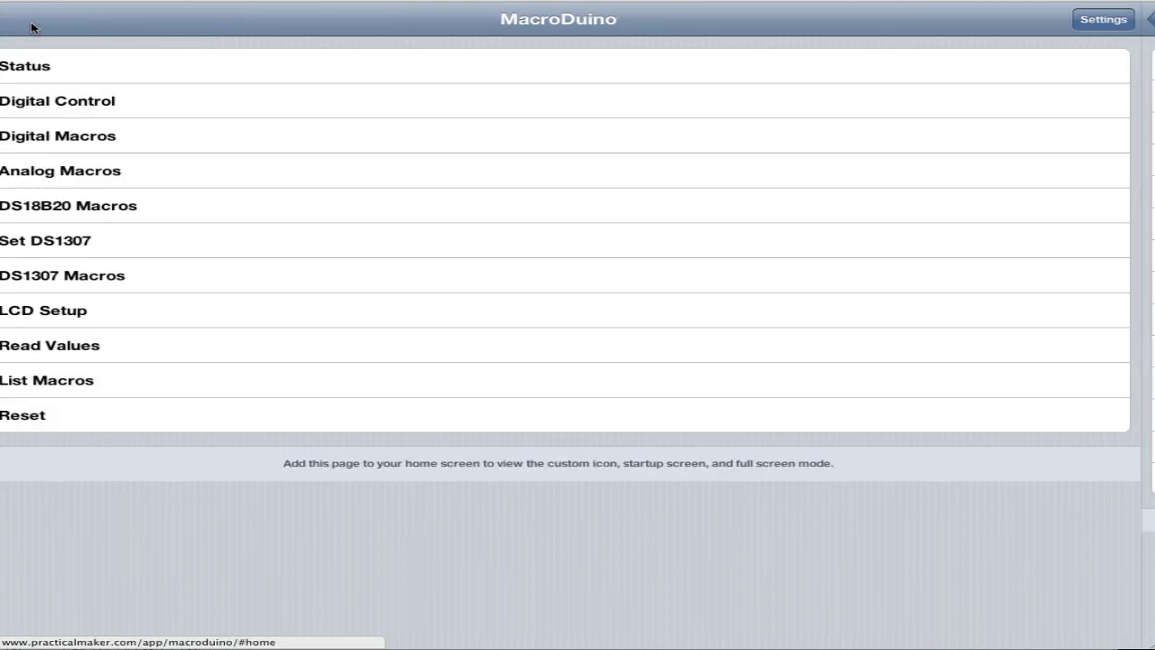
{"action": "left_click", "coordinate": [61, 317]}
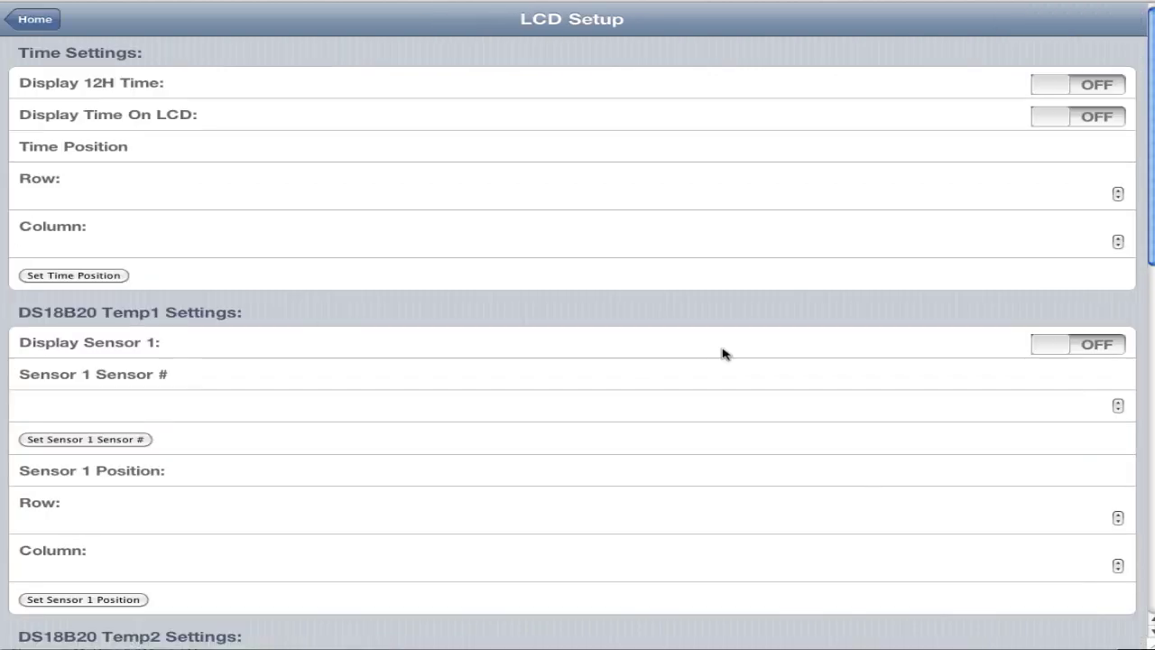
{"action": "scroll", "coordinate": [721, 353], "scroll_direction": "down", "scroll_amount": 3}
{"action": "scroll", "coordinate": [722, 354], "scroll_direction": "down", "scroll_amount": 9}
{"action": "scroll", "coordinate": [722, 354], "scroll_direction": "up", "scroll_amount": 12}
{"action": "scroll", "coordinate": [147, 154], "scroll_direction": "down", "scroll_amount": 10}
{"action": "scroll", "coordinate": [147, 155], "scroll_direction": "up", "scroll_amount": 10}
{"action": "left_click", "coordinate": [1076, 120]}
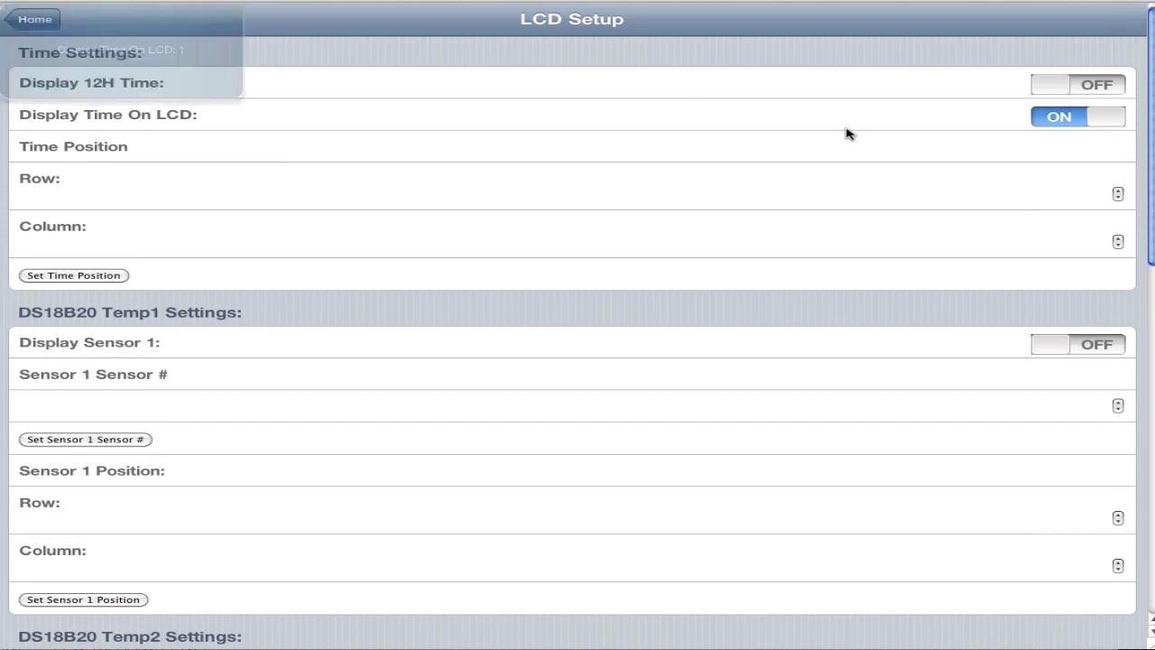
{"action": "left_click", "coordinate": [1065, 91]}
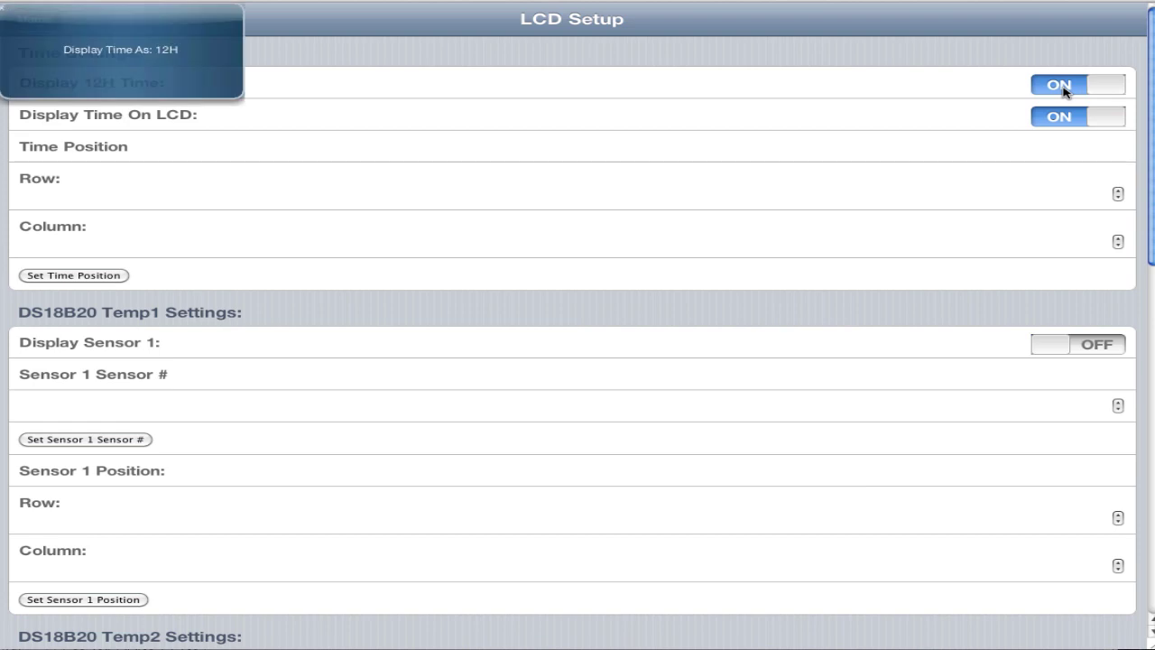
{"action": "left_click", "coordinate": [1063, 90]}
- Set the LCD time position to row 0, then correct the column from 12 to 0
{"action": "left_click", "coordinate": [82, 192]}
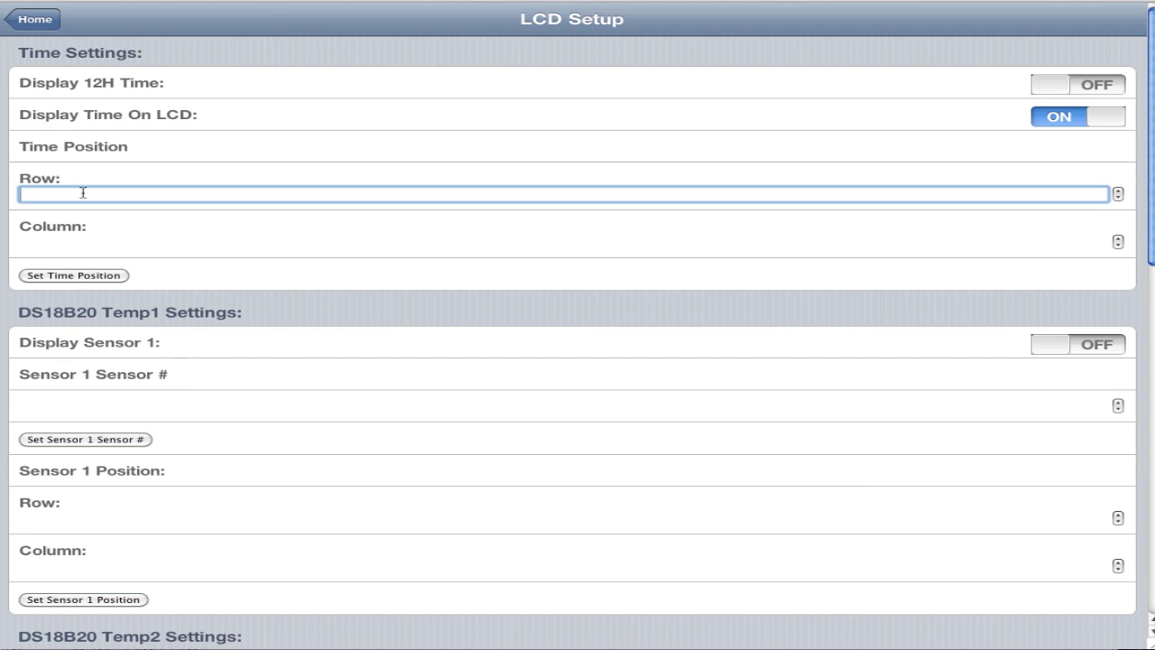
{"action": "type", "text": "0"}
{"action": "key", "text": "Tab"}
{"action": "type", "text": "12"}
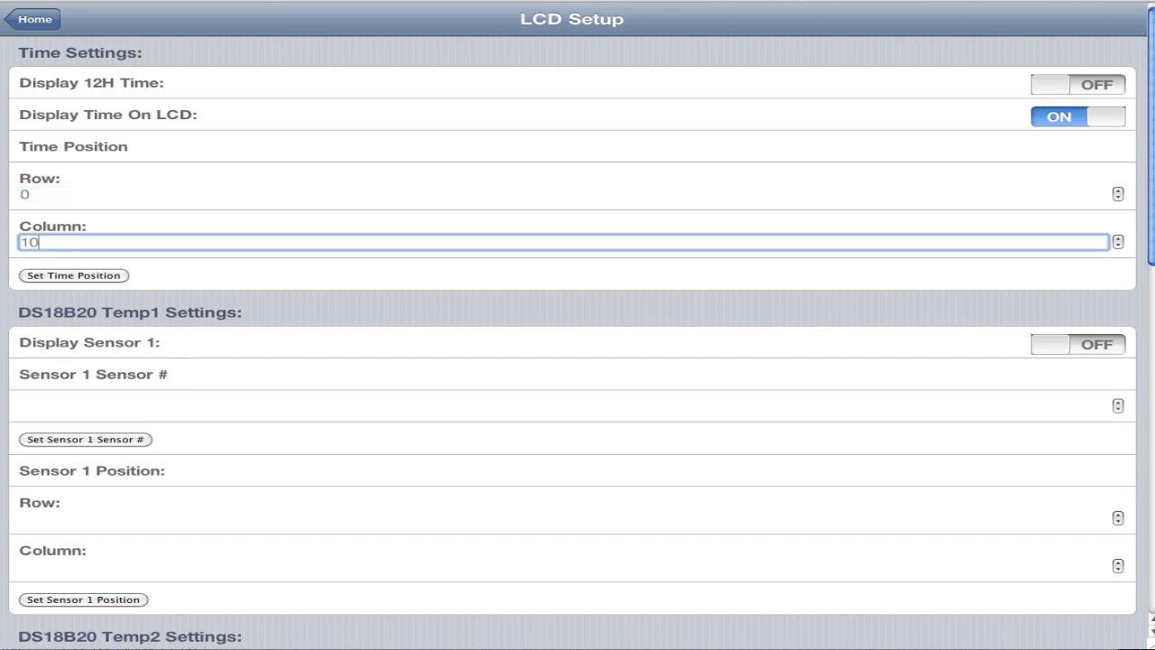
{"action": "left_click", "coordinate": [32, 278]}
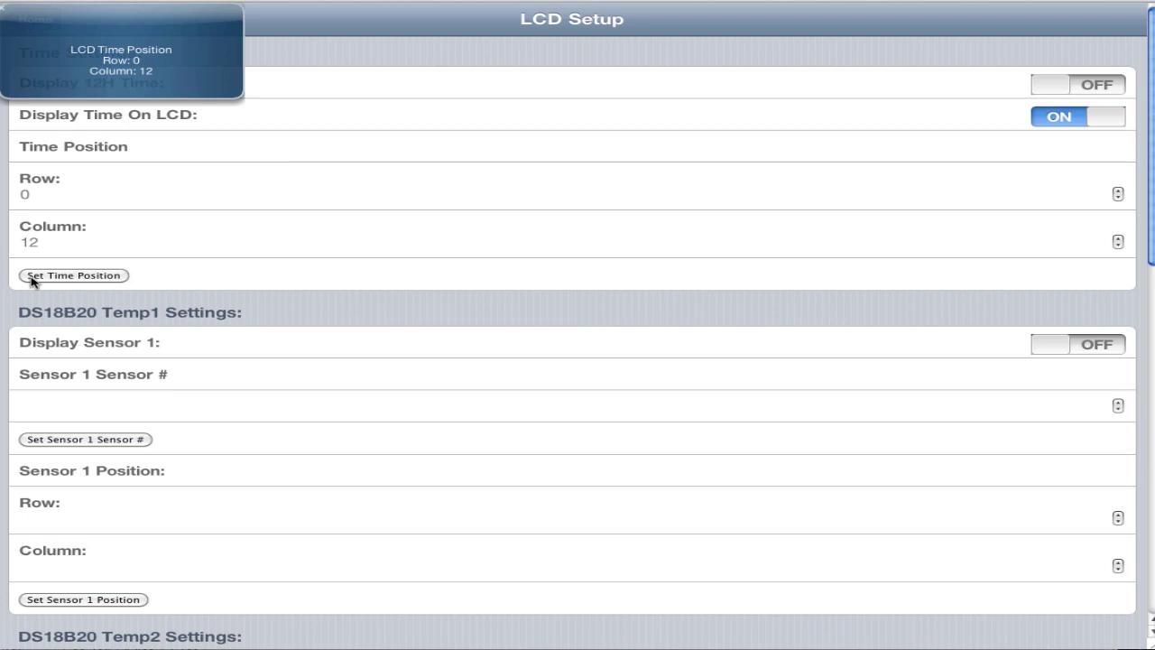
{"action": "left_click", "coordinate": [59, 242]}
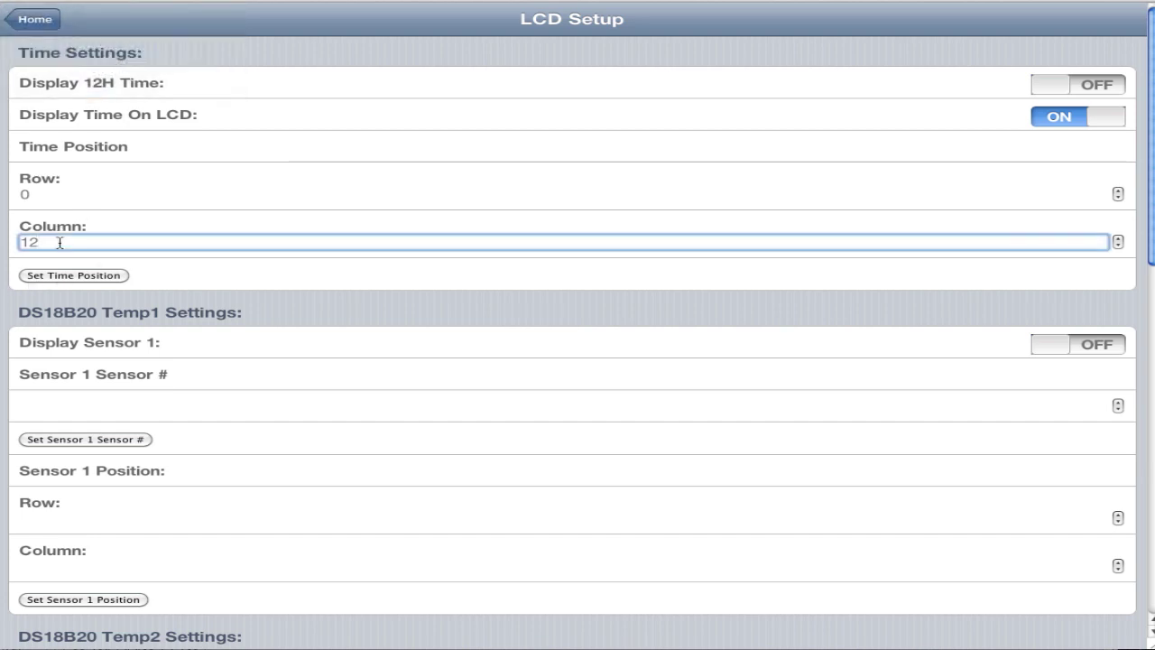
{"action": "key", "text": "BackSpace"}
{"action": "key", "text": "BackSpace"}
{"action": "type", "text": "0"}
{"action": "left_click", "coordinate": [94, 275]}
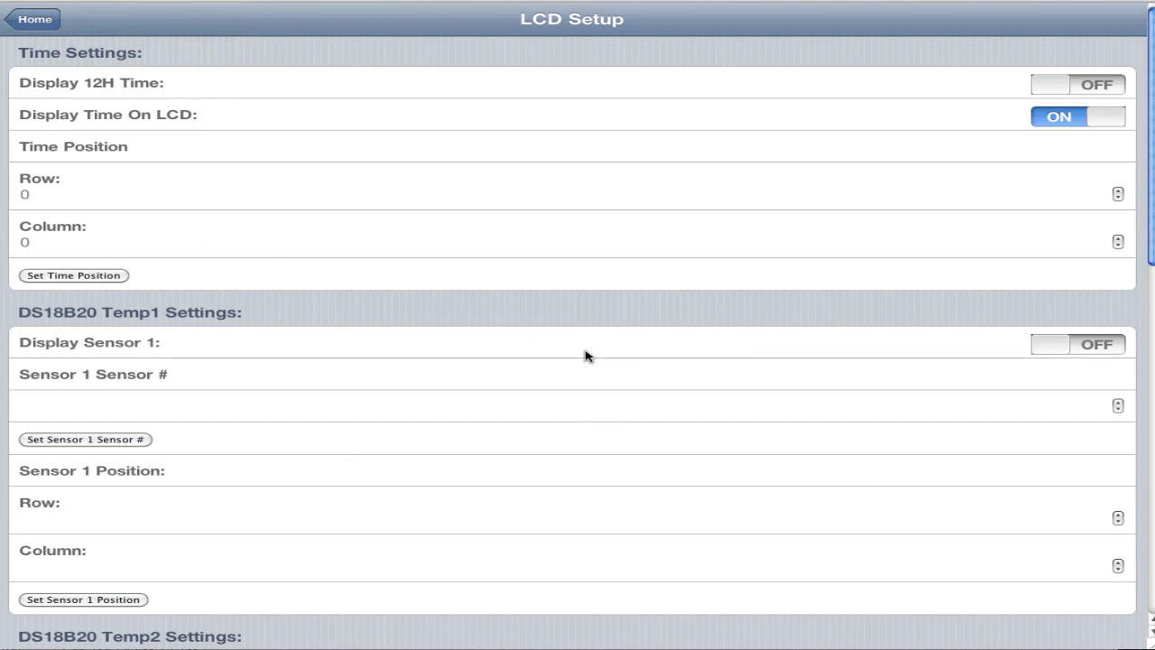
- Enable display of DS18B20 temperature sensor 1 and set its sensor number to 1
{"action": "scroll", "coordinate": [585, 354], "scroll_direction": "down", "scroll_amount": 2}
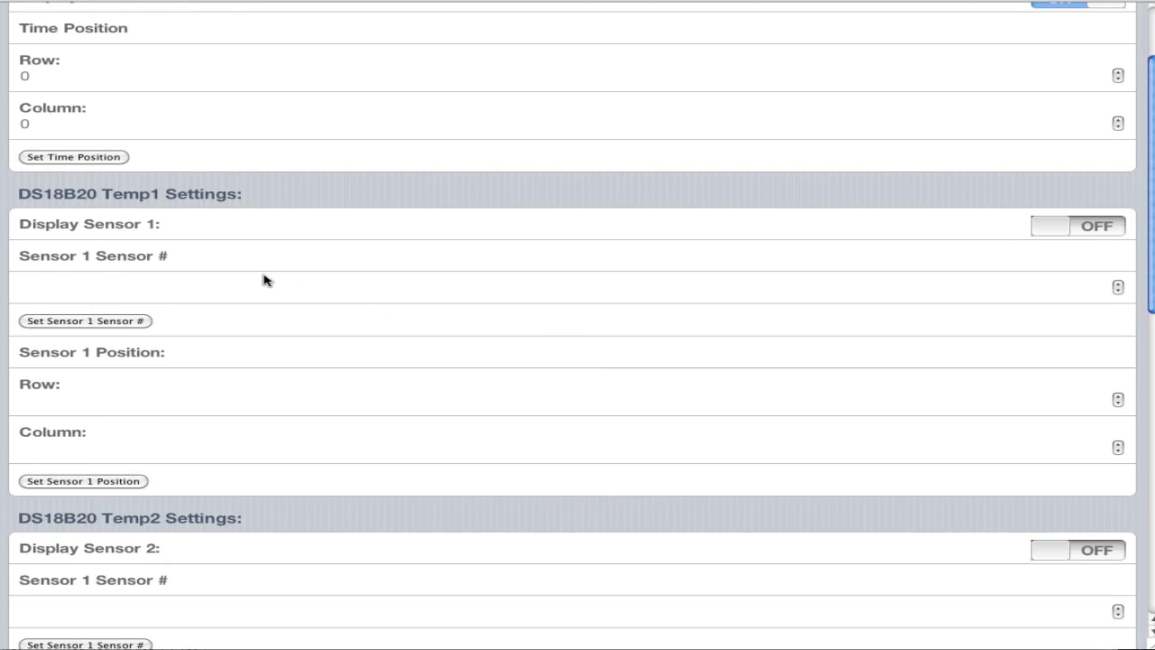
{"action": "scroll", "coordinate": [265, 279], "scroll_direction": "down", "scroll_amount": 8}
{"action": "scroll", "coordinate": [265, 280], "scroll_direction": "up", "scroll_amount": 8}
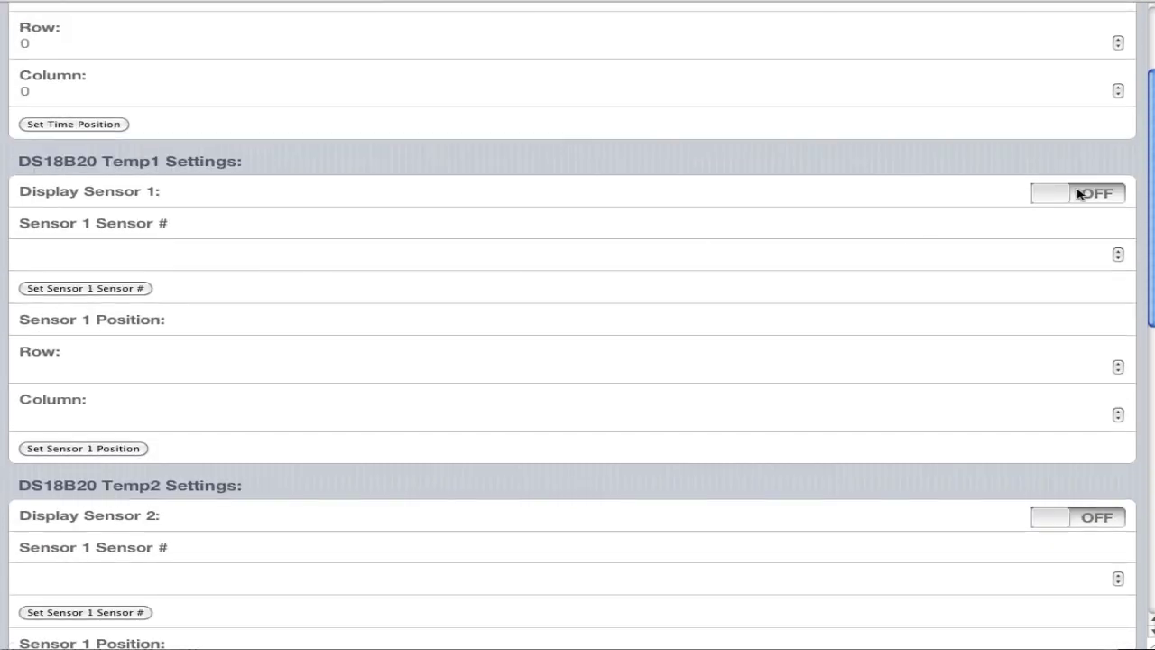
{"action": "left_click", "coordinate": [1079, 194]}
{"action": "left_click", "coordinate": [89, 252]}
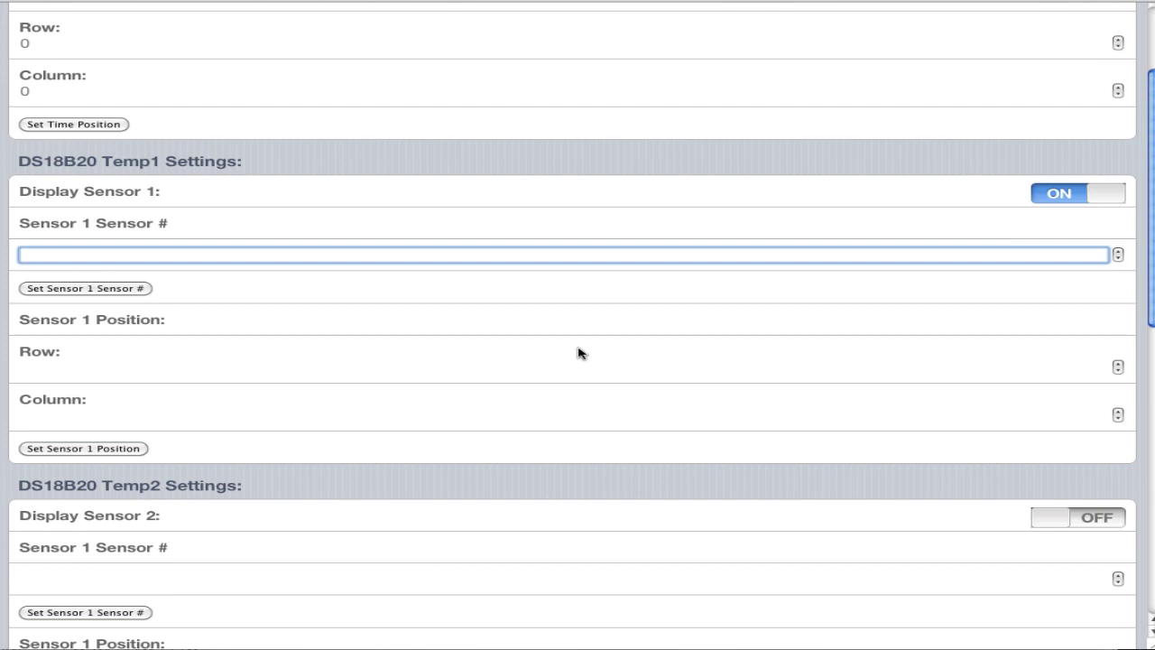
{"action": "type", "text": "1"}
{"action": "left_click", "coordinate": [118, 289]}
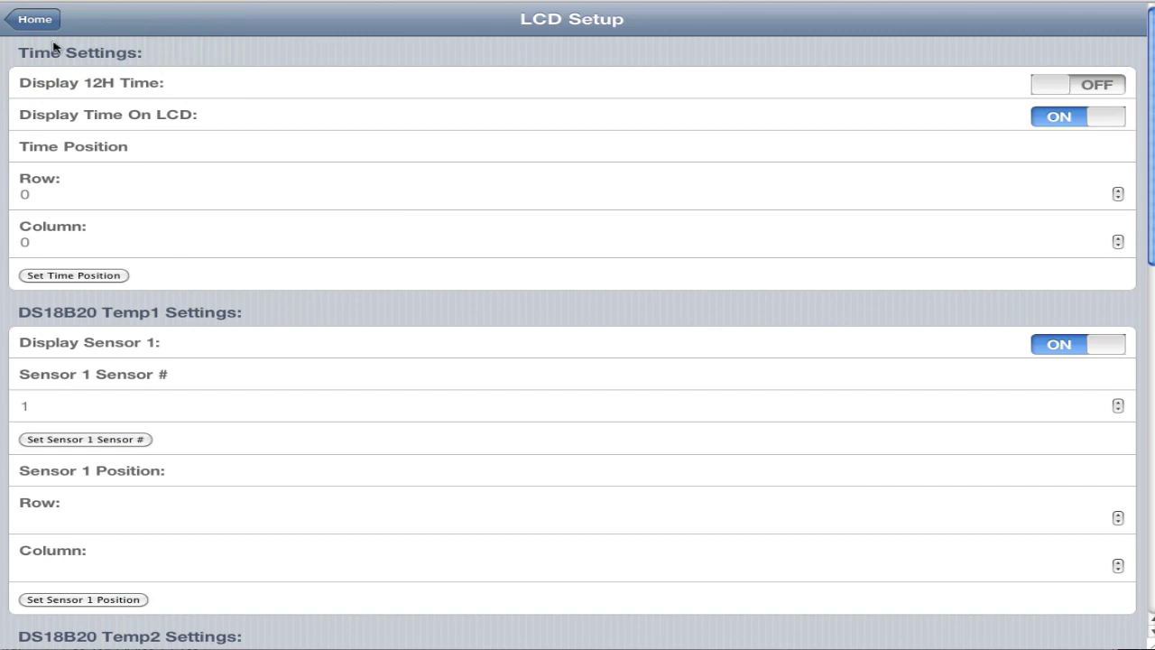
- Position sensor 1 on the LCD at row 2, column 0, correcting the initial row 1
{"action": "scroll", "coordinate": [614, 275], "scroll_direction": "down", "scroll_amount": 3}
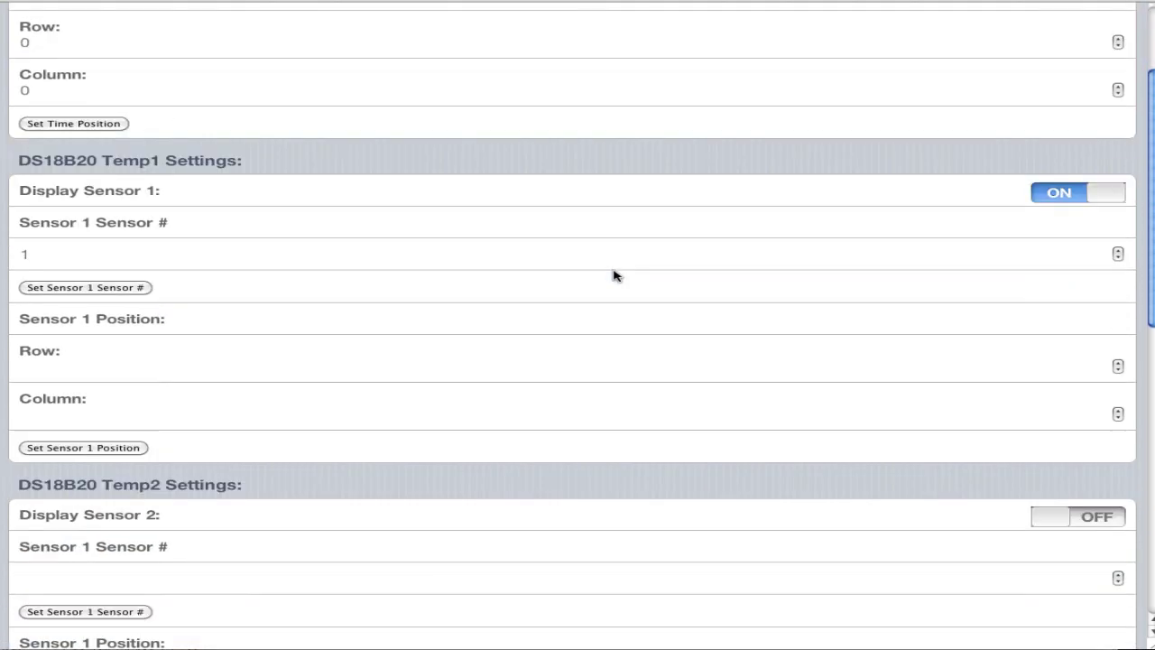
{"action": "scroll", "coordinate": [614, 276], "scroll_direction": "down", "scroll_amount": 2}
{"action": "left_click", "coordinate": [69, 265]}
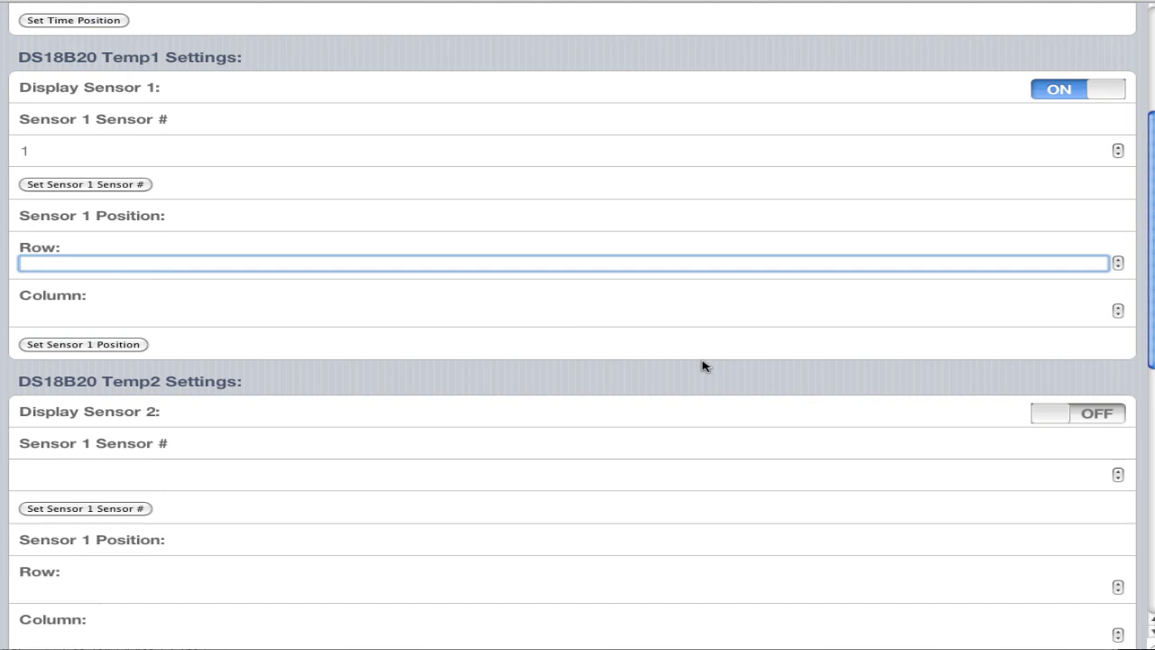
{"action": "type", "text": "1"}
{"action": "key", "text": "Tab"}
{"action": "type", "text": "0"}
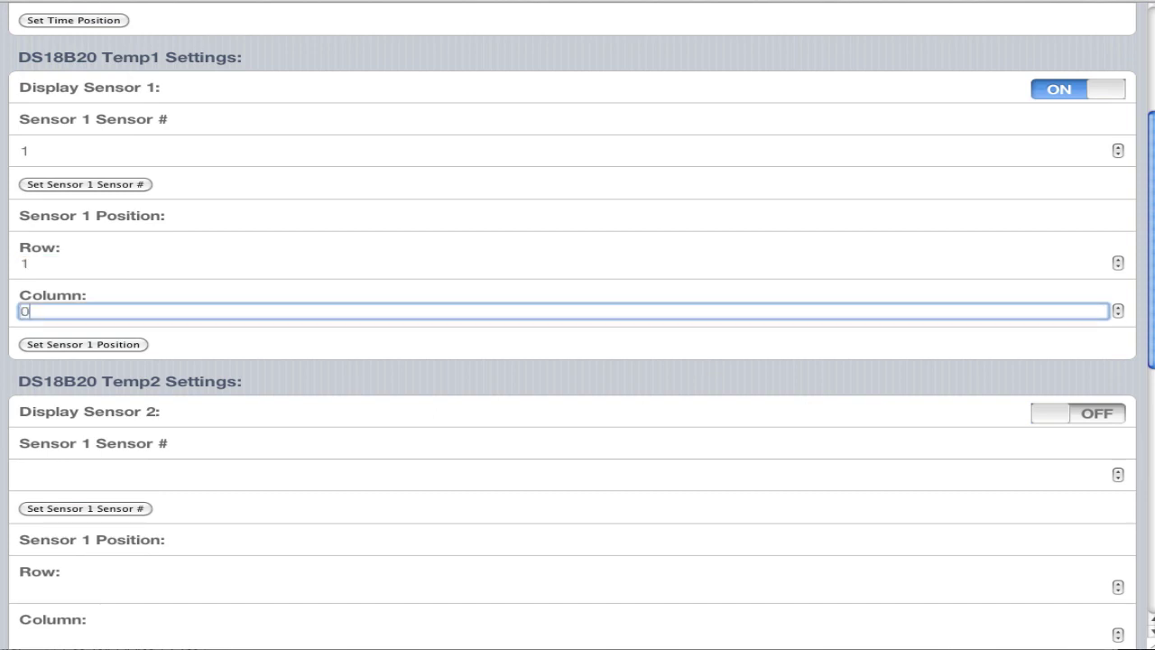
{"action": "left_click", "coordinate": [126, 343]}
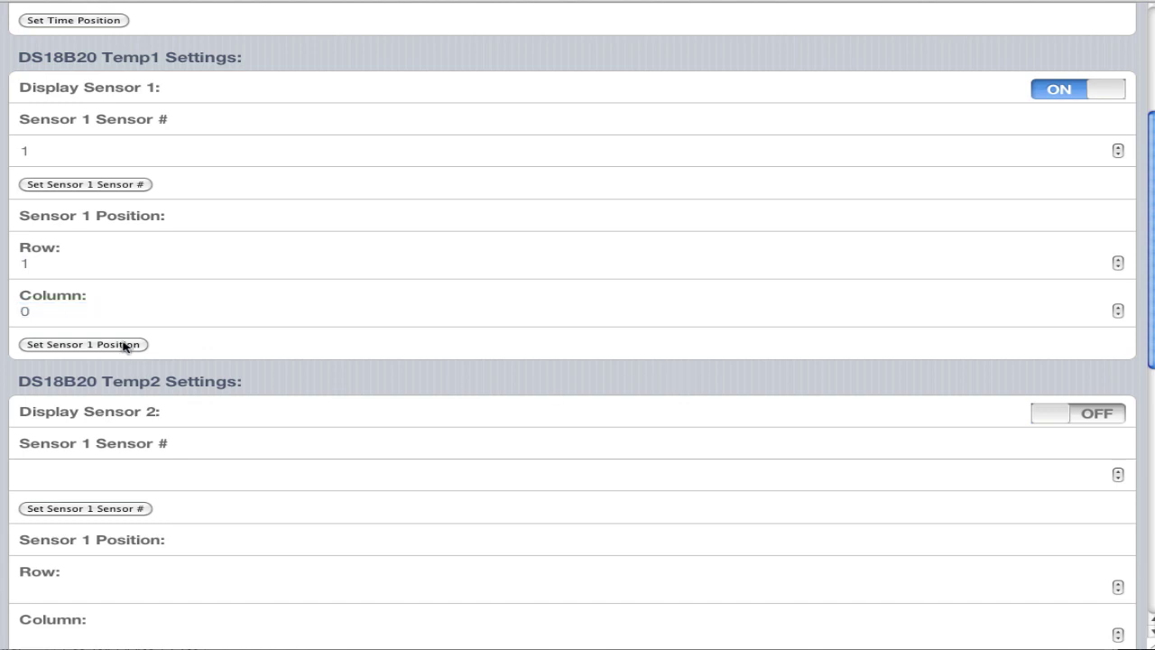
{"action": "left_click", "coordinate": [43, 265]}
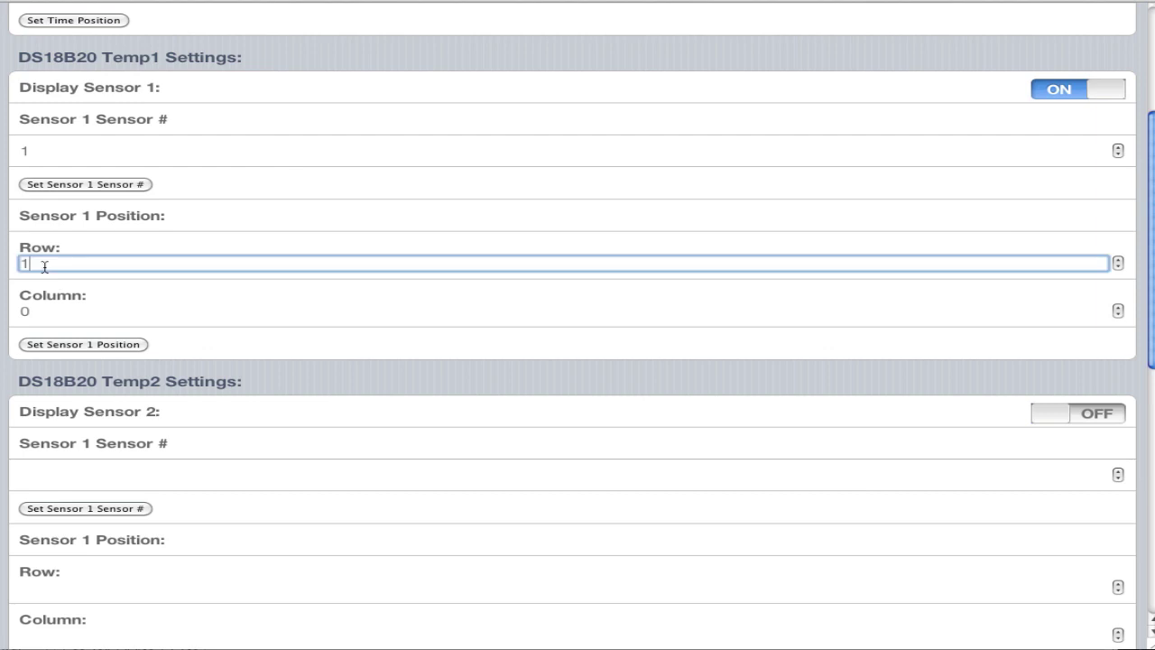
{"action": "key", "text": "BackSpace"}
{"action": "type", "text": "2"}
{"action": "left_click", "coordinate": [77, 346]}
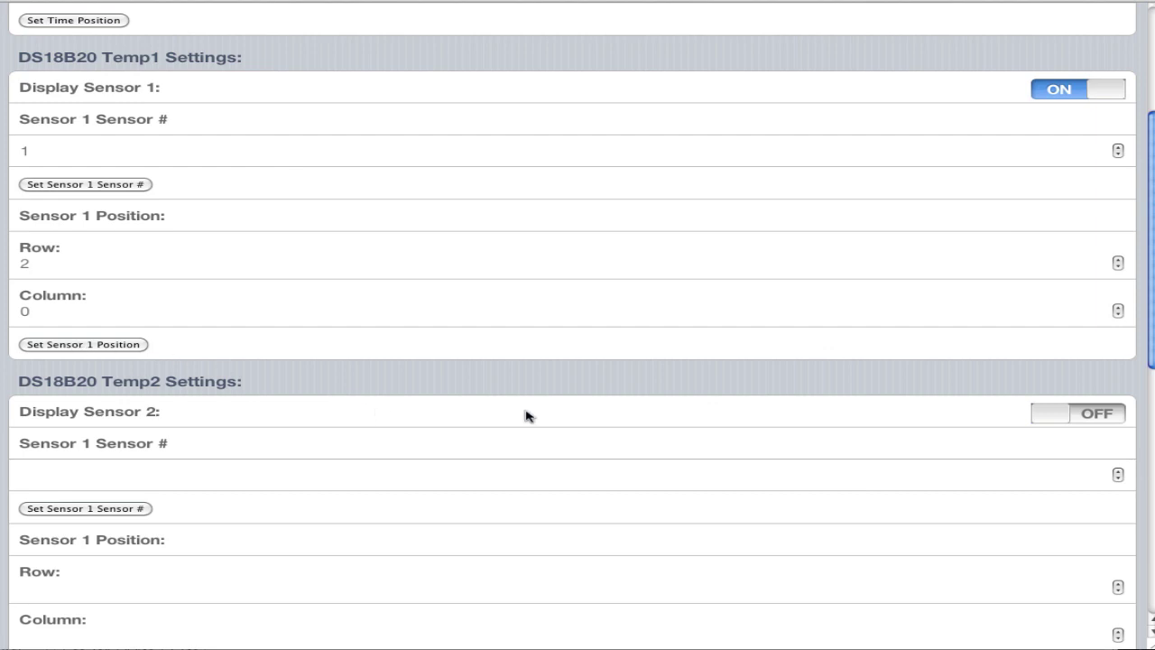
{"action": "scroll", "coordinate": [528, 415], "scroll_direction": "down", "scroll_amount": 5}
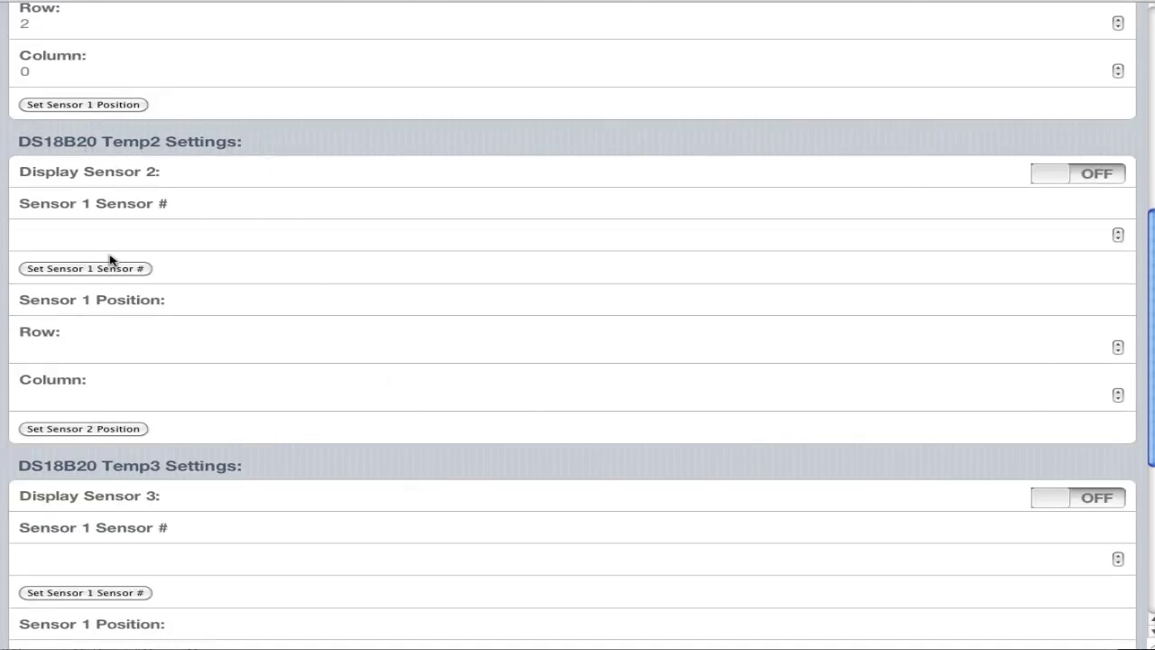
- Turn on display of temperature sensor 2 and set its sensor number to 0
{"action": "left_click", "coordinate": [53, 233]}
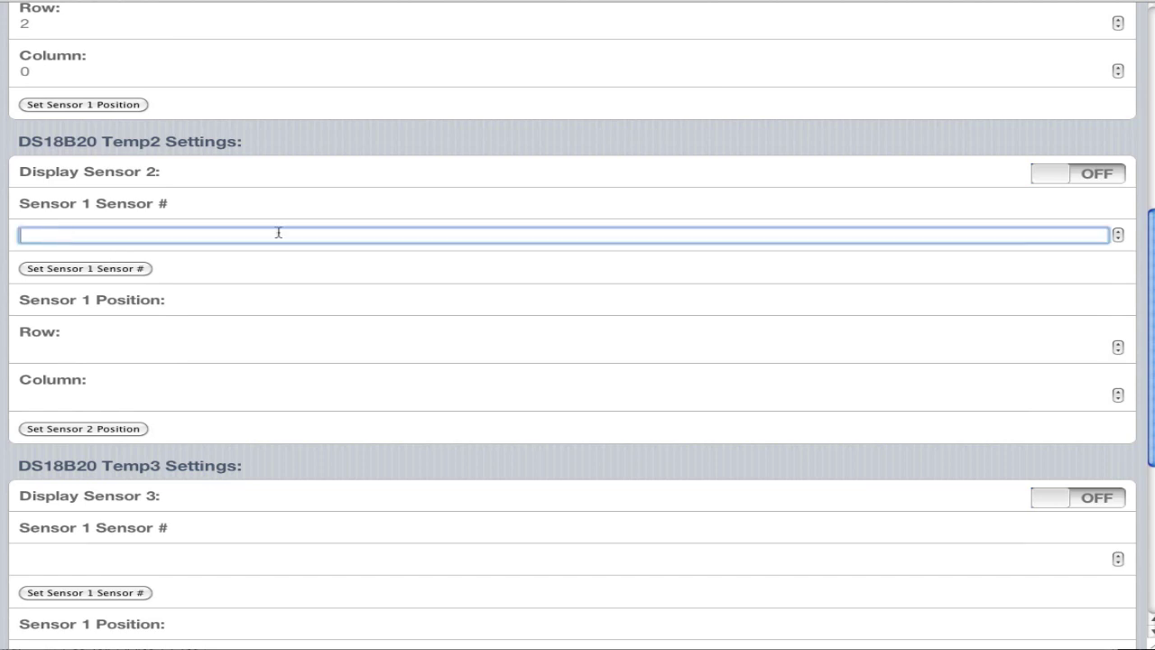
{"action": "left_click", "coordinate": [1054, 180]}
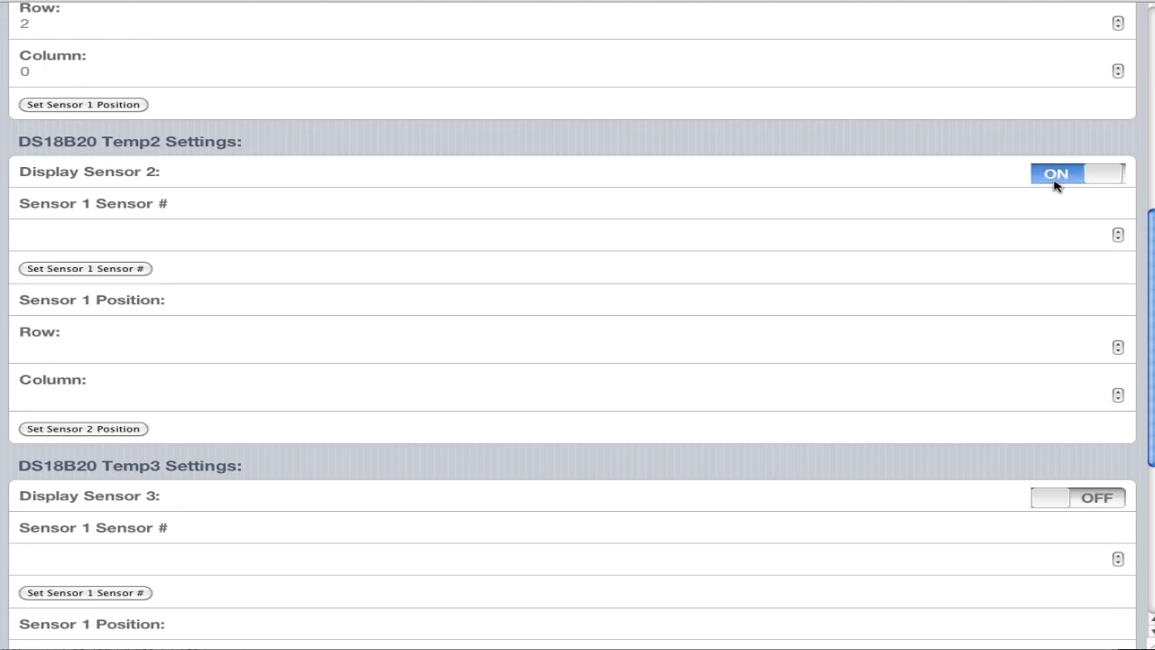
{"action": "left_click", "coordinate": [111, 242]}
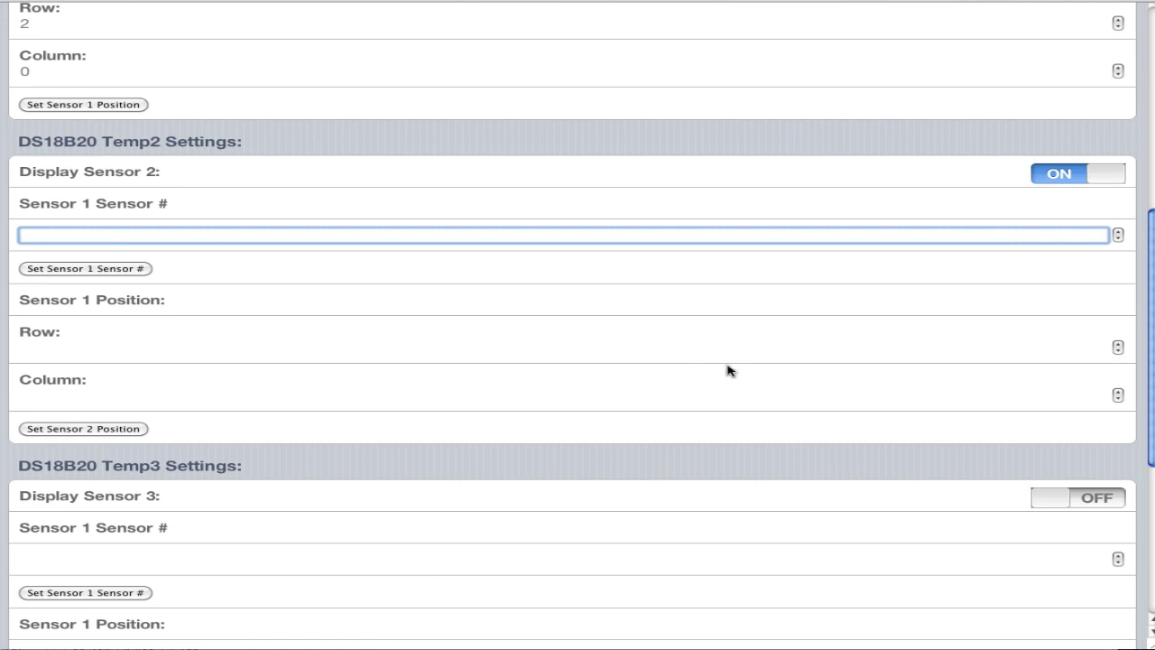
{"action": "type", "text": "0"}
{"action": "scroll", "coordinate": [663, 370], "scroll_direction": "up", "scroll_amount": 2}
{"action": "scroll", "coordinate": [663, 370], "scroll_direction": "down", "scroll_amount": 2}
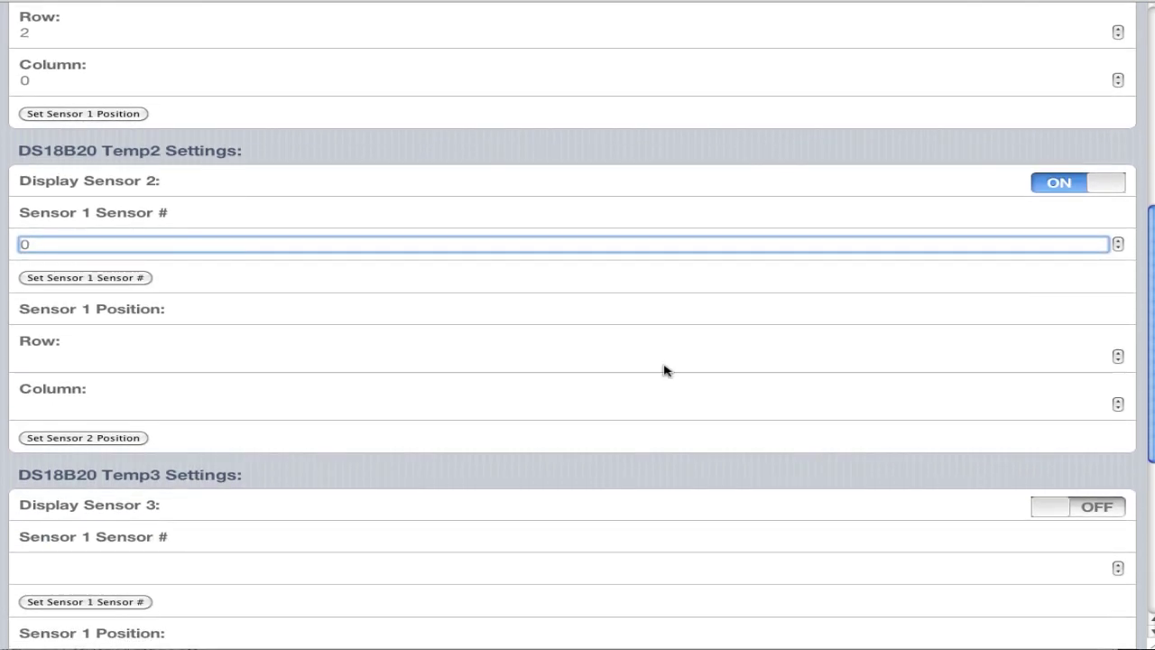
{"action": "left_click", "coordinate": [134, 278]}
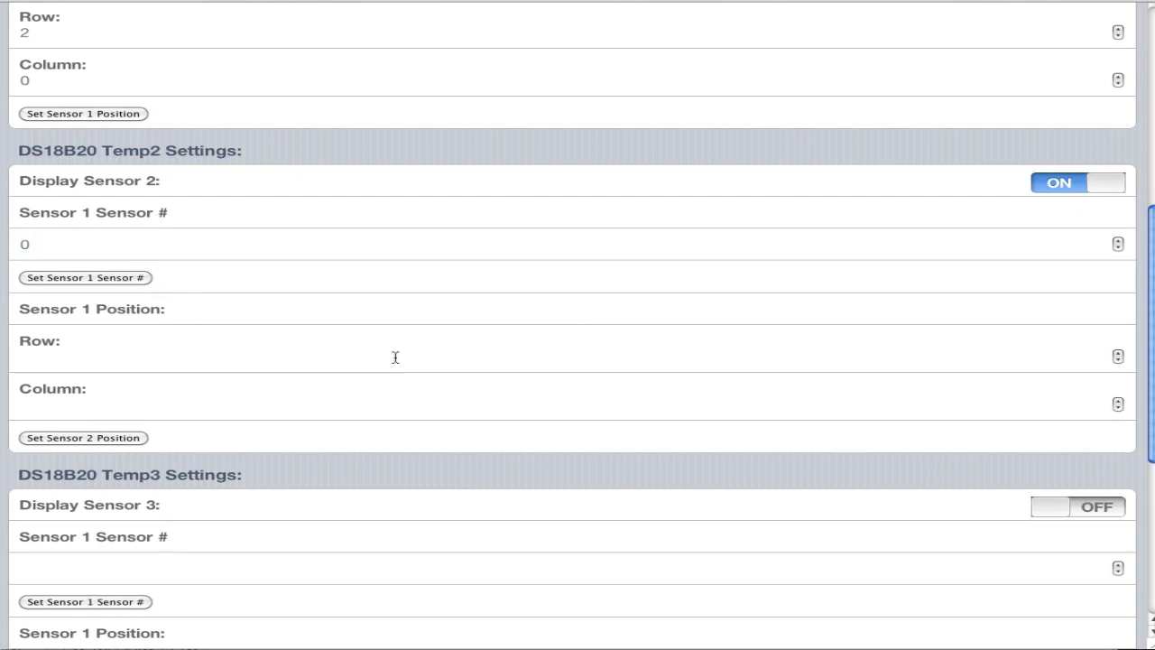
- Position sensor 2 at LCD row 3, column 0, leaving sensor 3's display off
{"action": "left_click", "coordinate": [99, 358]}
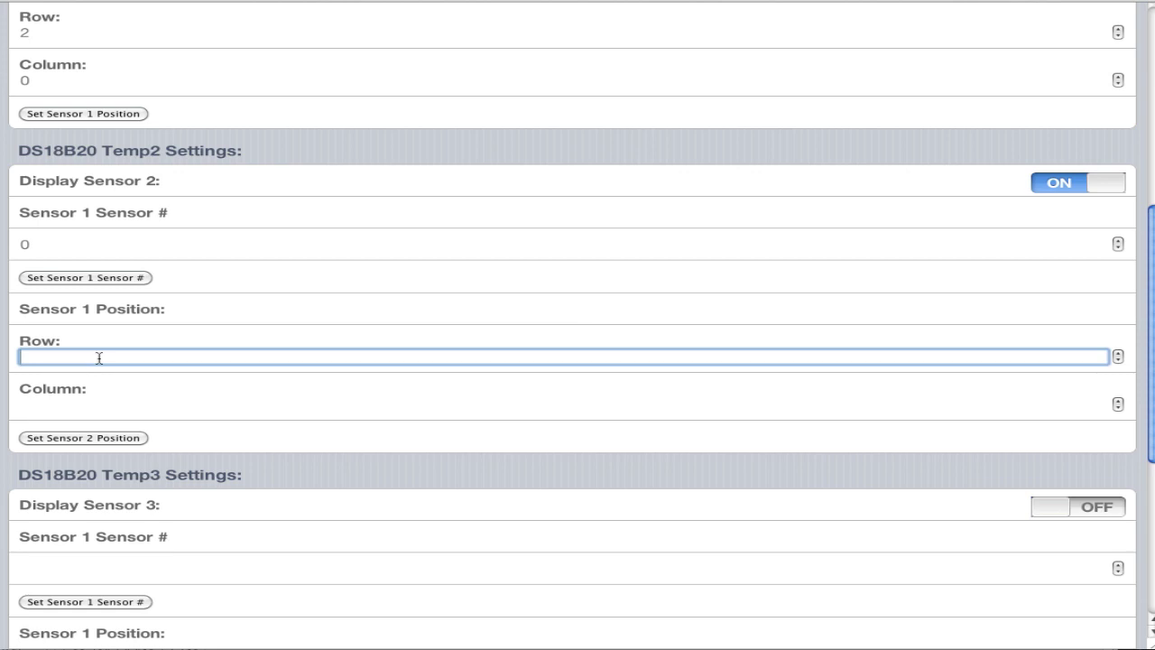
{"action": "type", "text": "3"}
{"action": "key", "text": "Tab"}
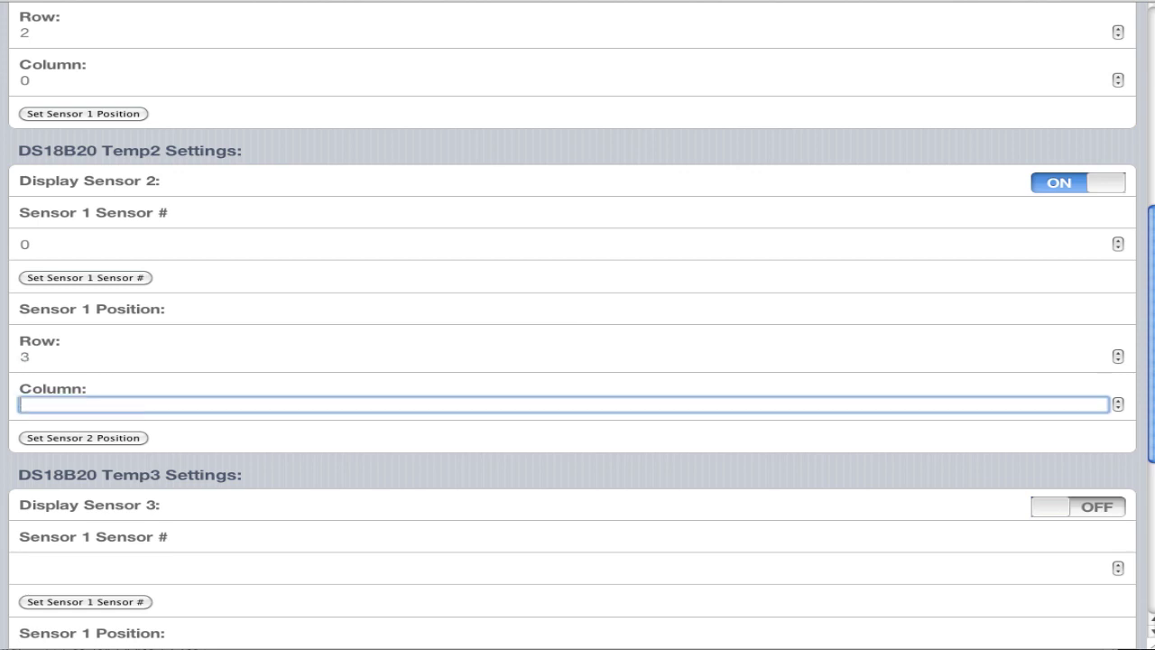
{"action": "type", "text": "0"}
{"action": "left_click", "coordinate": [38, 445]}
{"action": "scroll", "coordinate": [670, 448], "scroll_direction": "down", "scroll_amount": 5}
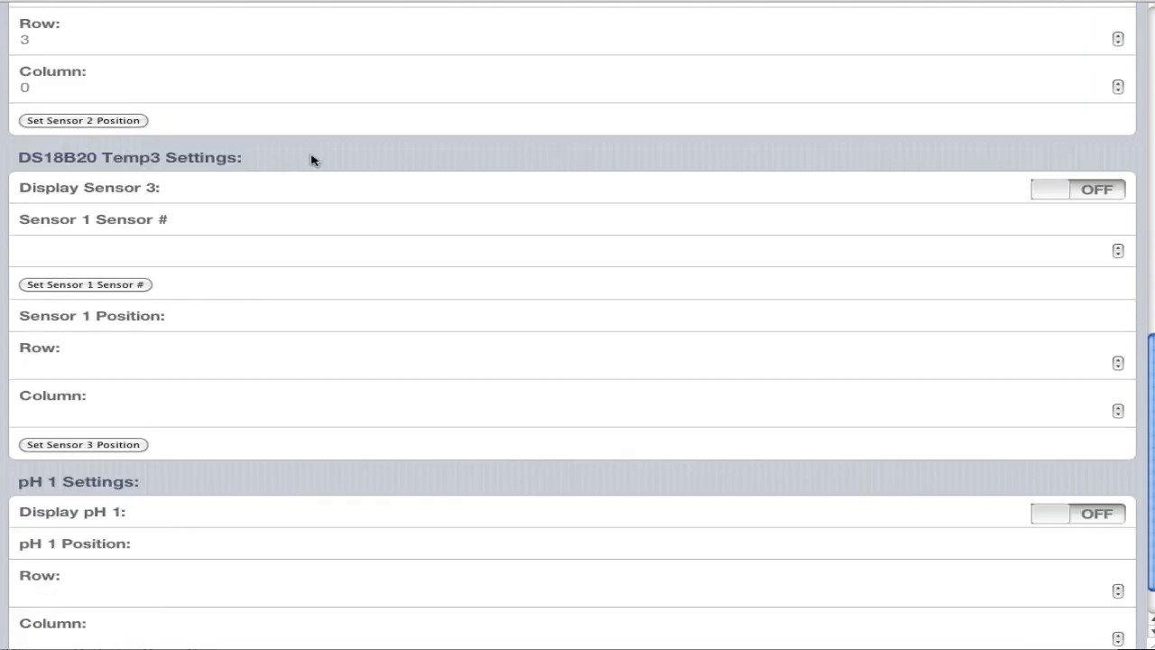
{"action": "left_click", "coordinate": [1060, 190]}
{"action": "scroll", "coordinate": [729, 312], "scroll_direction": "down", "scroll_amount": 2}
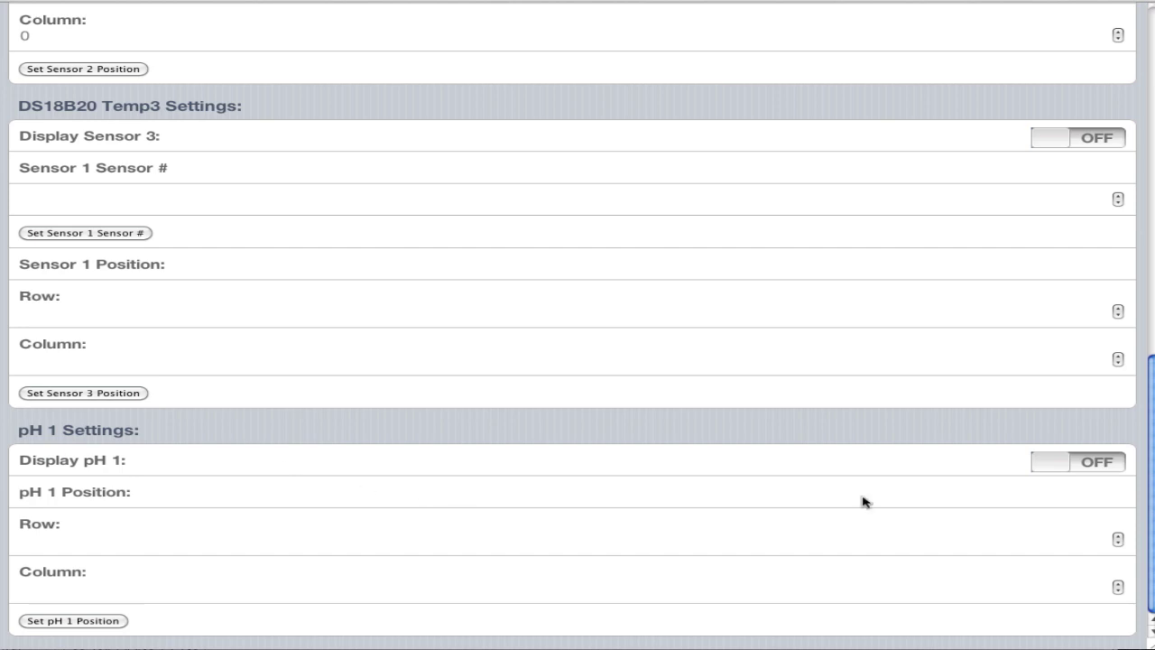
- Switch Display pH 1 on and select its row and column fields
{"action": "left_click", "coordinate": [1082, 467]}
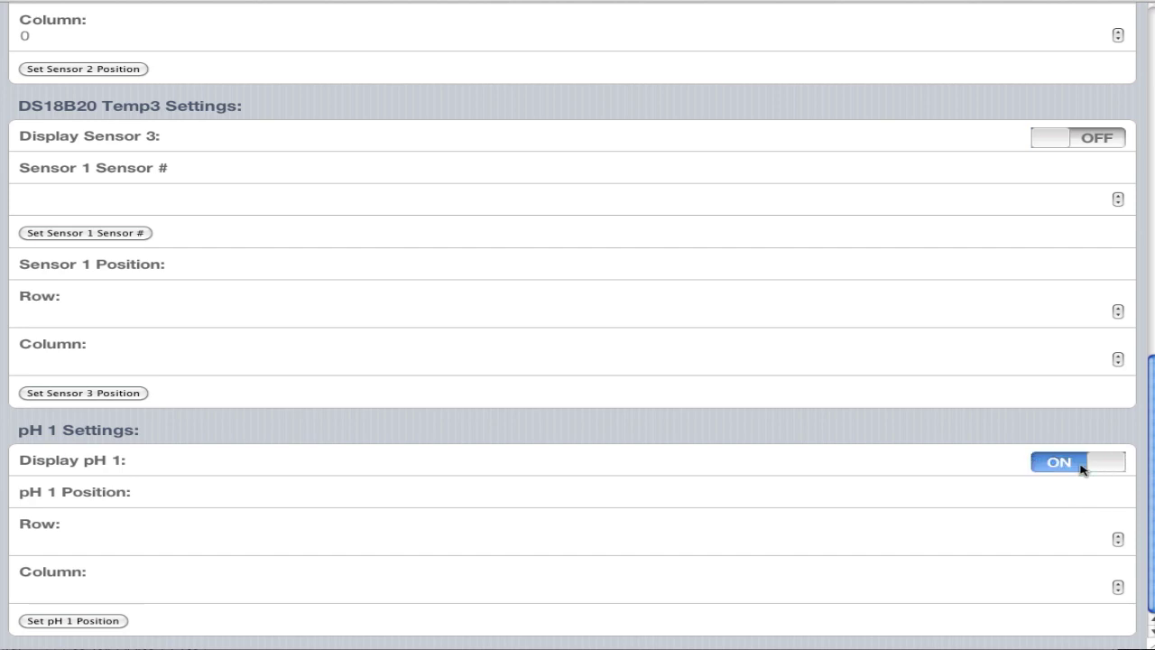
{"action": "left_click", "coordinate": [114, 544]}
{"action": "left_click", "coordinate": [91, 585]}
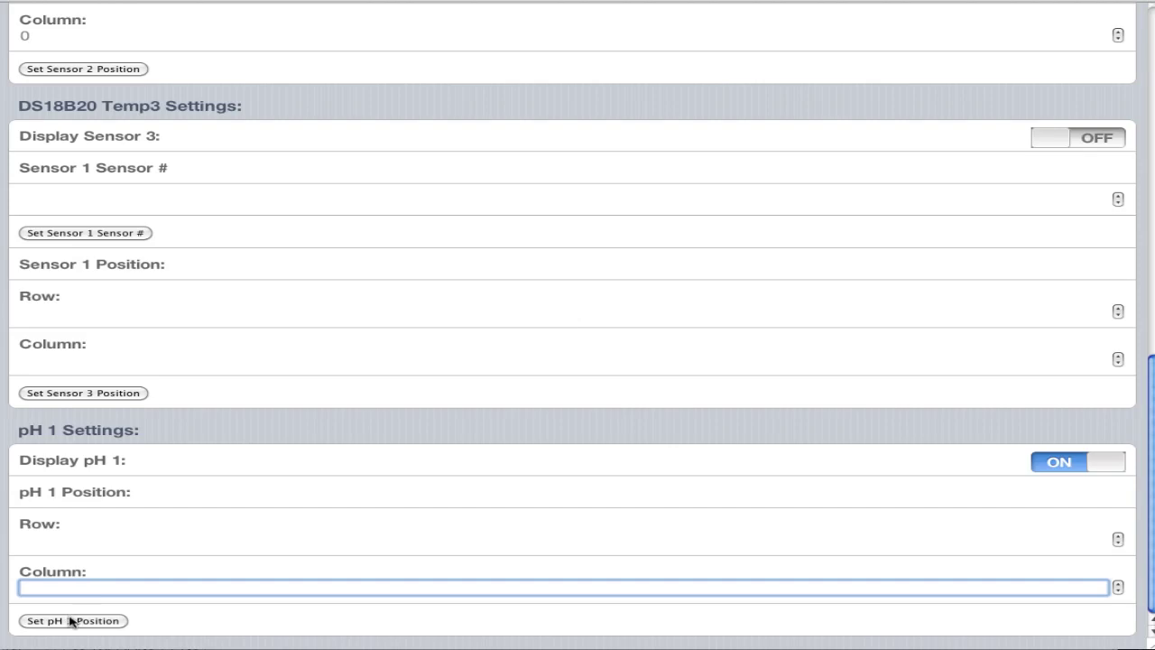
- Leave LCD Setup and go back to the MacroDuino main menu
{"action": "scroll", "coordinate": [760, 575], "scroll_direction": "up", "scroll_amount": 15}
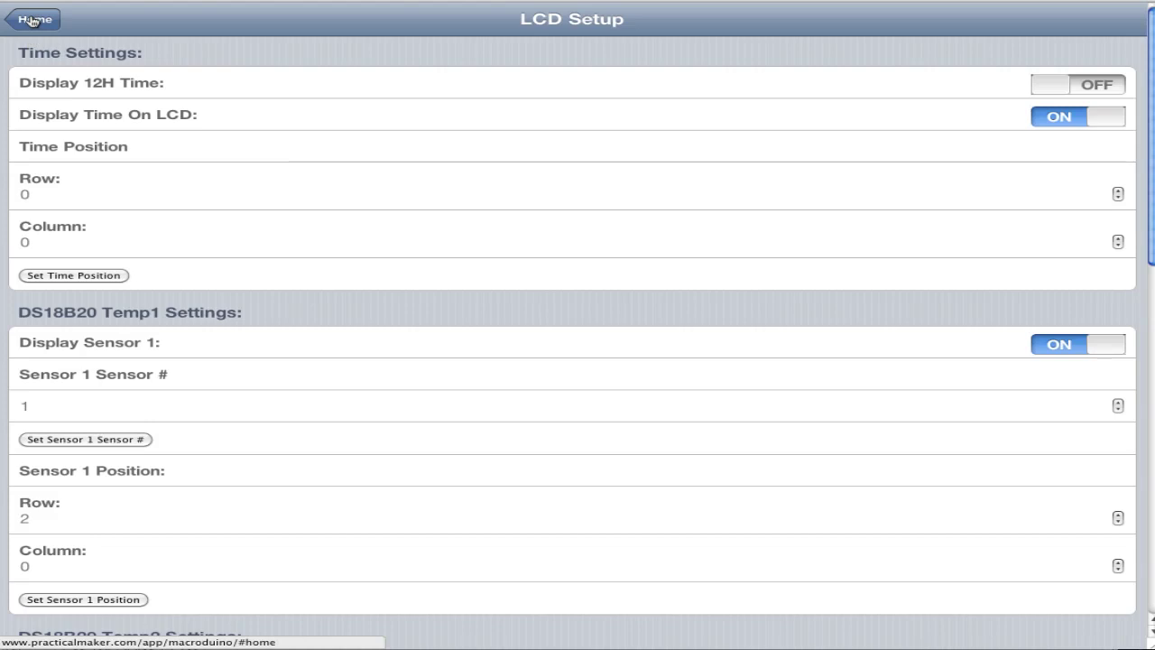
{"action": "scroll", "coordinate": [673, 251], "scroll_direction": "down", "scroll_amount": 7}
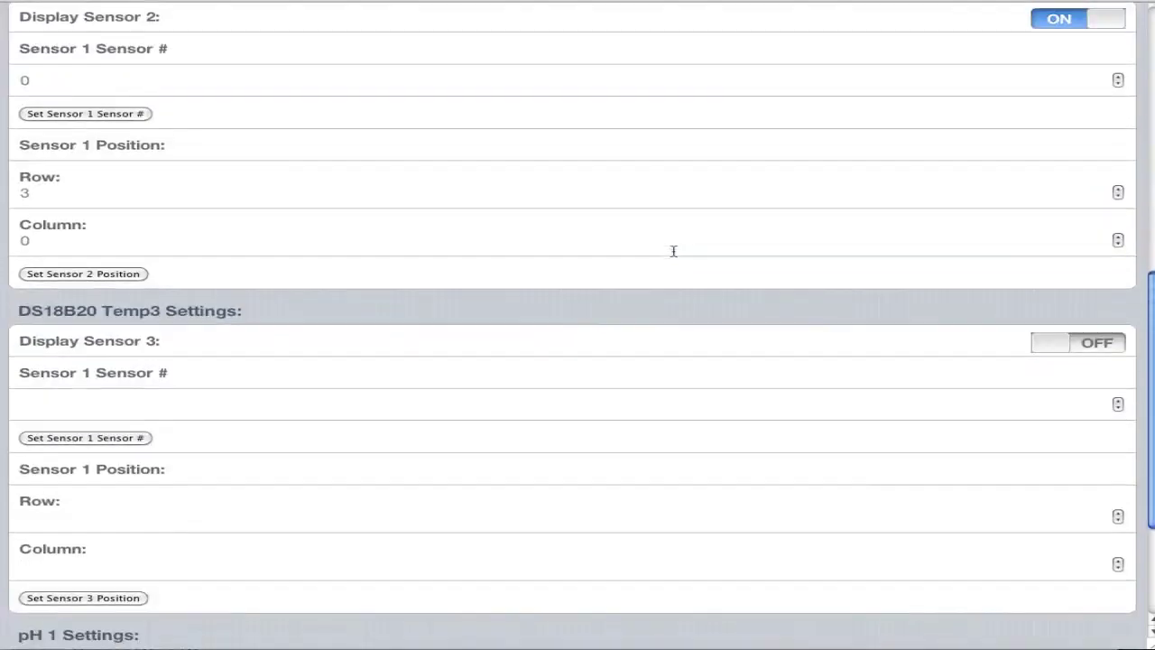
{"action": "scroll", "coordinate": [673, 251], "scroll_direction": "down", "scroll_amount": 3}
{"action": "scroll", "coordinate": [673, 251], "scroll_direction": "up", "scroll_amount": 15}
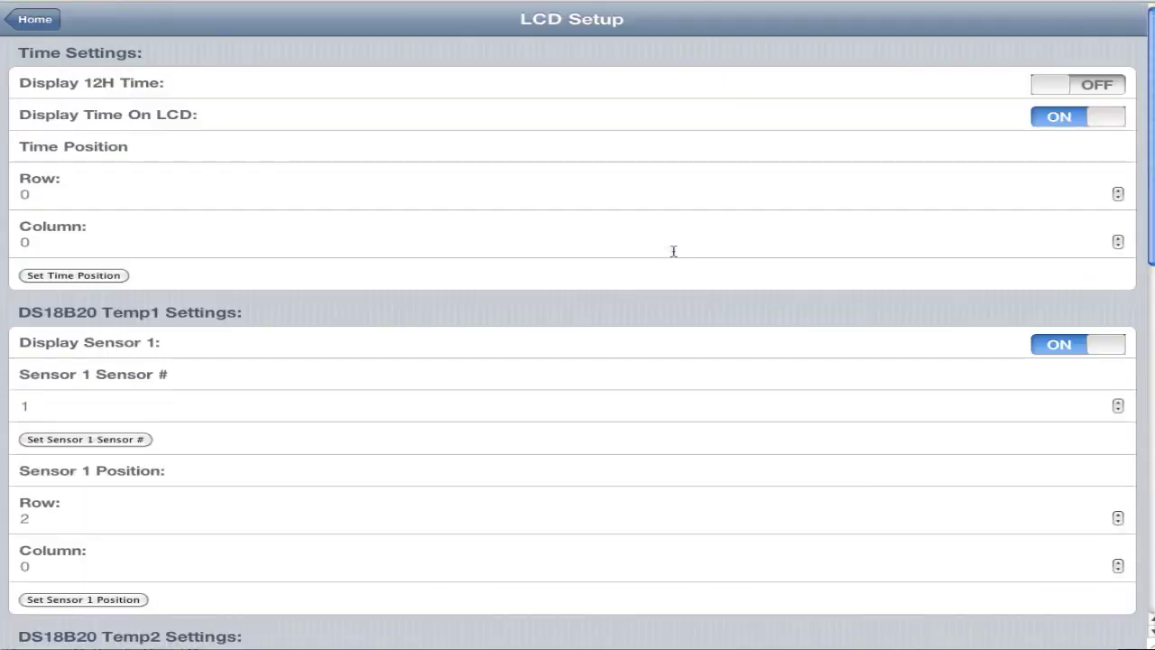
{"action": "left_click", "coordinate": [21, 27]}
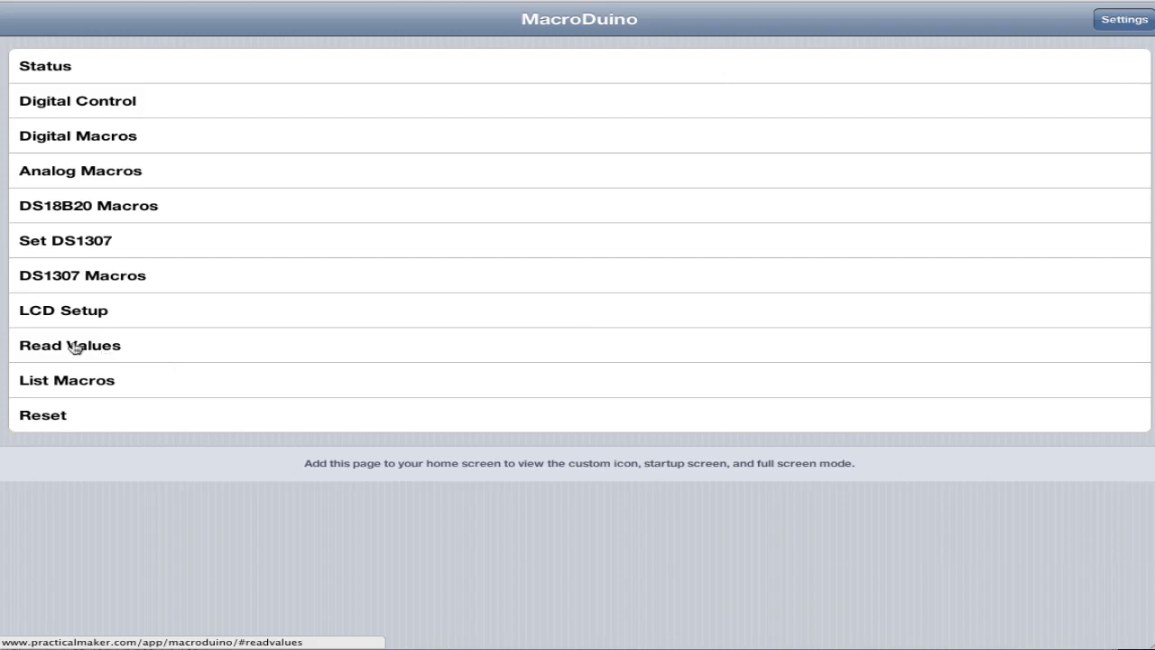
- Get a pH reading from pin 2 on Read Values (it returns 7), then go Home
{"action": "left_click", "coordinate": [80, 348]}
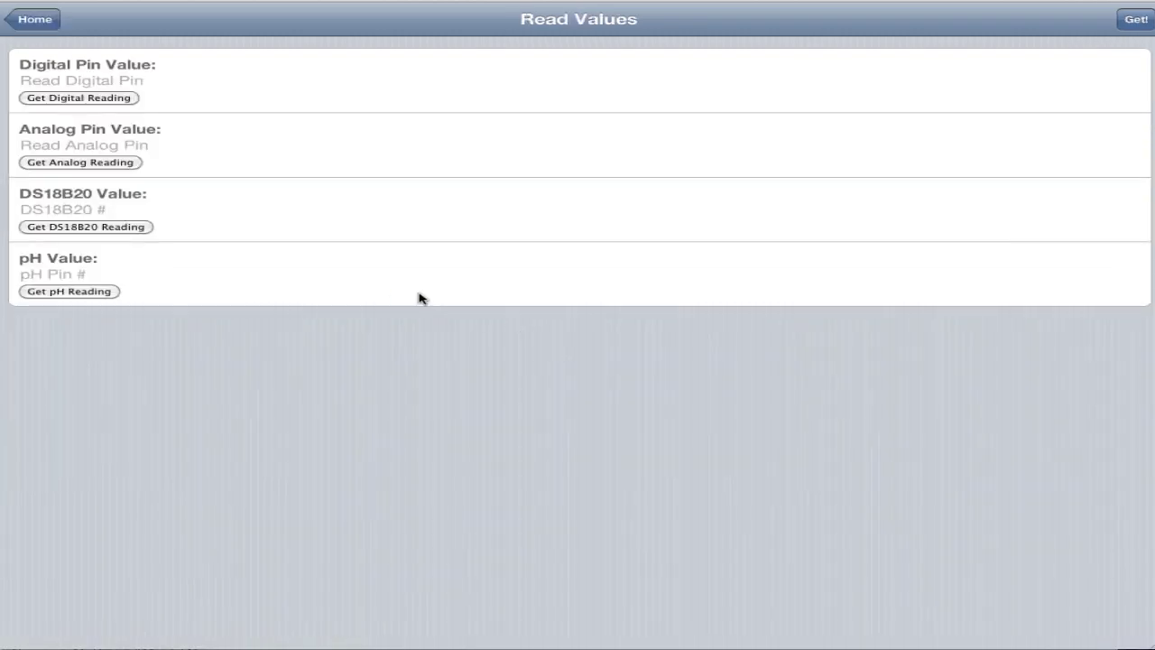
{"action": "left_click", "coordinate": [57, 272]}
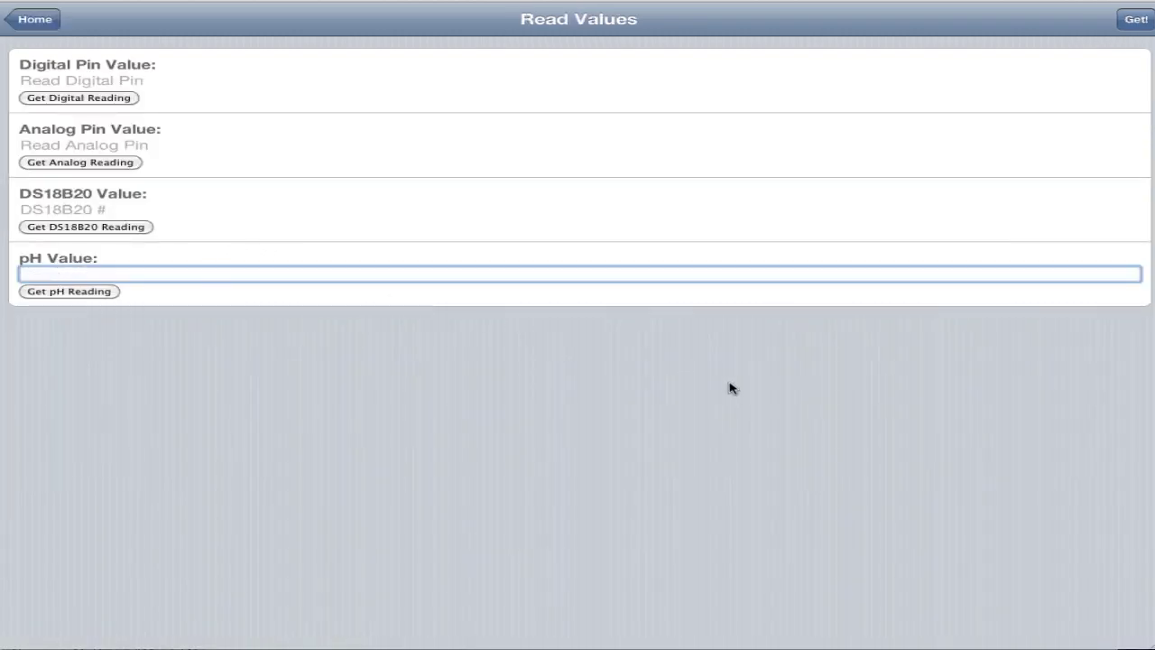
{"action": "type", "text": "2"}
{"action": "left_click", "coordinate": [37, 292]}
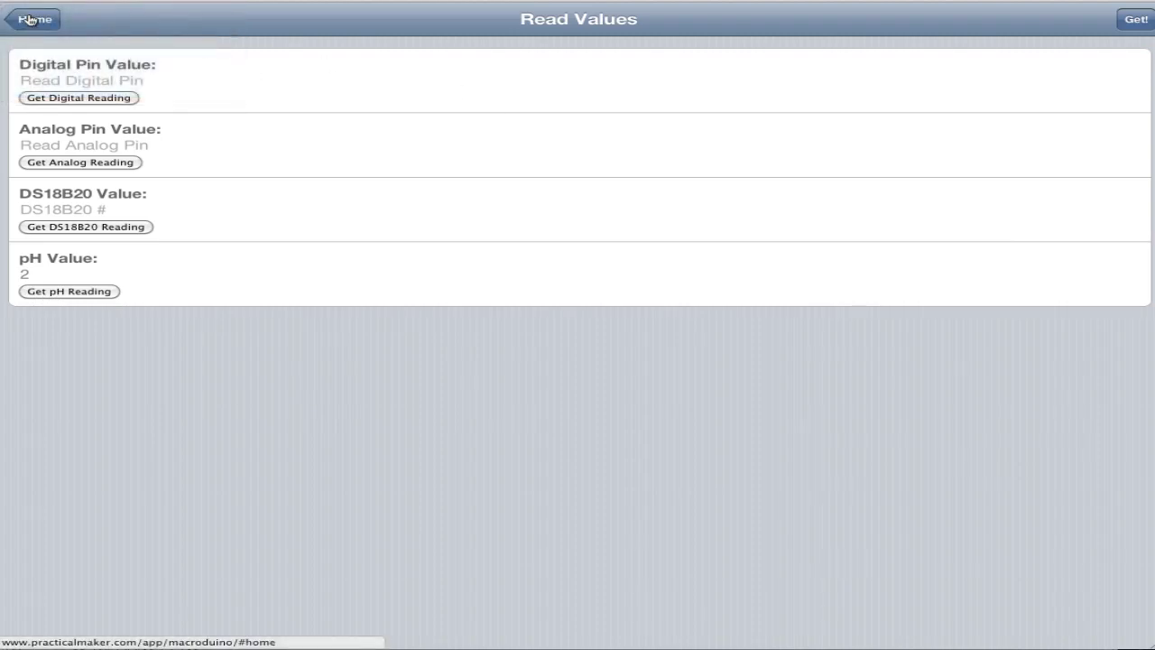
{"action": "left_click", "coordinate": [30, 19]}
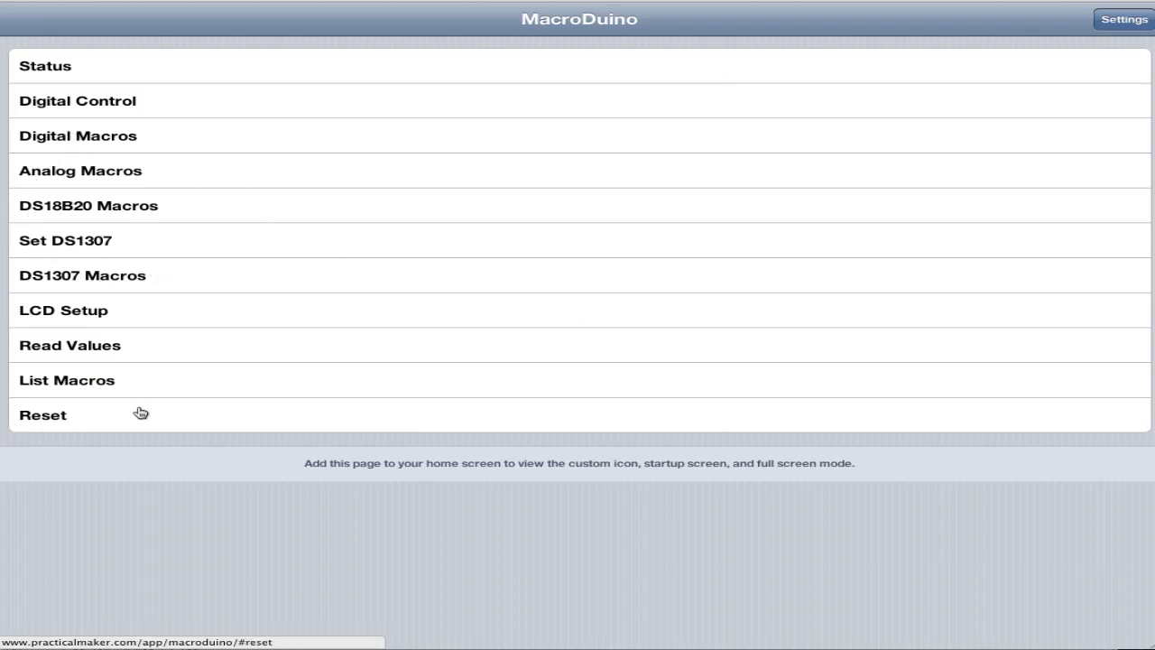
- Open List Macros to show digone, anone, LowTemp, HighTemp and Lights
{"action": "left_click", "coordinate": [76, 385]}
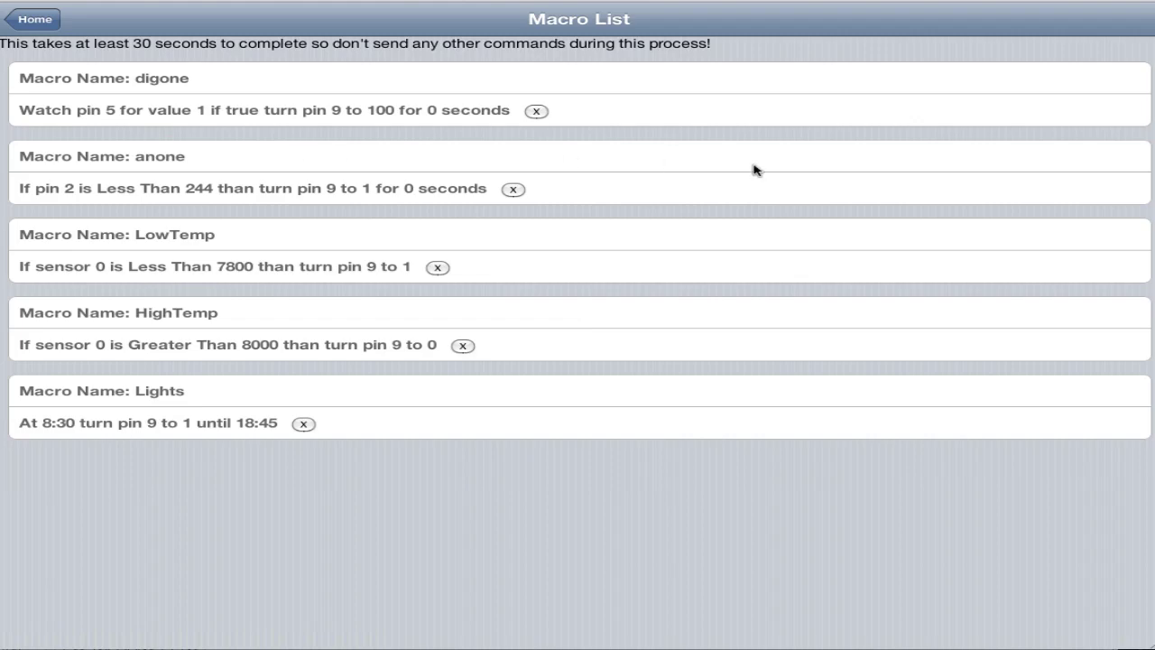
- Delete the digone and anone macros, then go back to the main menu
{"action": "left_click", "coordinate": [536, 111]}
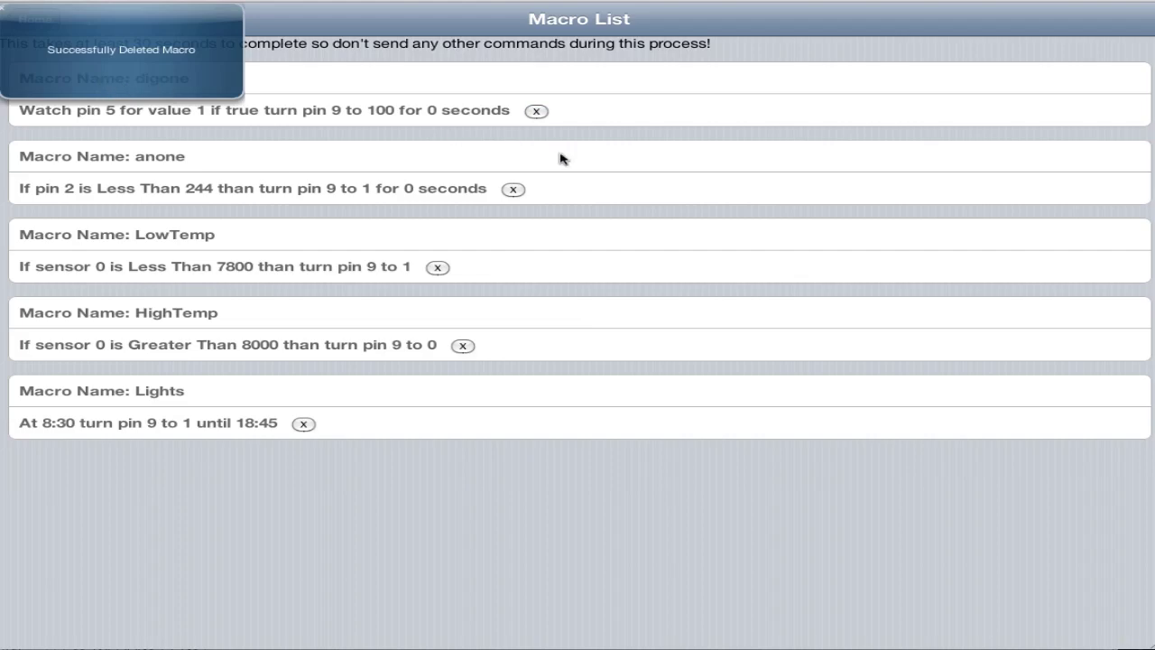
{"action": "left_click", "coordinate": [512, 190]}
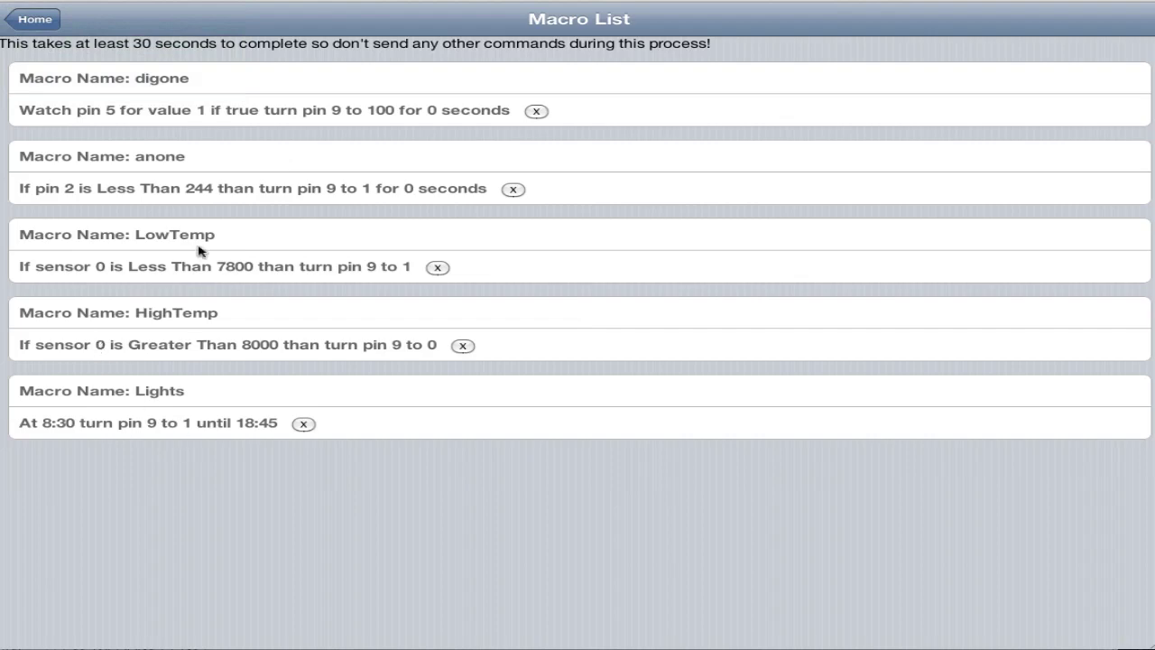
{"action": "left_click", "coordinate": [31, 20]}
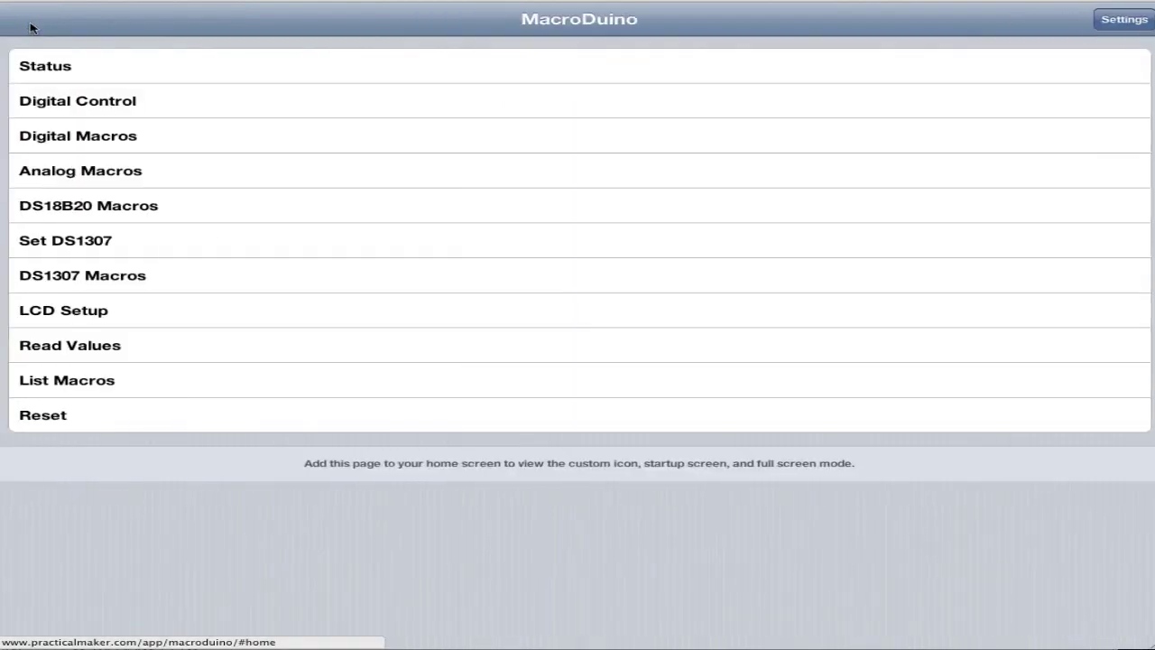
- Reopen List Macros to confirm only LowTemp, HighTemp and Lights remain
{"action": "left_click", "coordinate": [108, 379]}
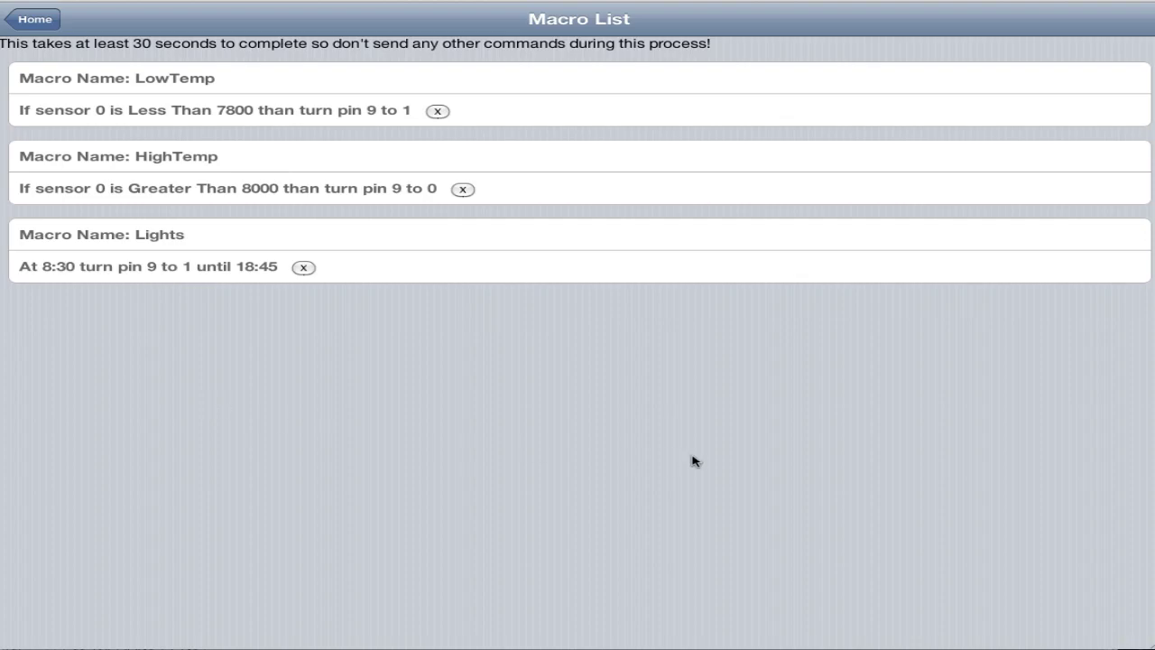
- Leave the Macro List, now holding three macros, and return to the main menu
{"action": "left_click", "coordinate": [36, 20]}
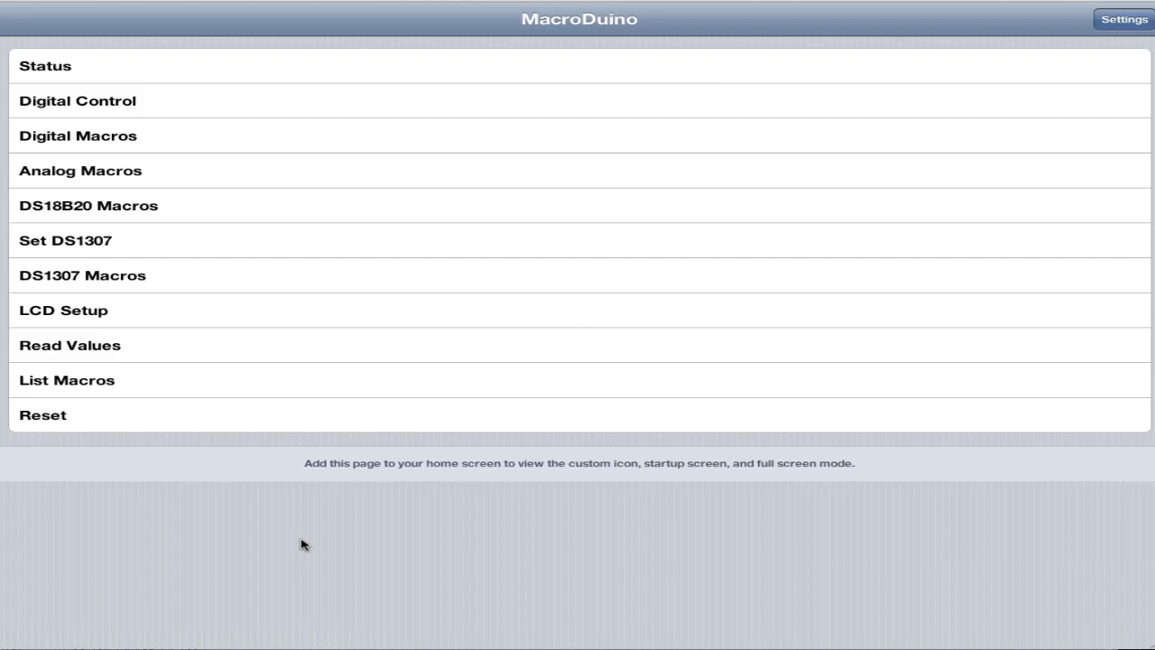
{"action": "left_click", "coordinate": [1122, 33]}
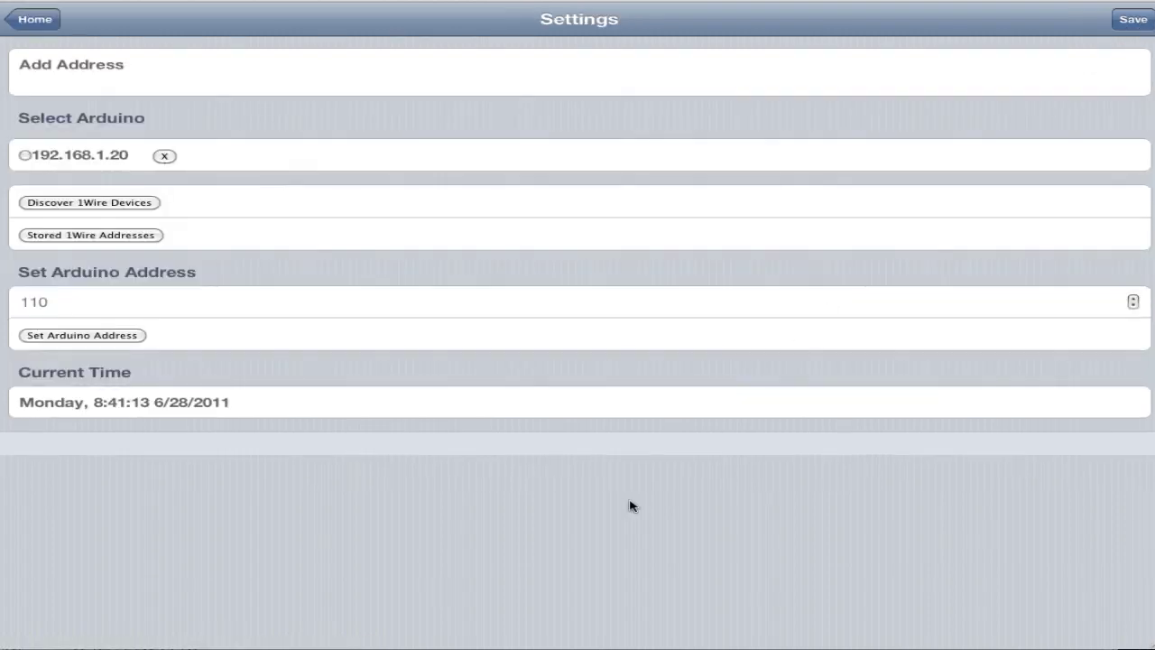